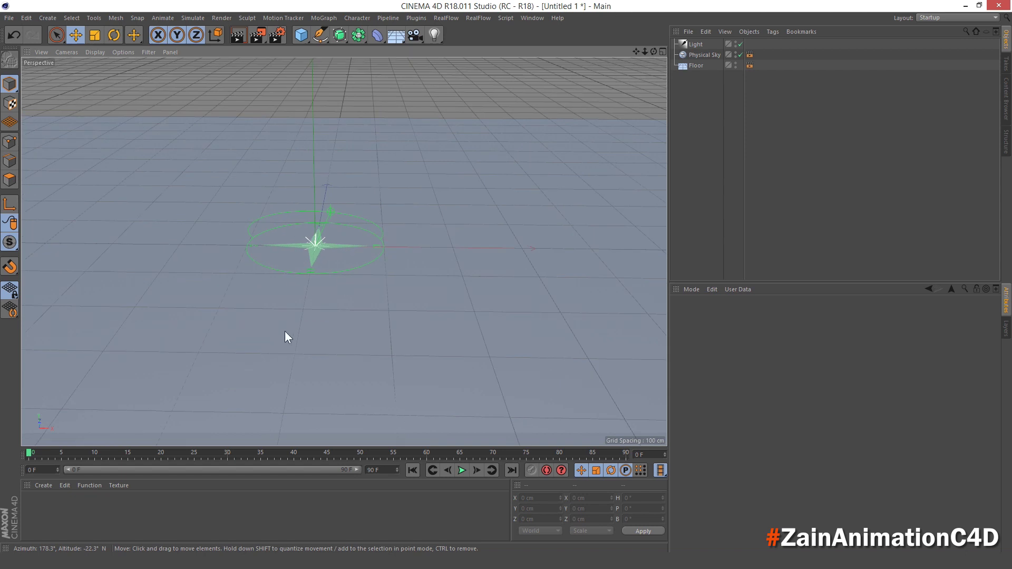
# Step: Add a cube primitive at the scene origin on the floor
pyautogui.keyDown('alt'); pyautogui.moveTo(285, 331); pyautogui.dragTo(297, 300, button='middle'); pyautogui.keyUp('alt')
pyautogui.keyDown('alt'); pyautogui.moveTo(296, 300); pyautogui.dragTo(300, 295); pyautogui.keyUp('alt')
pyautogui.moveTo(300, 38); pyautogui.dragTo(390, 51)
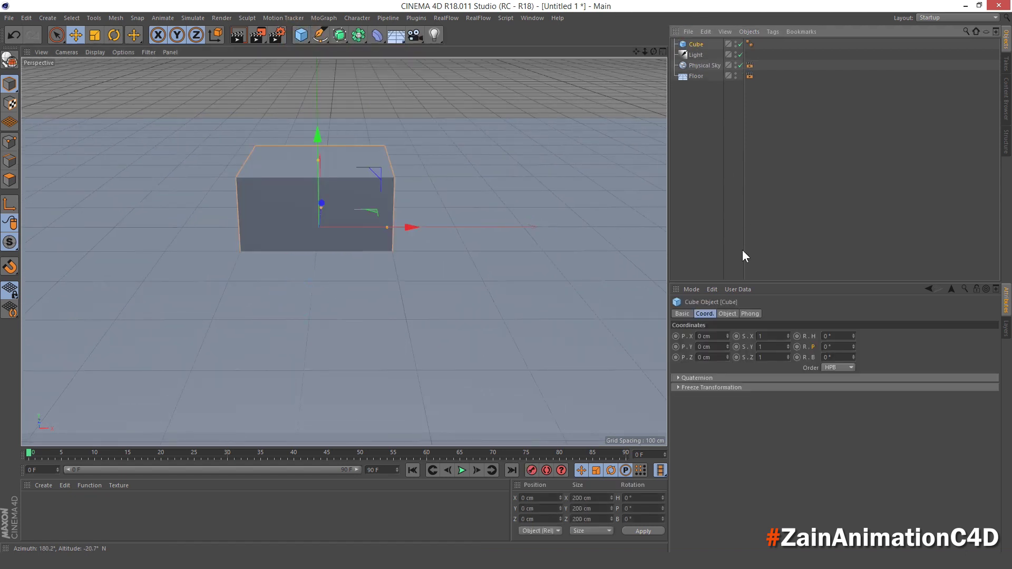
# Step: Set the cube's X, Y and Z size to 100 cm each
pyautogui.click(727, 314)
pyautogui.doubleClick(706, 336)
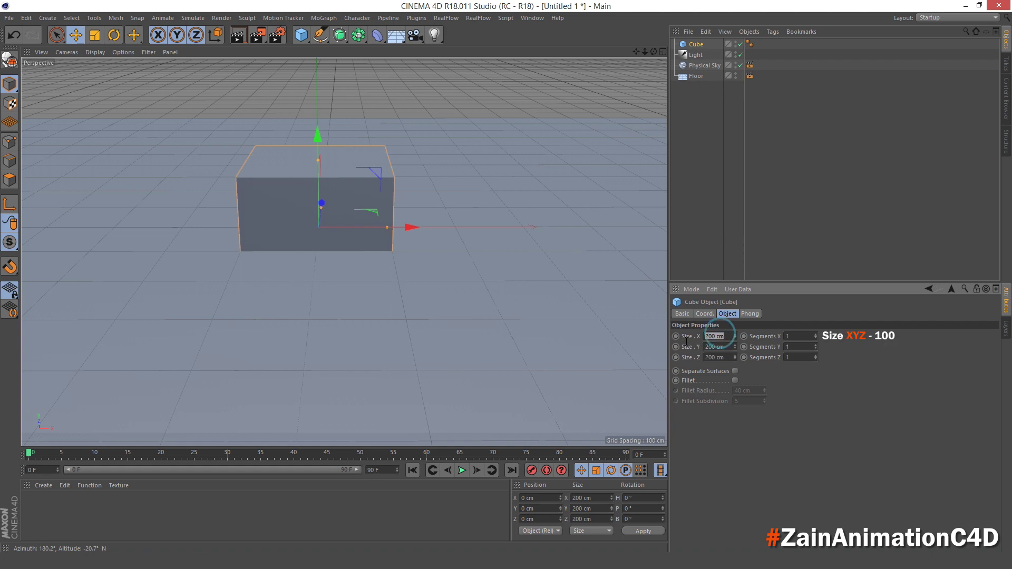
pyautogui.write('100')
pyautogui.press('Tab')
pyautogui.write('100')
pyautogui.press('Tab')
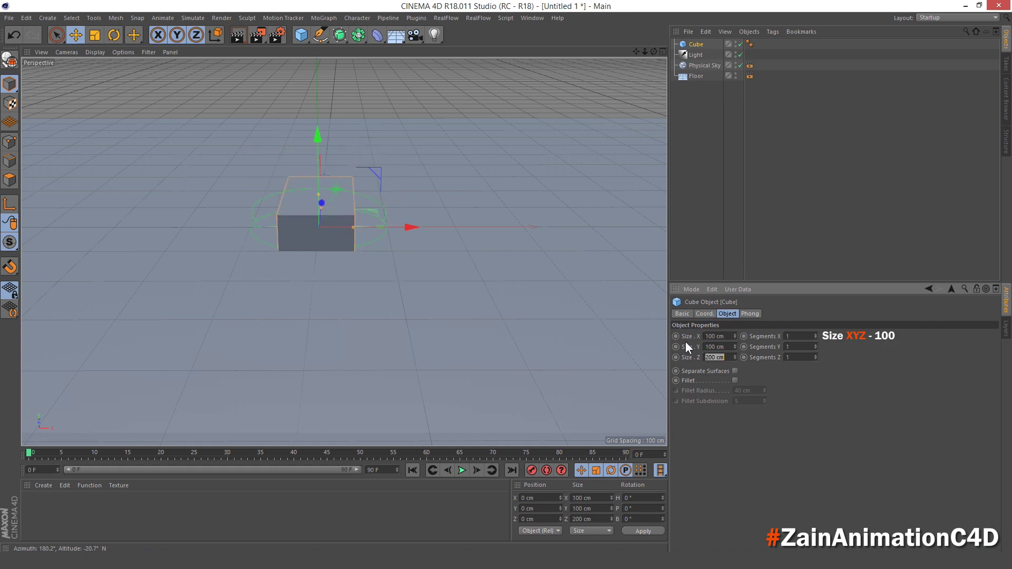
pyautogui.write('100')
pyautogui.press('Tab')
# Step: Set the cube's X, Y and Z segments to 8 each
pyautogui.press('Tab')
pyautogui.hotkey('shift', 'Tab')
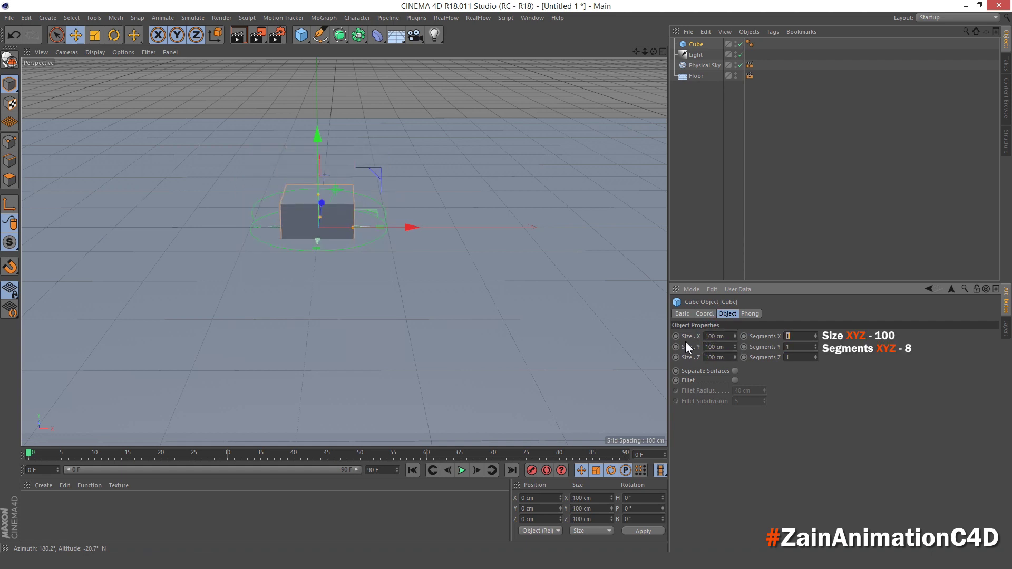
pyautogui.write('8')
pyautogui.press('Tab')
pyautogui.write('8')
pyautogui.press('Tab')
pyautogui.write('8')
# Step: Enable the cube's fillet with a fillet radius of 1 cm
pyautogui.click(734, 380)
pyautogui.doubleClick(744, 391)
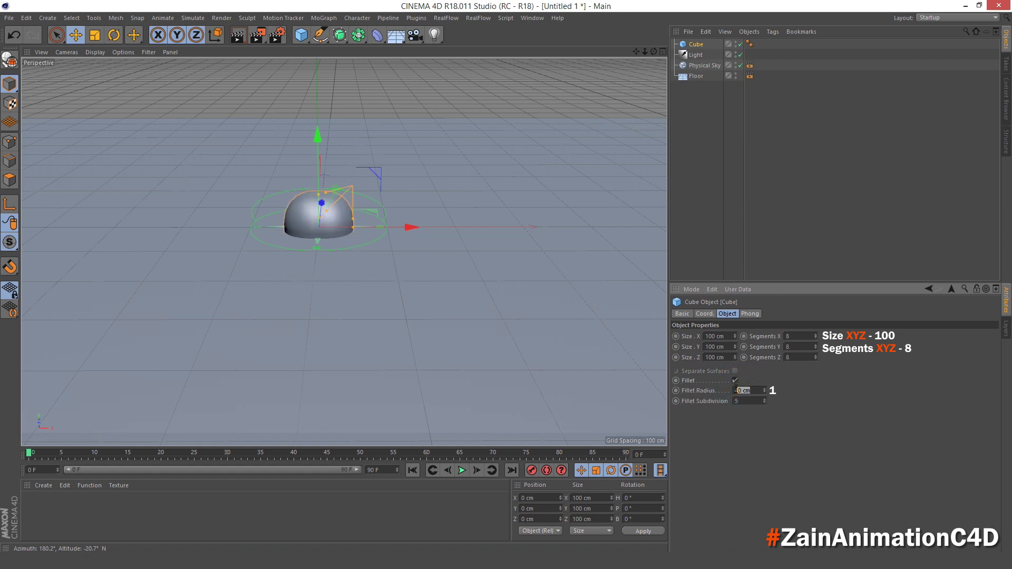
pyautogui.write('1')
pyautogui.press('Return')
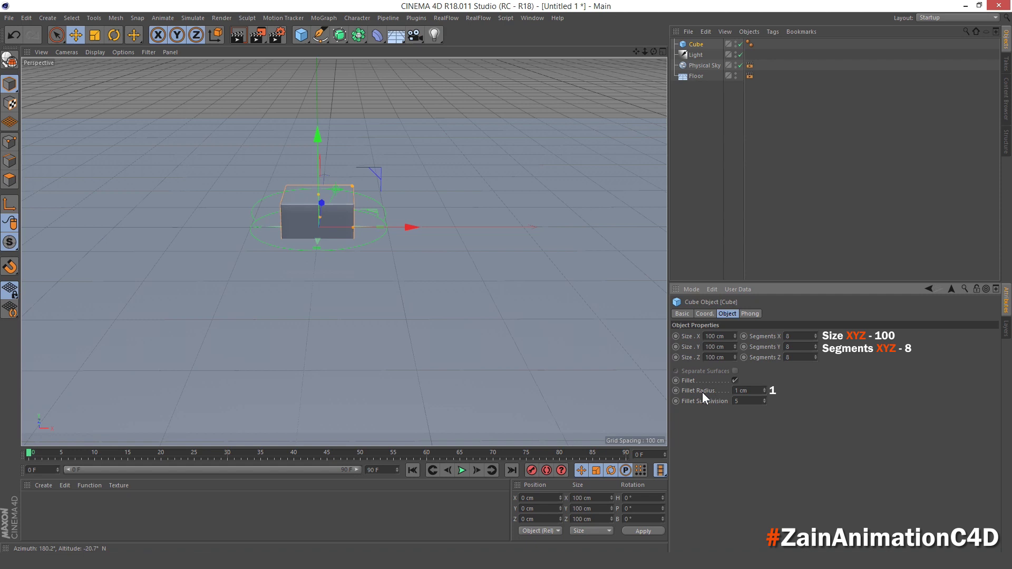
# Step: Set the cube's bank rotation (R.B) to 45°
pyautogui.click(706, 314)
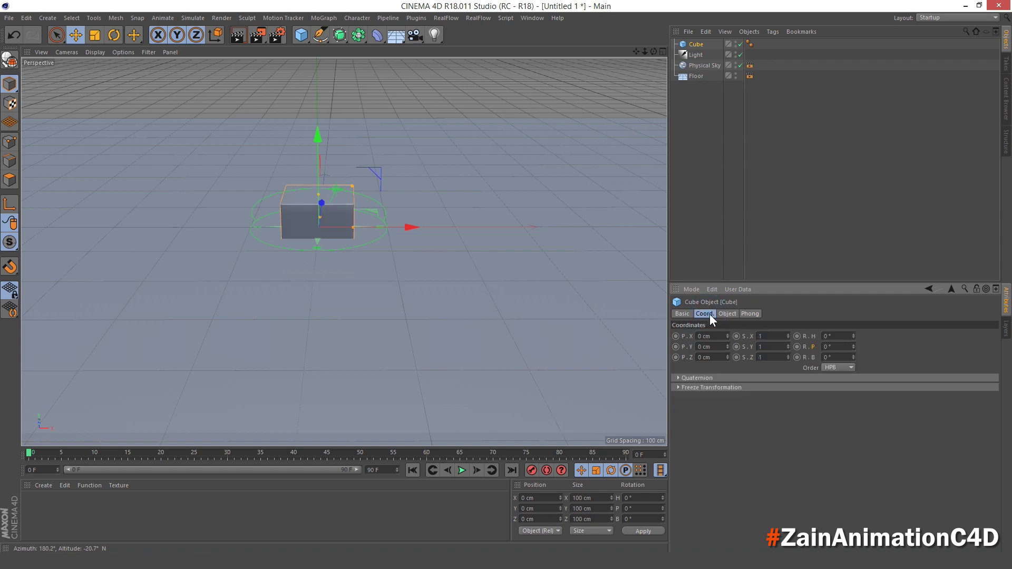
pyautogui.moveTo(855, 358); pyautogui.dragTo(779, 362)
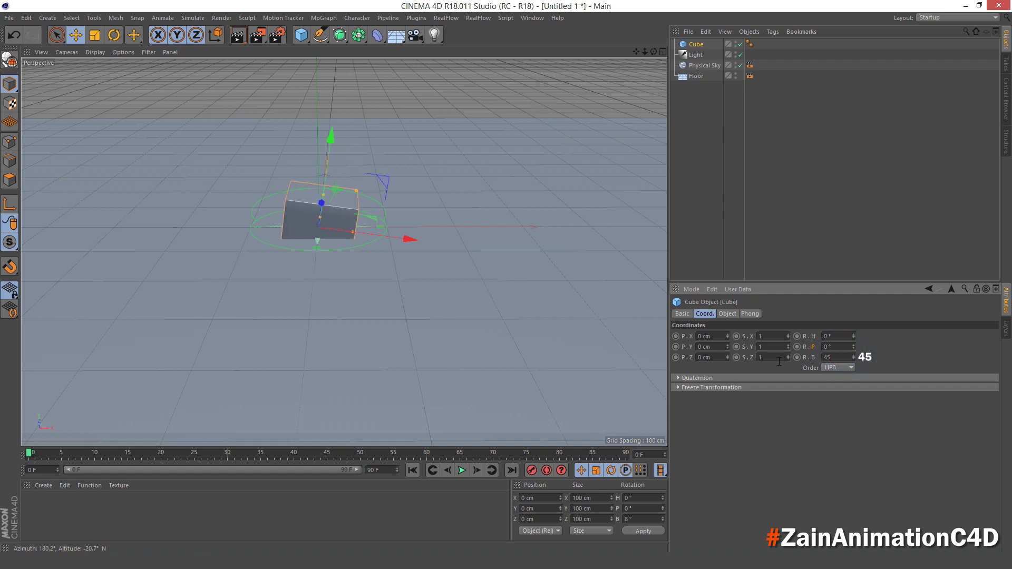
pyautogui.write('45')
pyautogui.press('Return')
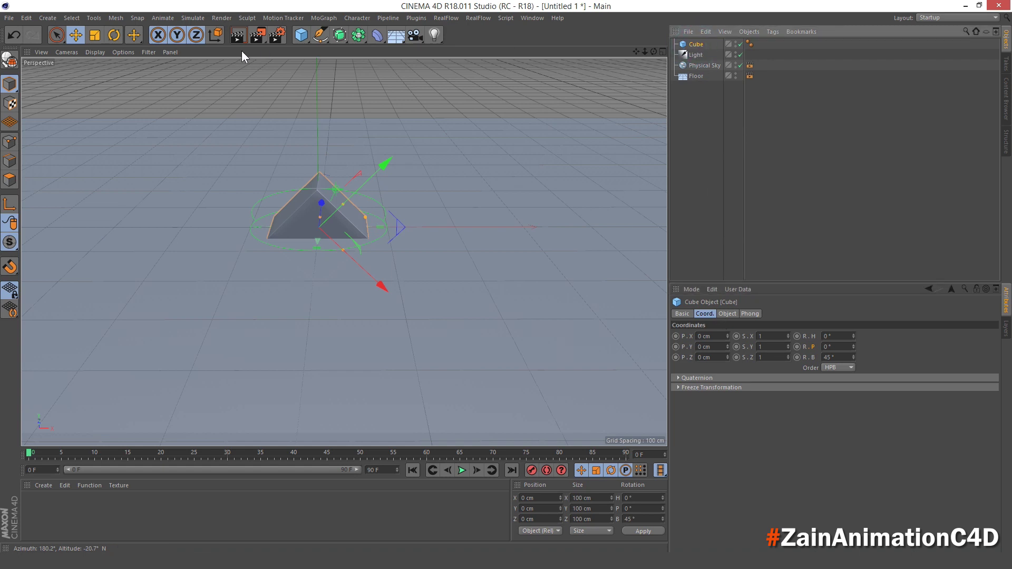
# Step: Place the cube inside a new MoGraph Cloner and set the linear clone count to 10
pyautogui.click(324, 18)
pyautogui.keyDown('alt'); pyautogui.click(348, 133); pyautogui.keyUp('alt')
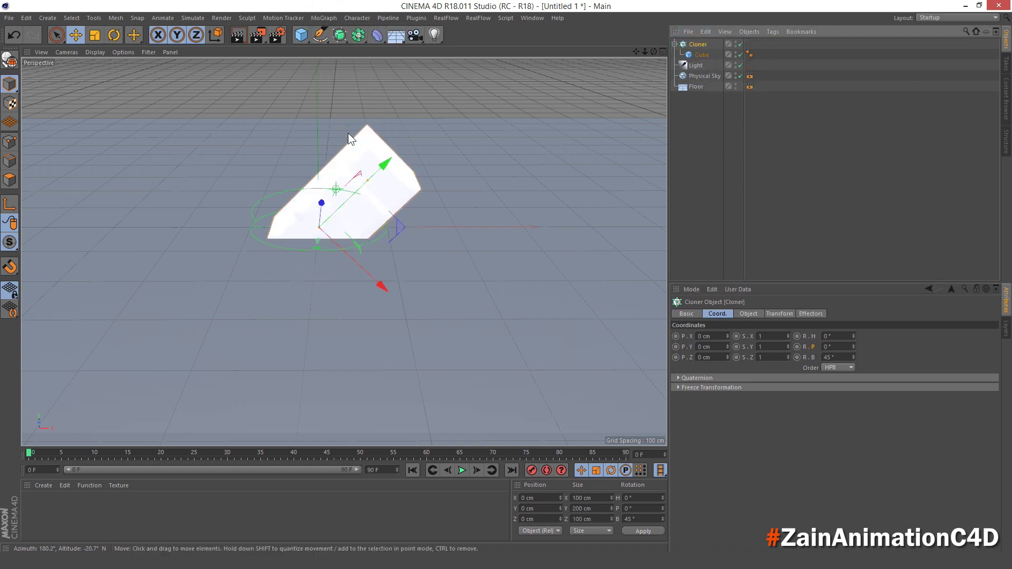
pyautogui.click(742, 313)
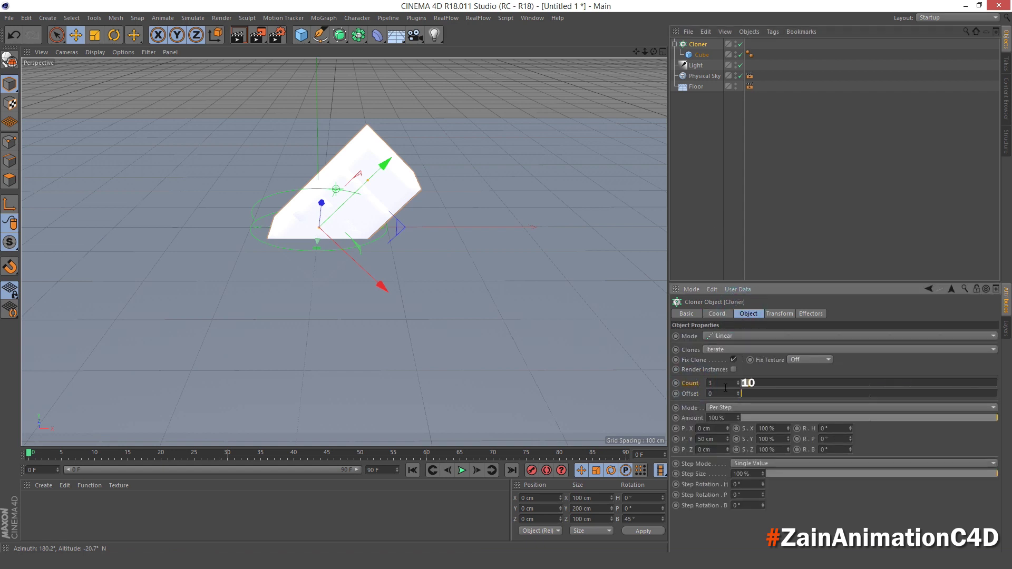
pyautogui.moveTo(729, 383); pyautogui.dragTo(698, 386)
pyautogui.write('10')
pyautogui.press('Return')
# Step: Set the Cloner's per-step offset to 100 cm in both X and Y
pyautogui.moveTo(704, 428); pyautogui.dragTo(666, 432)
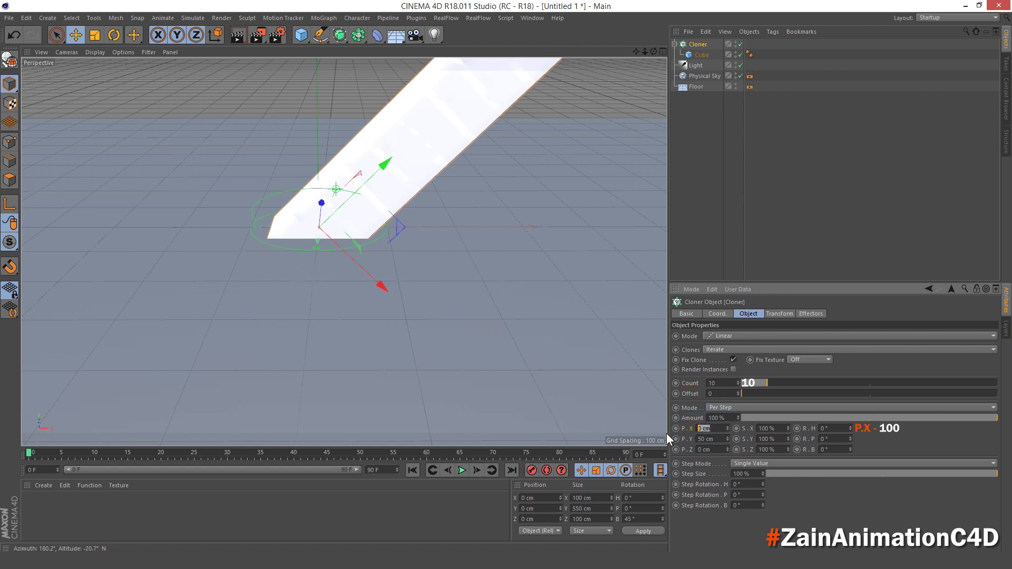
pyautogui.write('100')
pyautogui.press('Return')
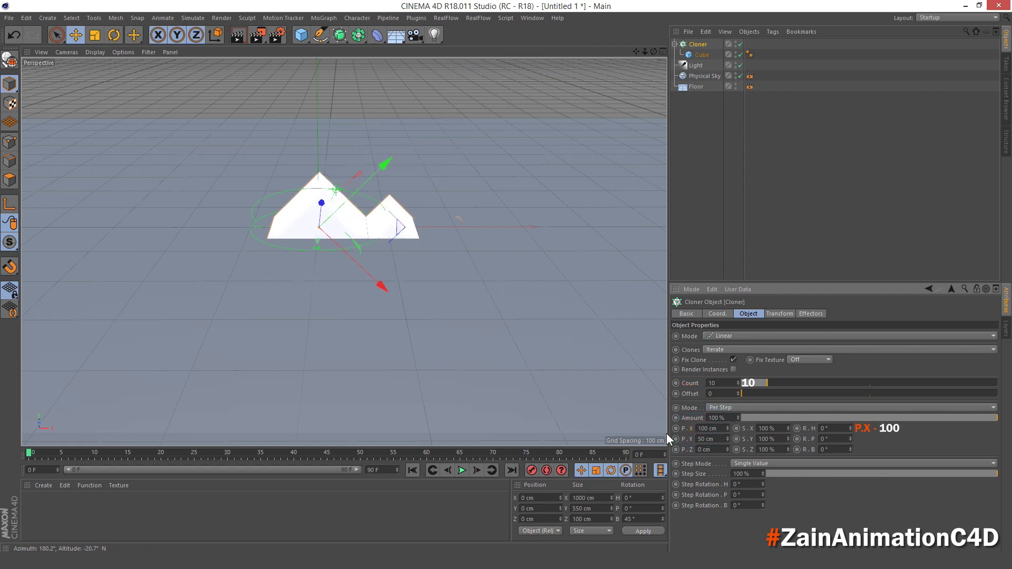
pyautogui.moveTo(720, 439); pyautogui.dragTo(664, 438)
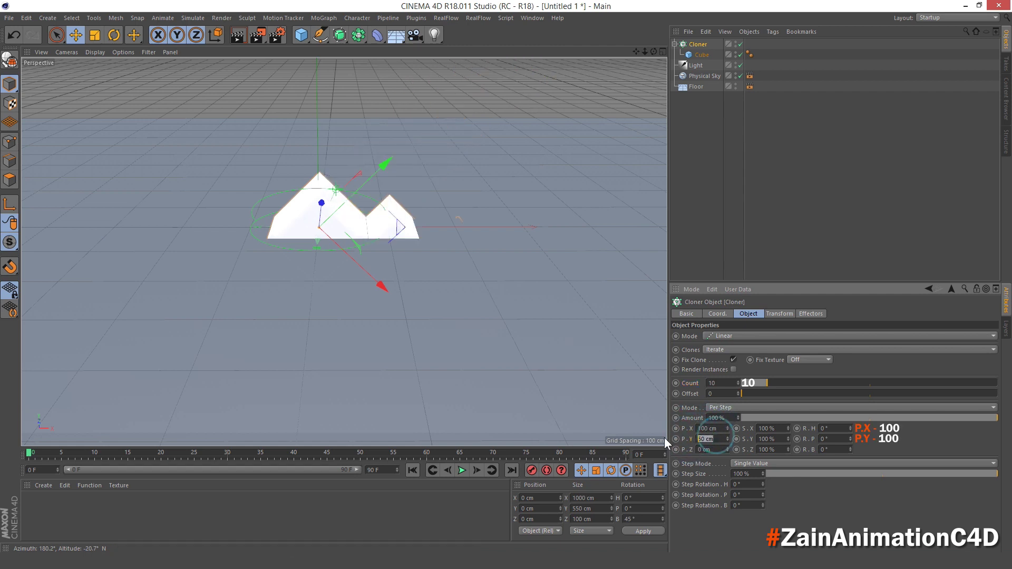
pyautogui.write('100')
pyautogui.press('Return')
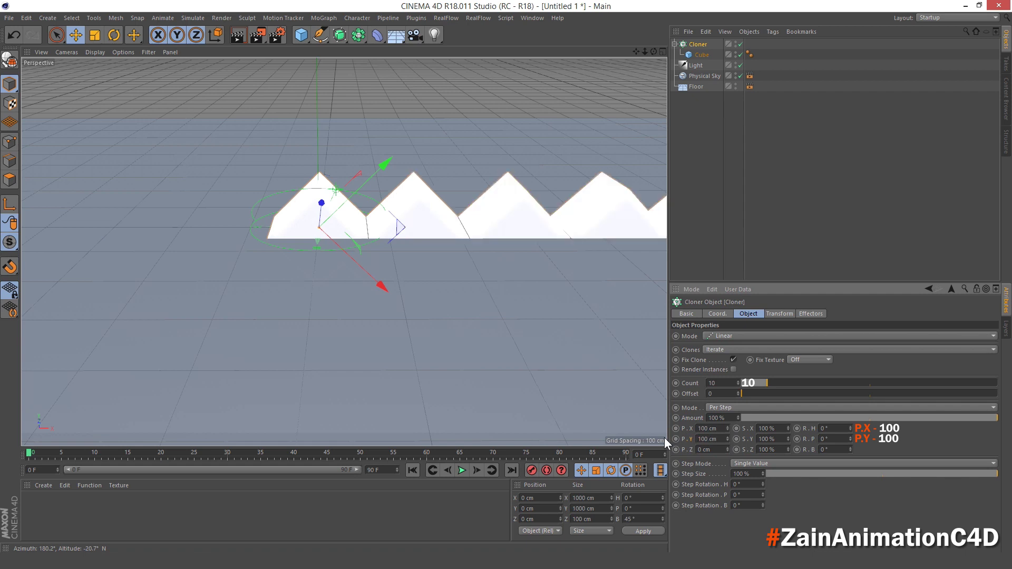
# Step: Set the Cloner's X position to -565 cm in its coordinates
pyautogui.click(718, 313)
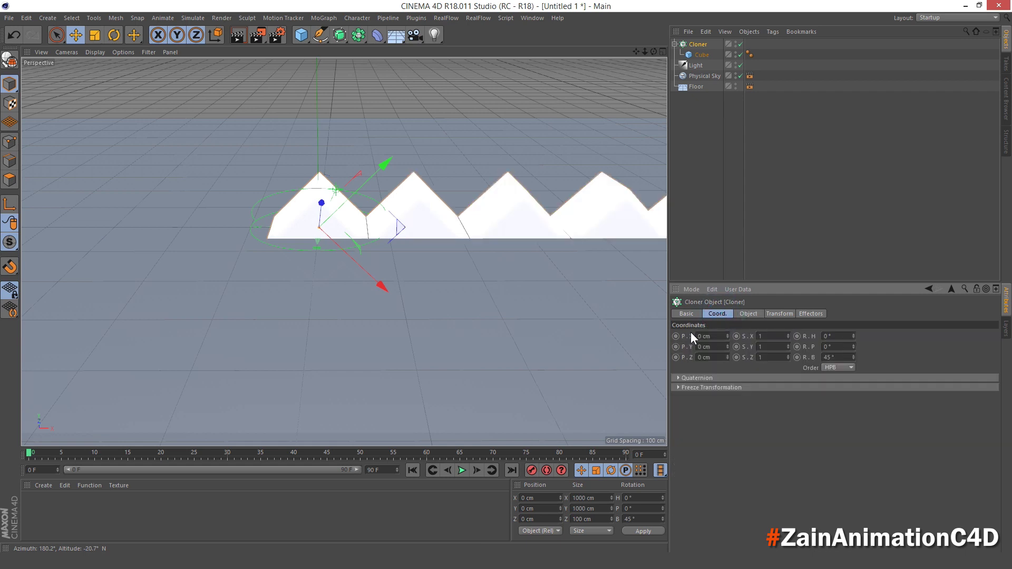
pyautogui.moveTo(712, 336); pyautogui.dragTo(657, 344)
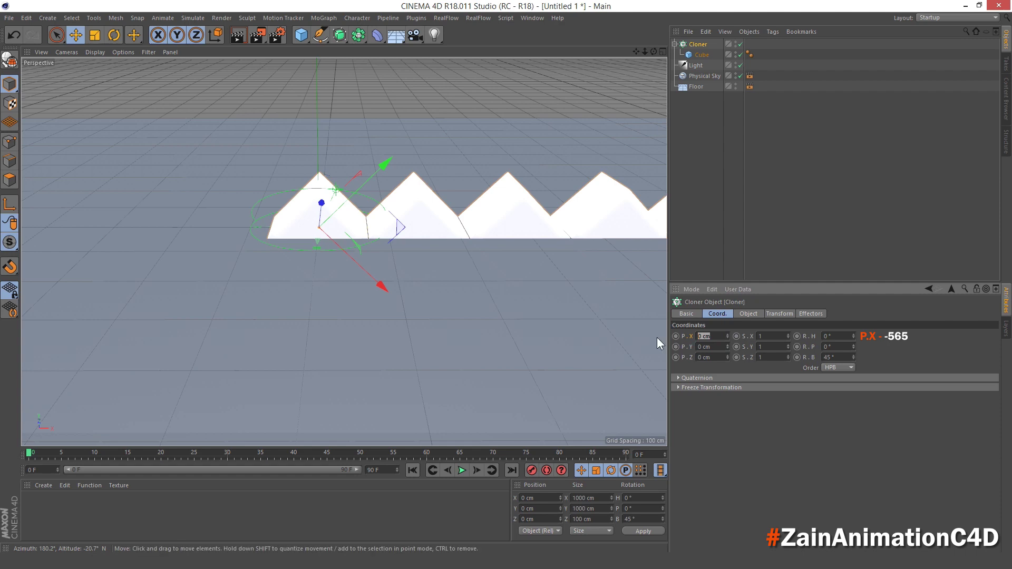
pyautogui.write('-565')
pyautogui.press('Return')
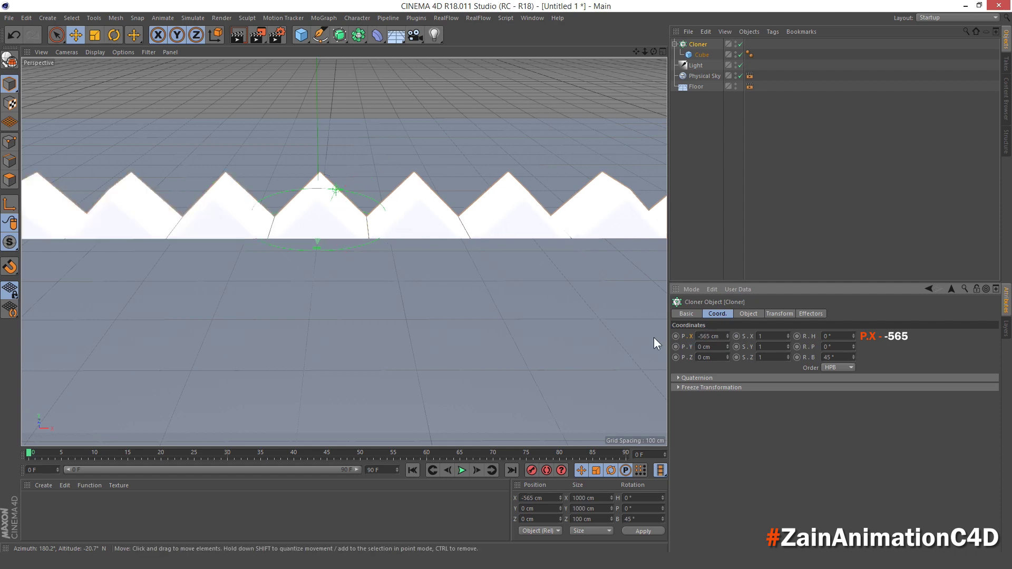
# Step: Add a second, separate cube to the scene and rename it "Rotate Cube"
pyautogui.scroll(-5, 403, 253)
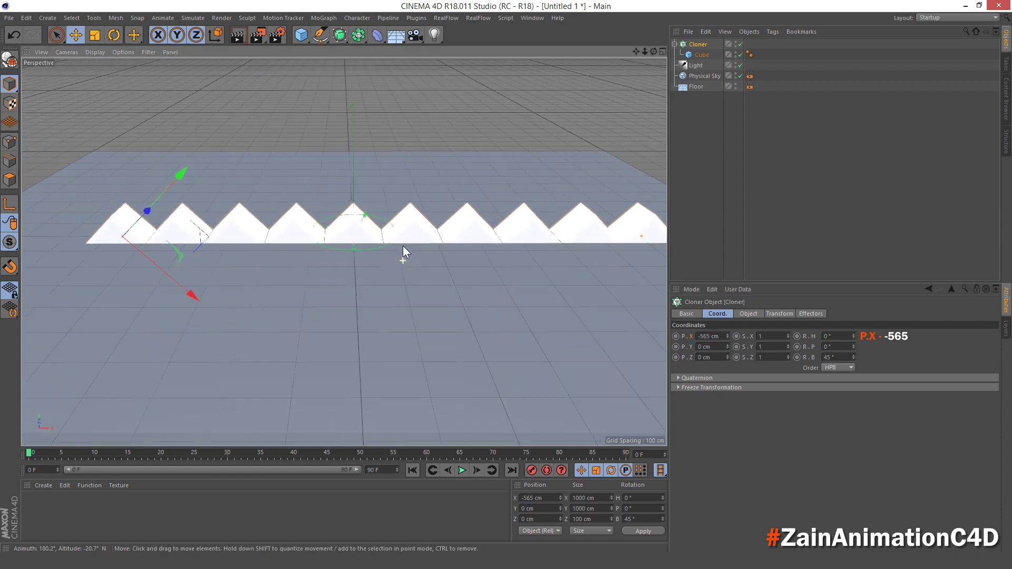
pyautogui.keyDown('alt'); pyautogui.moveTo(404, 246); pyautogui.dragTo(314, 275); pyautogui.keyUp('alt')
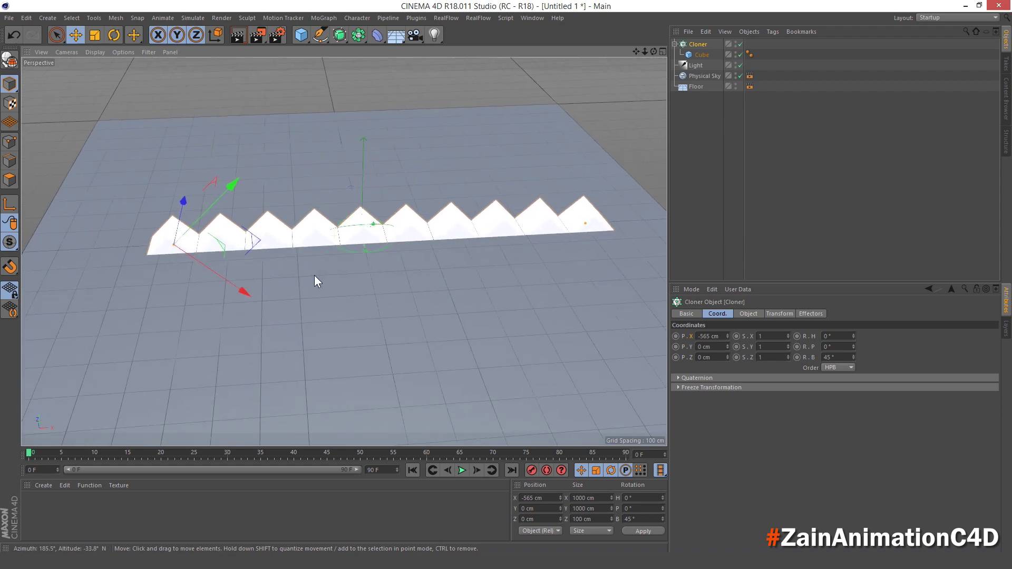
pyautogui.keyDown('alt'); pyautogui.moveTo(331, 244); pyautogui.dragTo(333, 286, button='middle'); pyautogui.keyUp('alt')
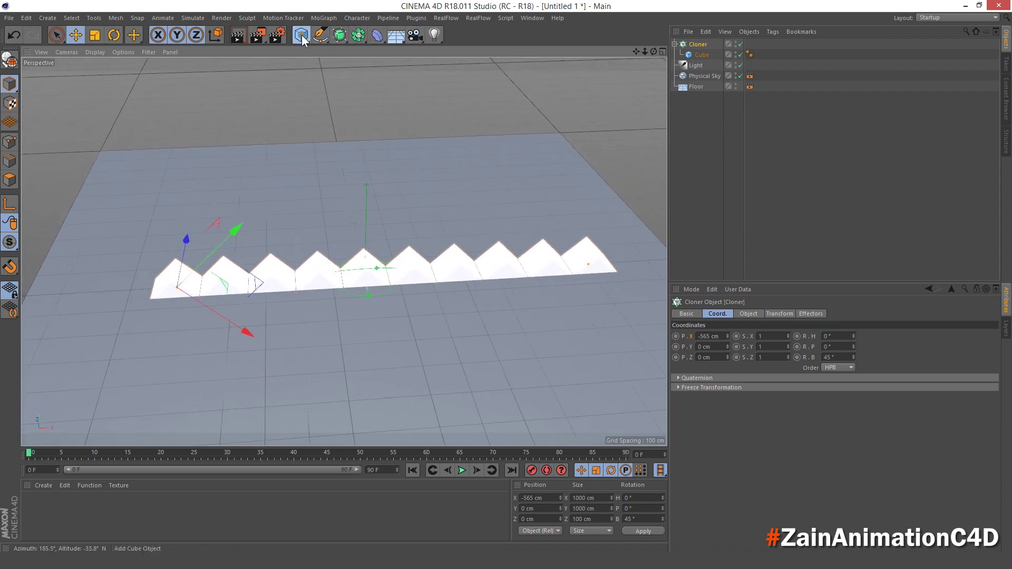
pyautogui.moveTo(301, 35); pyautogui.dragTo(390, 49)
pyautogui.click(675, 54)
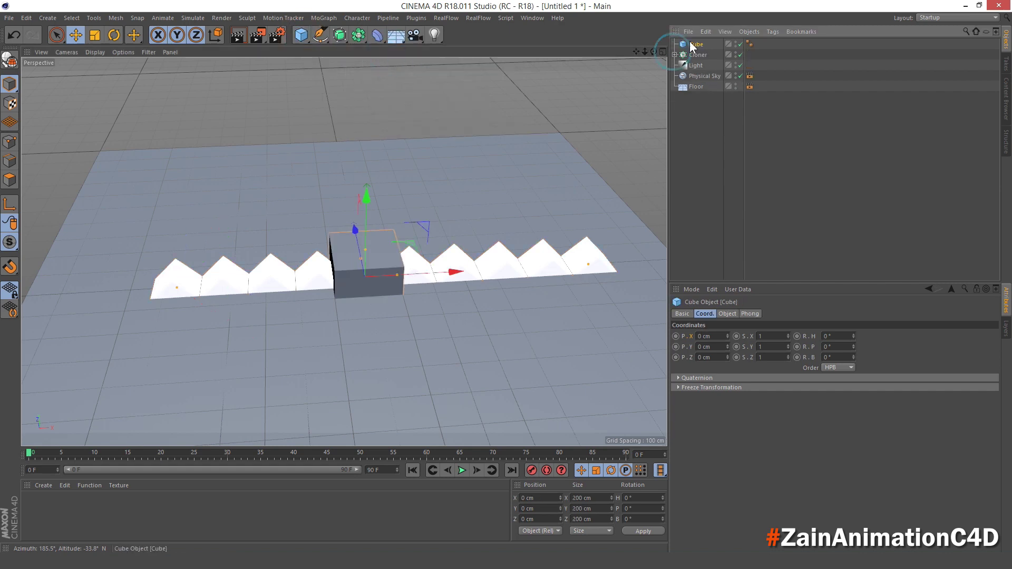
pyautogui.doubleClick(697, 44)
pyautogui.write('Rotate')
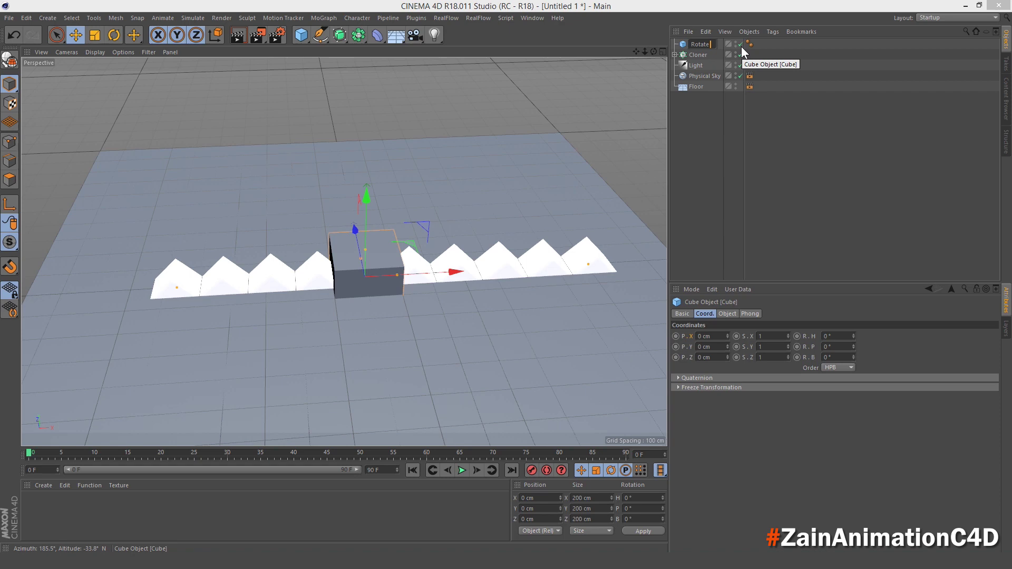
pyautogui.write(' Cube')
pyautogui.press('Return')
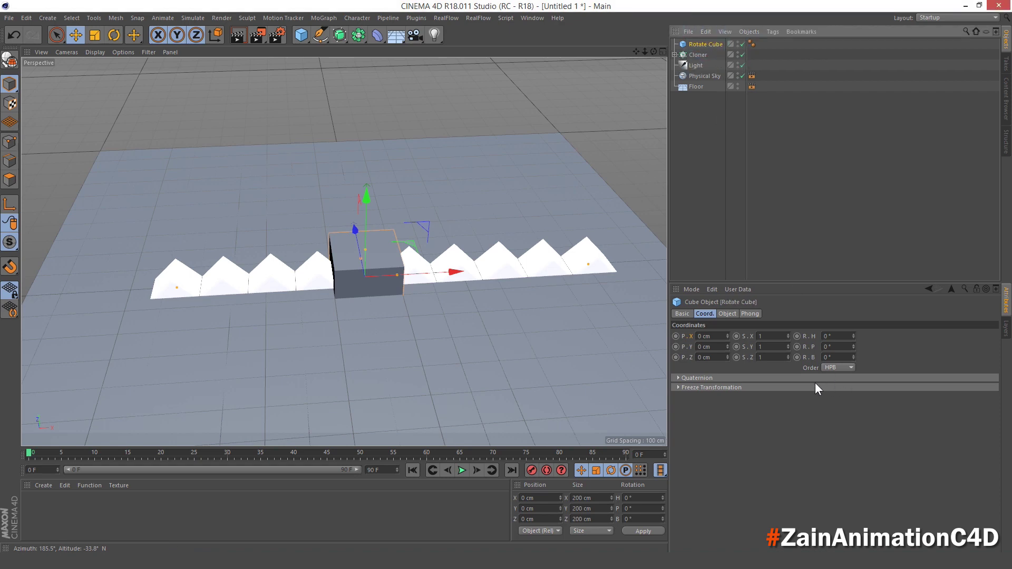
# Step: Set the Rotate Cube's X, Y and Z size to 100 cm each
pyautogui.click(727, 314)
pyautogui.doubleClick(728, 338)
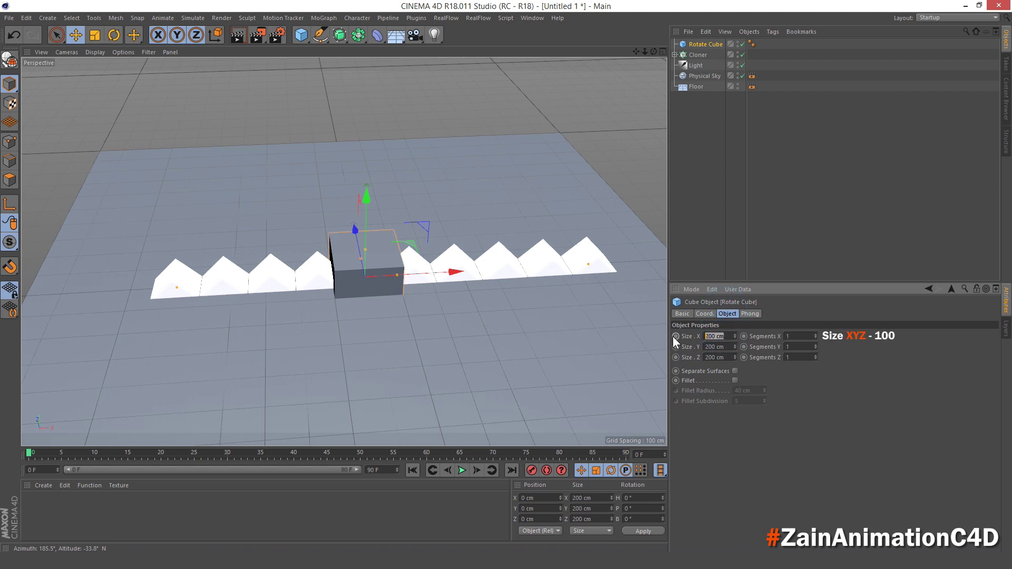
pyautogui.write('100')
pyautogui.press('Tab')
pyautogui.write('100')
pyautogui.press('Tab')
pyautogui.write('1000')
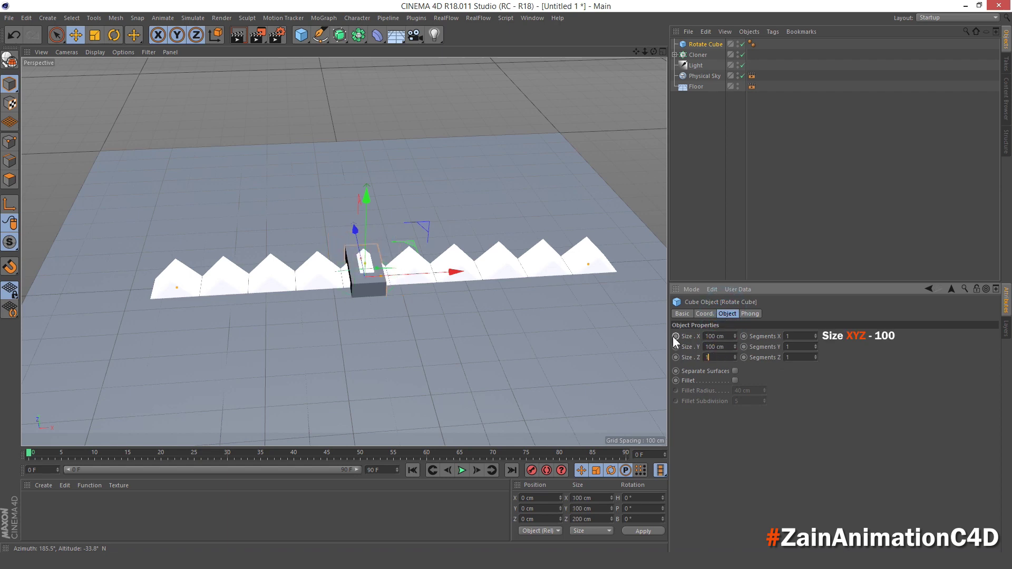
pyautogui.press('Tab')
# Step: Set the Rotate Cube's X, Y and Z segments to 8 each
pyautogui.write('8')
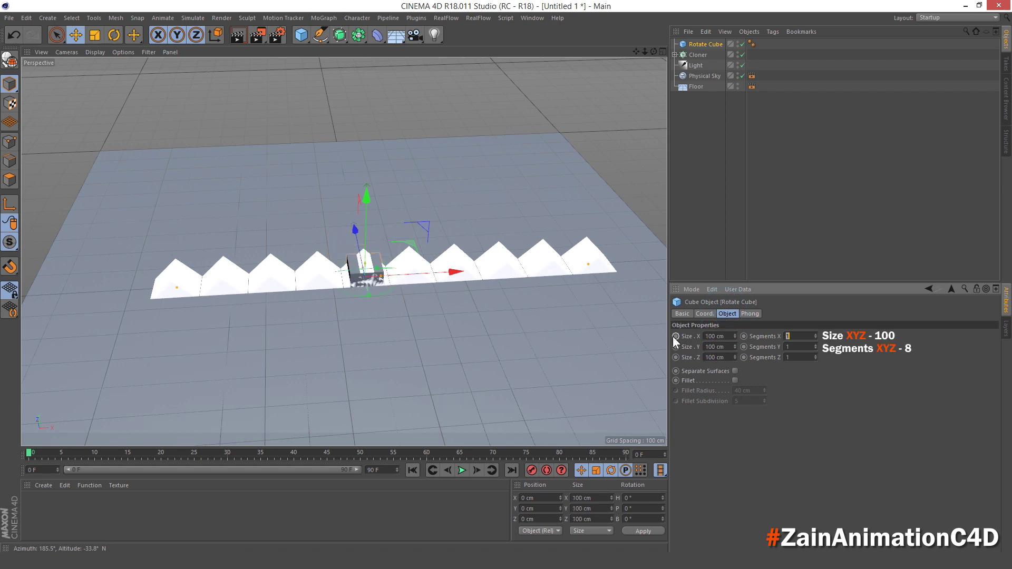
pyautogui.press('Tab')
pyautogui.write('8')
pyautogui.press('Tab')
pyautogui.write('8')
# Step: Enable the fillet on the Rotate Cube and set its fillet radius to 1 cm
pyautogui.click(734, 379)
pyautogui.doubleClick(752, 390)
pyautogui.write('1')
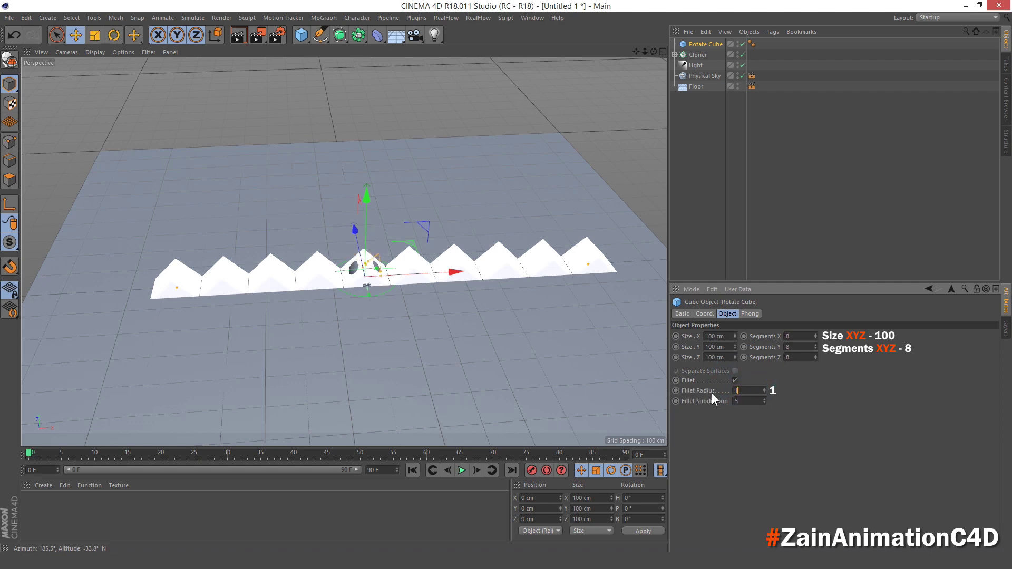
pyautogui.press('Return')
# Step: Set the Rotate Cube's bank rotation (R.B) to 45°
pyautogui.scroll(5, 314, 245)
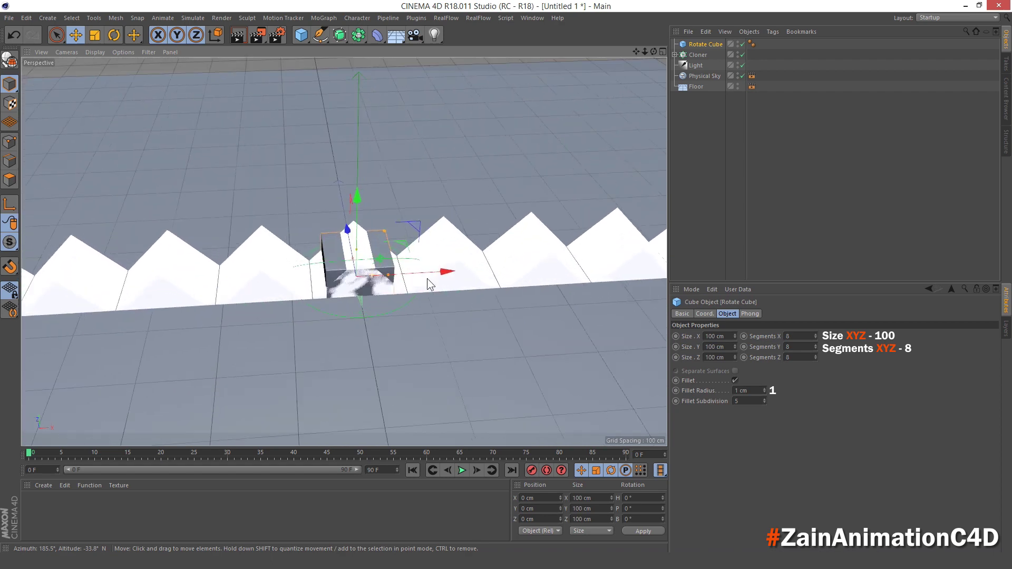
pyautogui.click(705, 314)
pyautogui.doubleClick(840, 357)
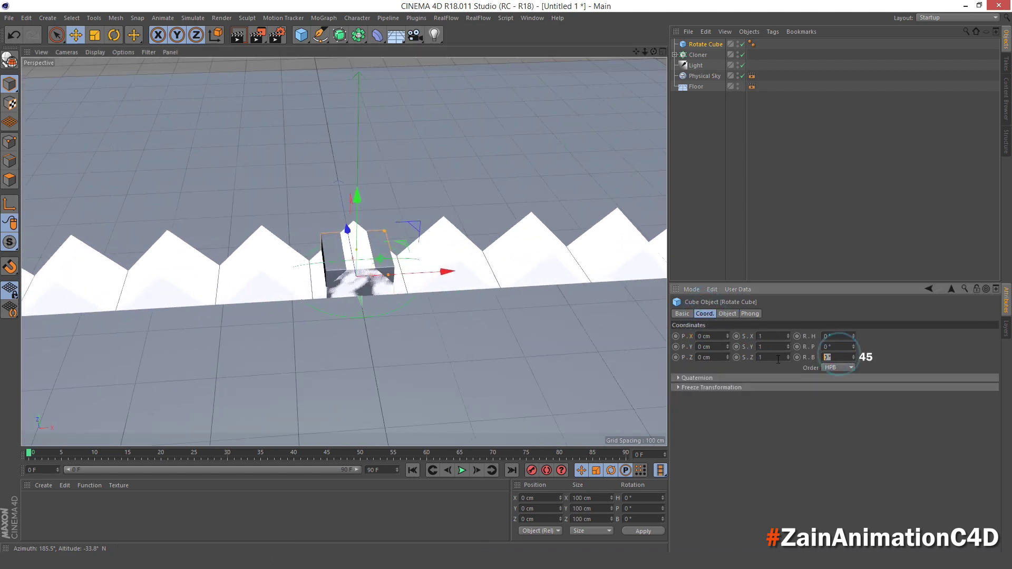
pyautogui.write('45')
pyautogui.press('Return')
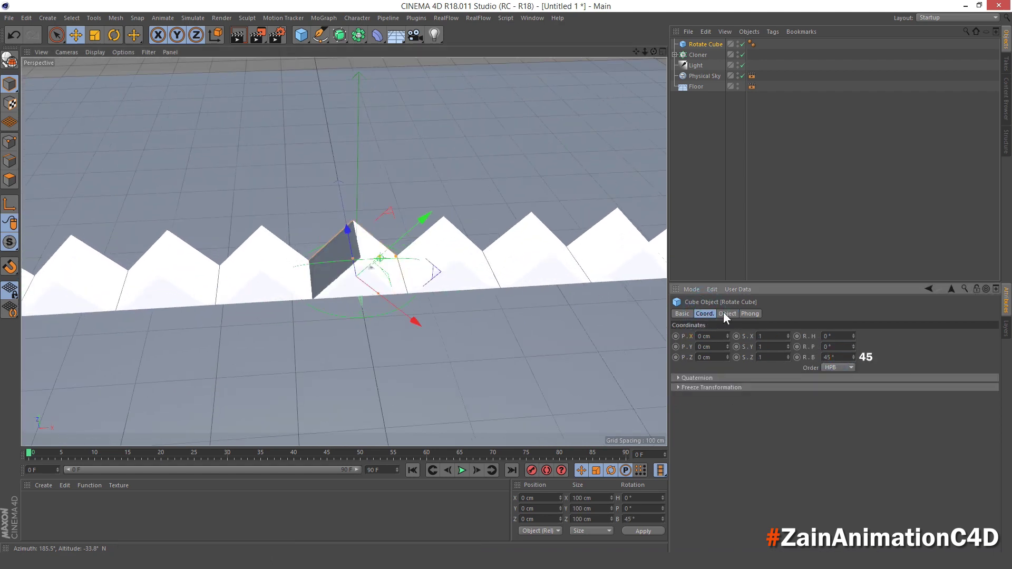
# Step: Position the Rotate Cube at P.X -70 cm and P.Y 70 cm
pyautogui.scroll(2, 331, 272)
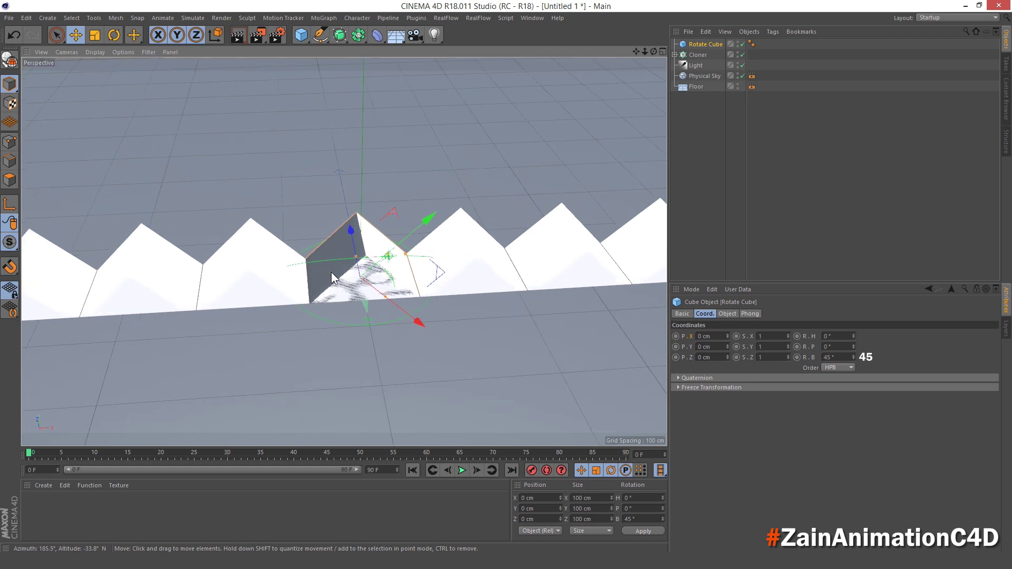
pyautogui.click(688, 335)
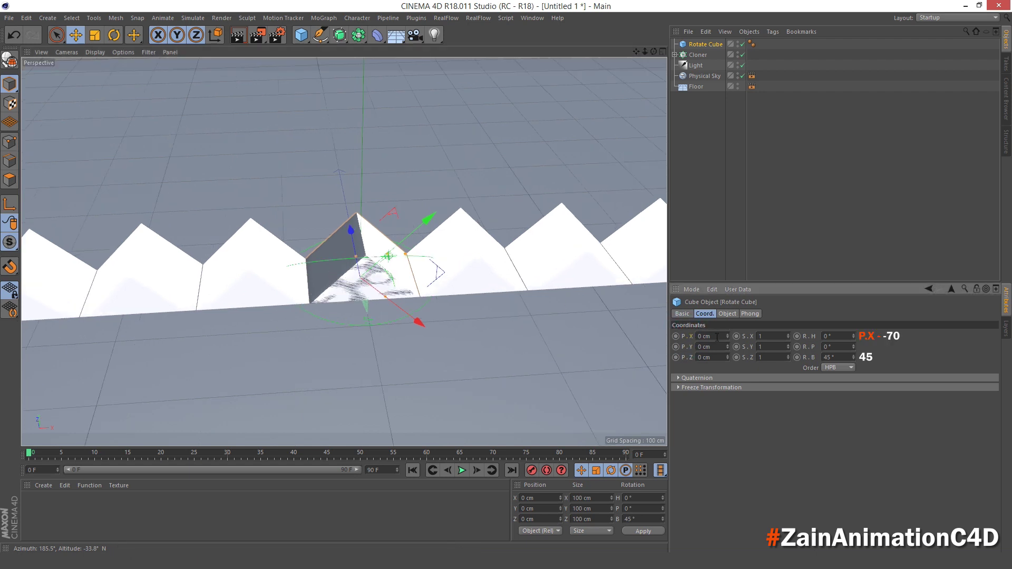
pyautogui.moveTo(713, 336); pyautogui.dragTo(659, 338)
pyautogui.write('-70')
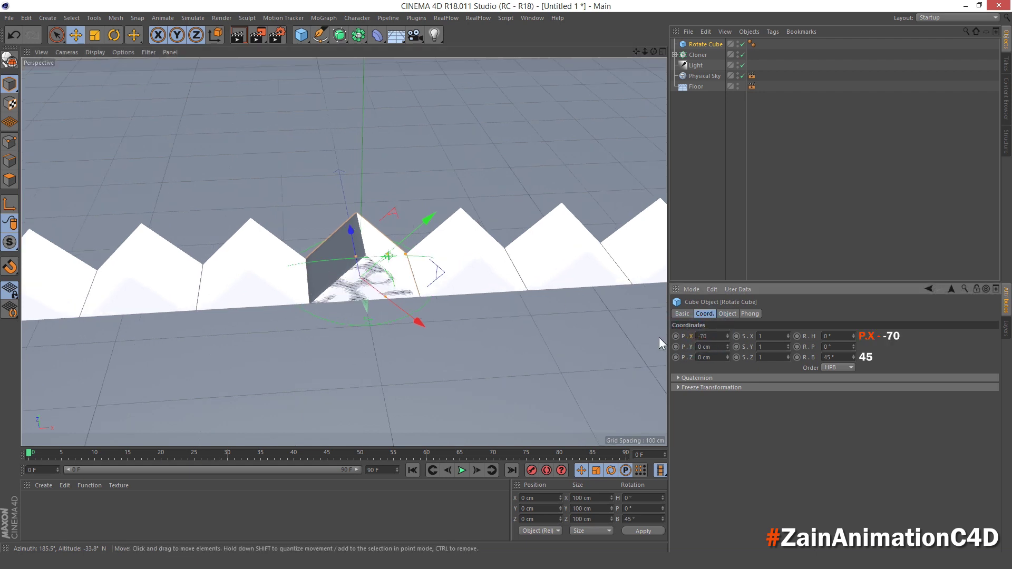
pyautogui.click(713, 348)
pyautogui.moveTo(715, 350); pyautogui.dragTo(667, 349)
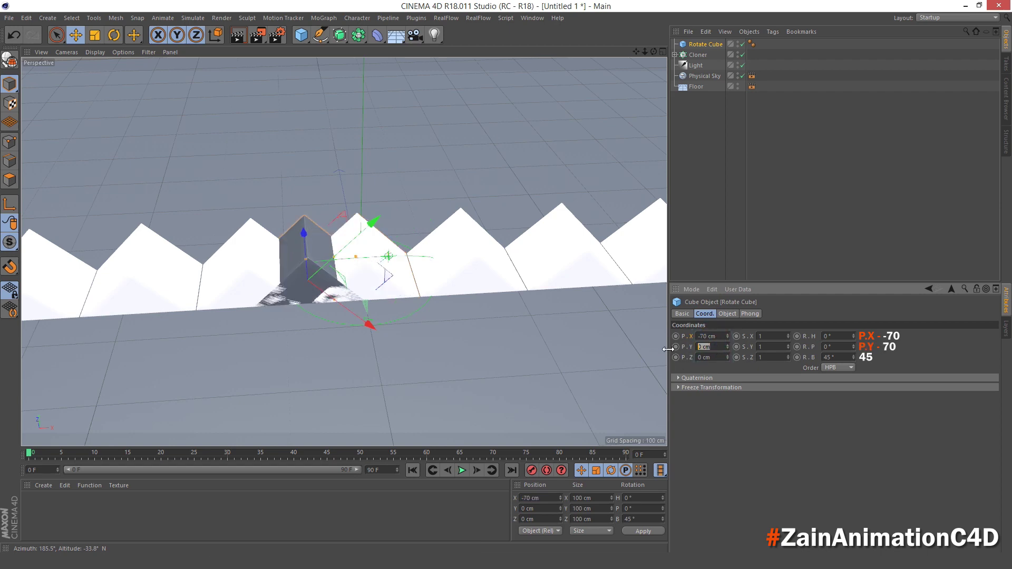
pyautogui.write('70')
pyautogui.press('Return')
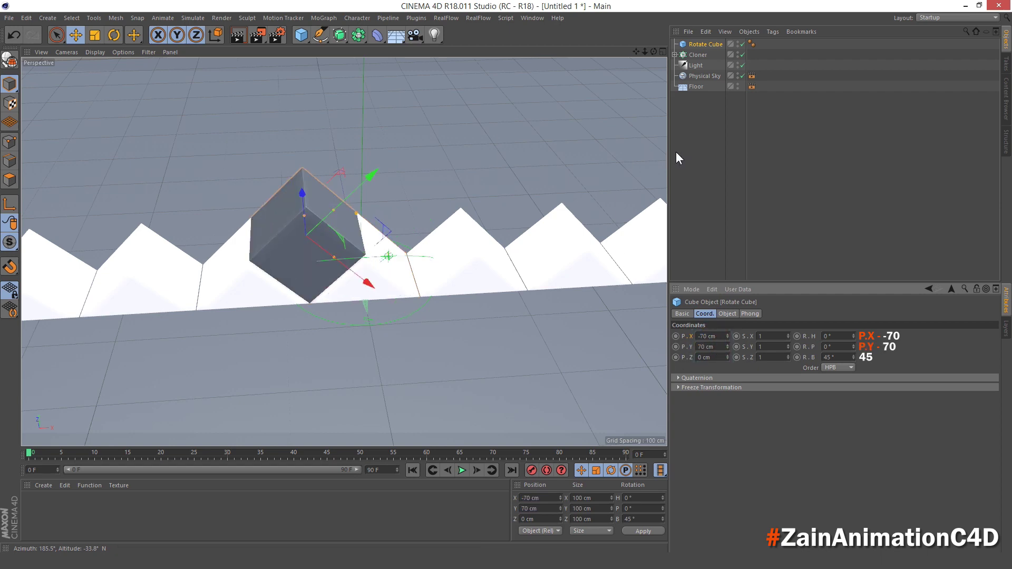
pyautogui.click(676, 153)
# Step: Add a null object and rename it Step 1
pyautogui.keyDown('alt'); pyautogui.moveTo(385, 287); pyautogui.dragTo(315, 279); pyautogui.keyUp('alt')
pyautogui.click(301, 35)
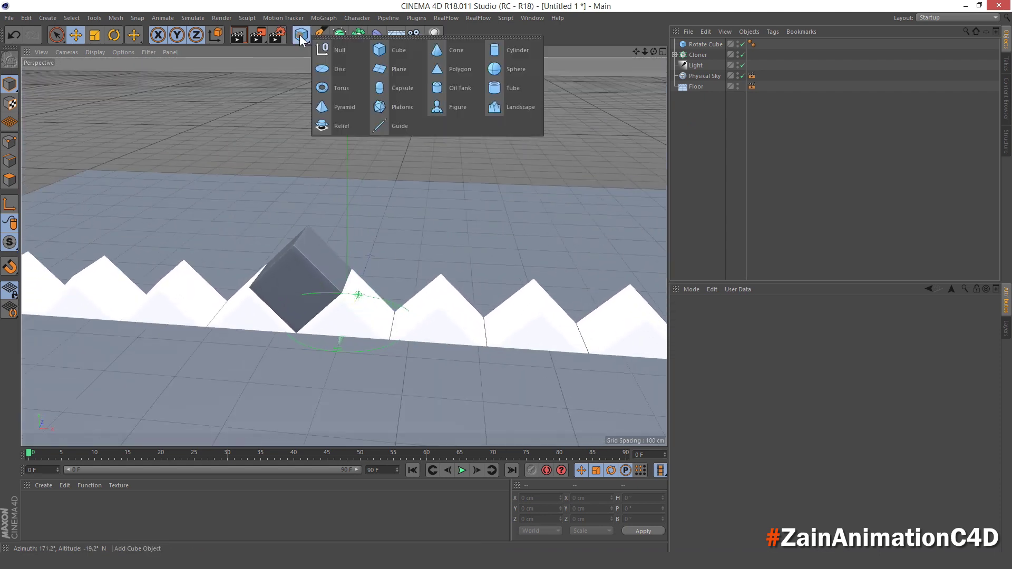
pyautogui.click(339, 51)
pyautogui.doubleClick(698, 44)
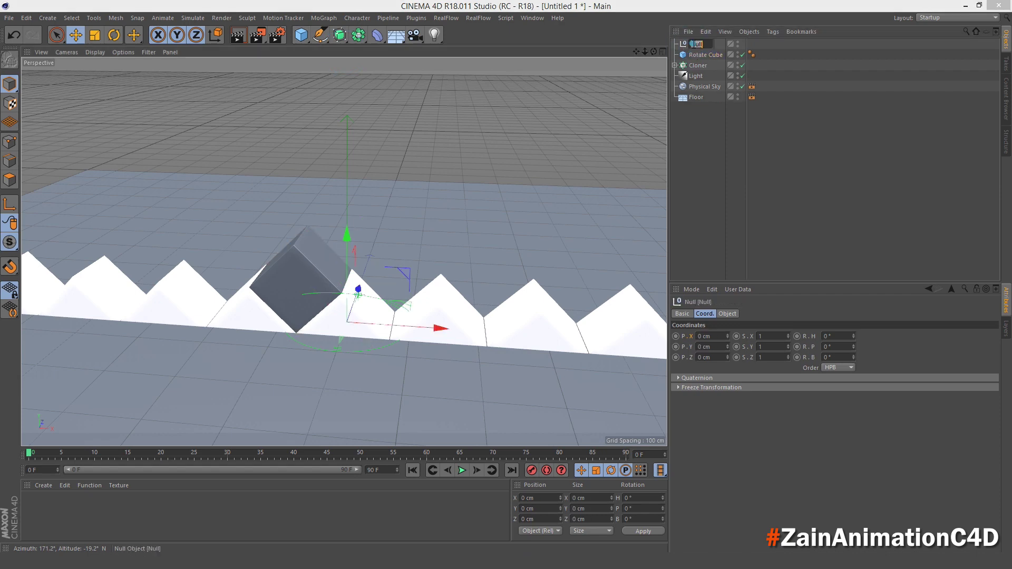
pyautogui.write('step 1')
pyautogui.press('Return')
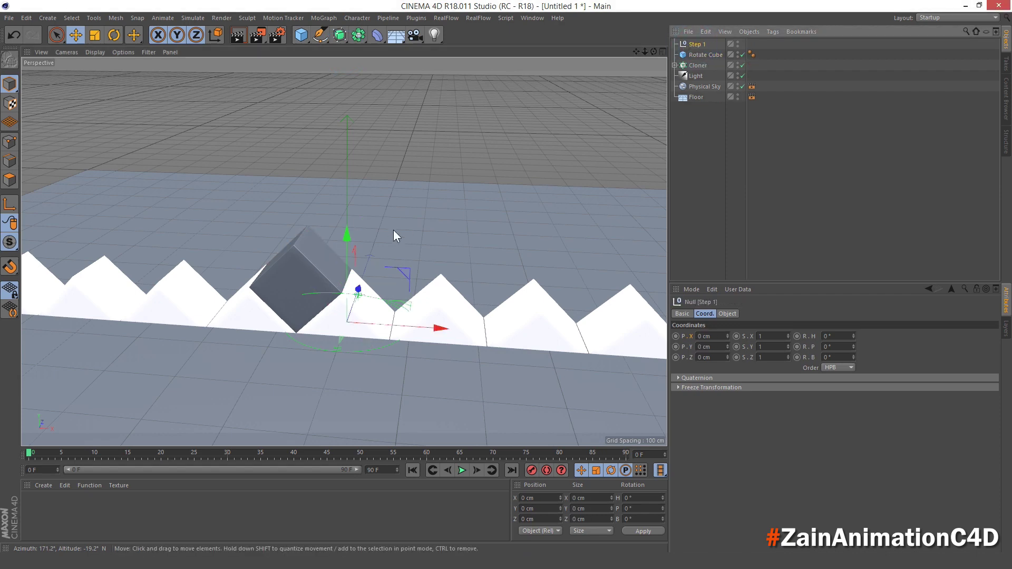
# Step: Set the Step 1 null's Y position to 70 cm and check its placement against the cubes in the front view
pyautogui.middleClick(393, 230)
pyautogui.middleClick(469, 303)
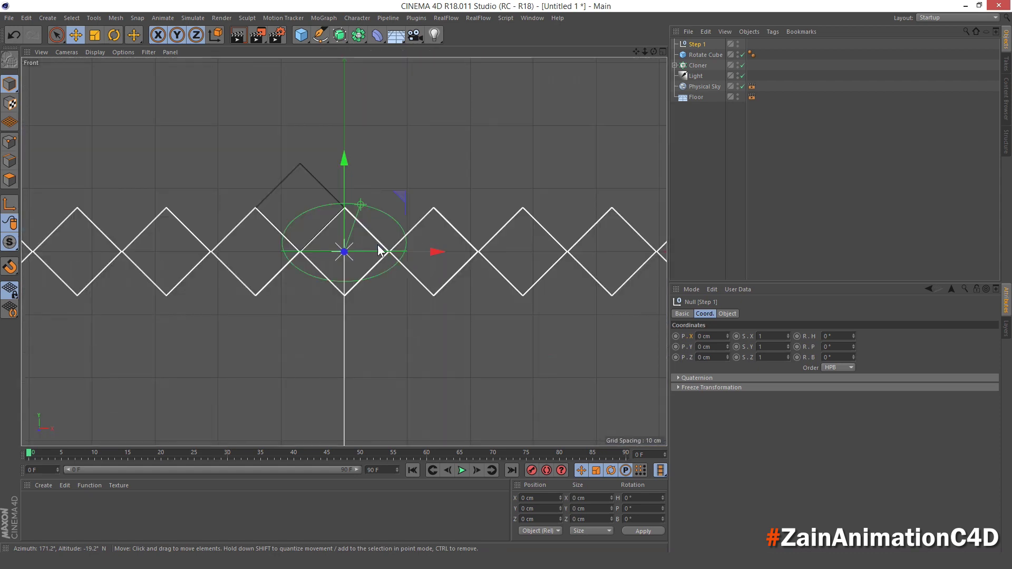
pyautogui.scroll(2, 379, 249)
pyautogui.doubleClick(716, 337)
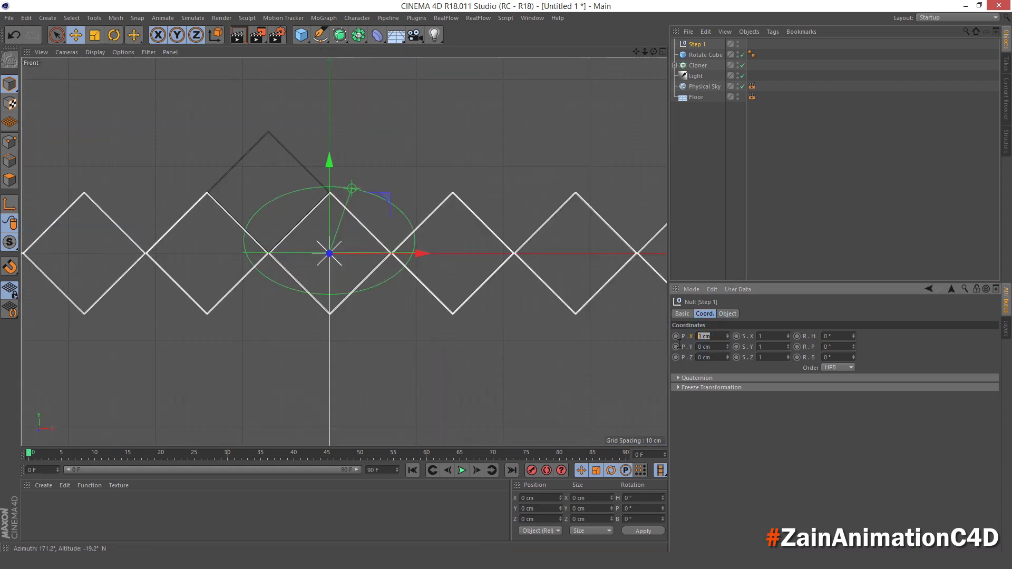
pyautogui.press('Tab')
pyautogui.write('70')
pyautogui.click(685, 146)
pyautogui.scroll(2, 291, 183)
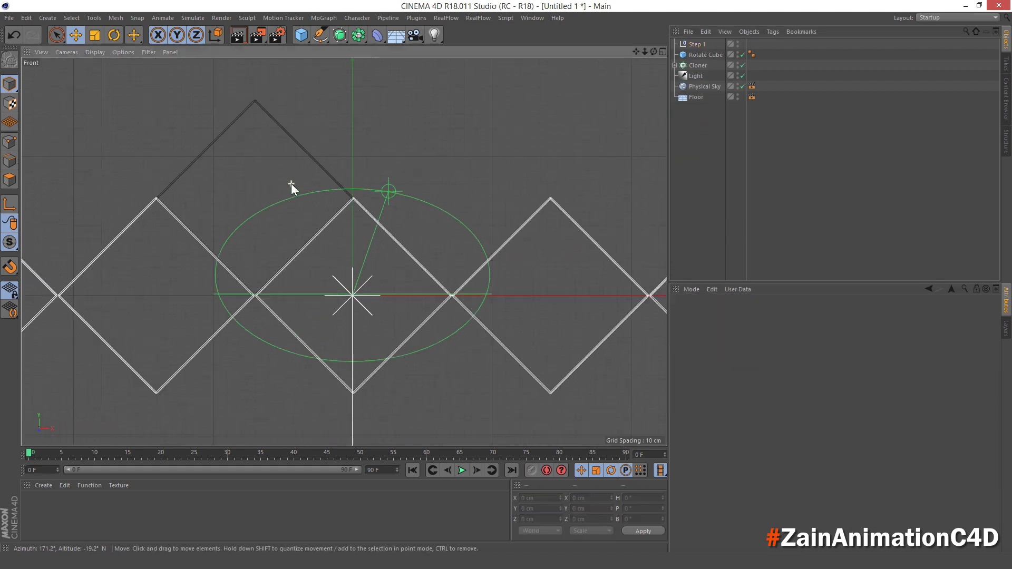
pyautogui.scroll(-1, 291, 183)
pyautogui.scroll(-1, 290, 184)
pyautogui.click(697, 44)
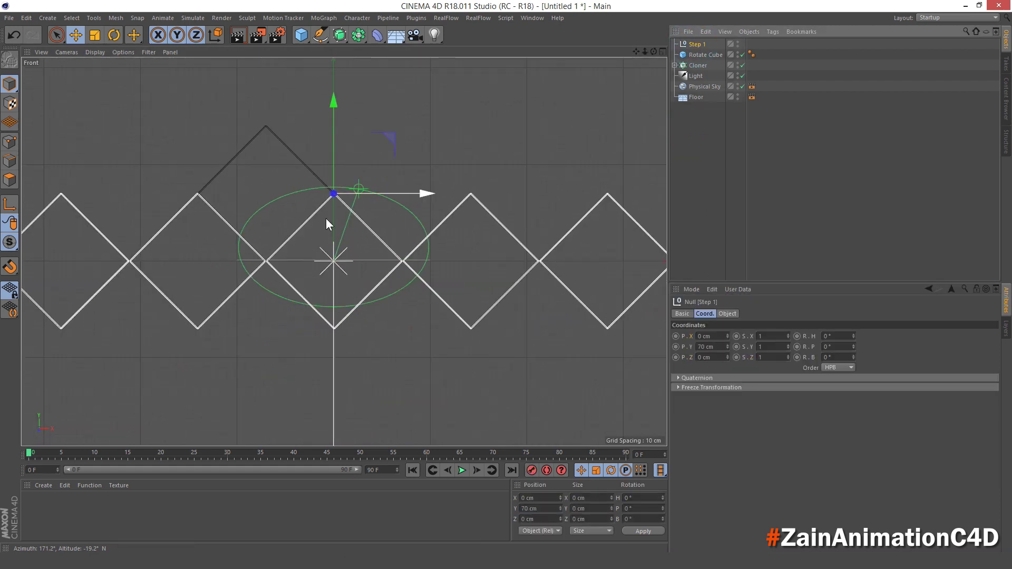
# Step: Add a second null object in the perspective view and name it Step 2
pyautogui.middleClick(316, 211)
pyautogui.middleClick(263, 166)
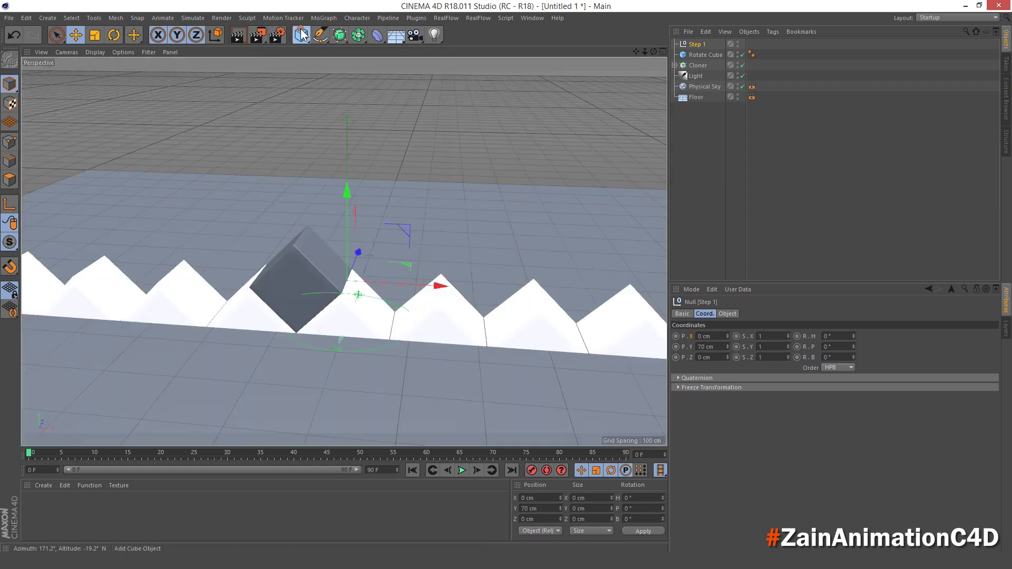
pyautogui.moveTo(302, 35); pyautogui.dragTo(337, 47)
pyautogui.doubleClick(696, 43)
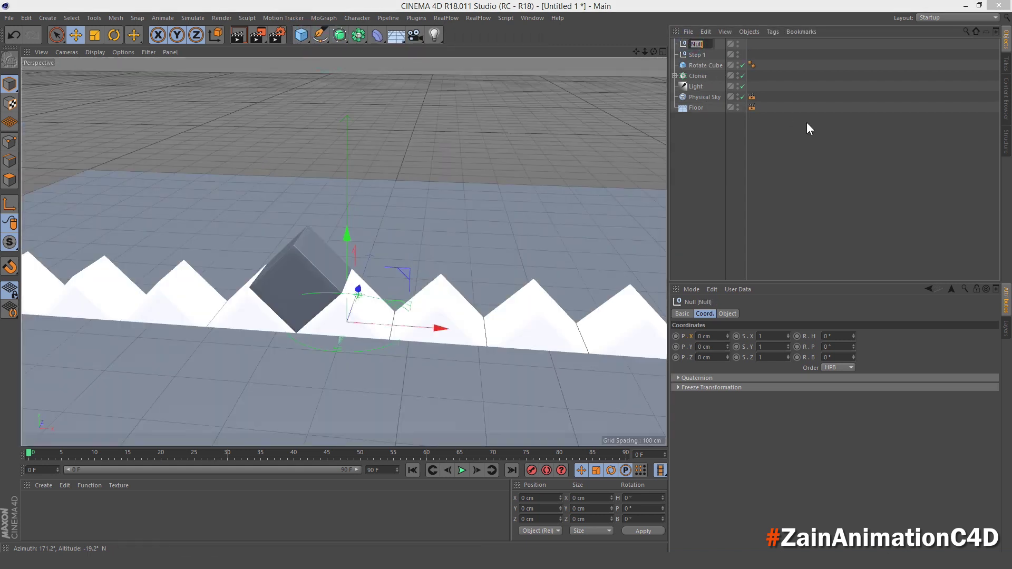
pyautogui.write('Step 2')
pyautogui.press('Return')
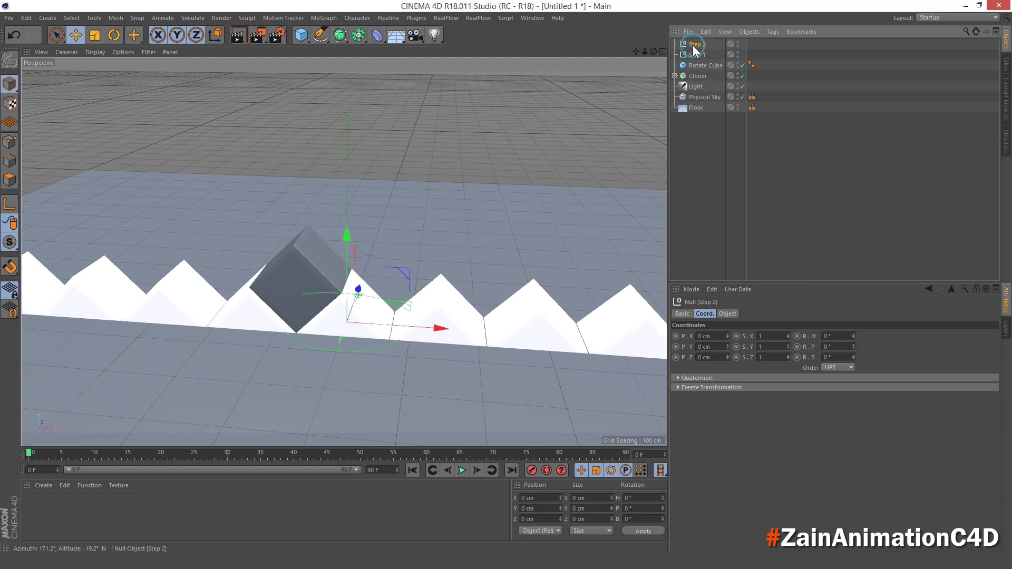
# Step: Position the Step 2 null at P.Y 70 cm and P.X 142 cm, and check it in the front view
pyautogui.click(716, 346)
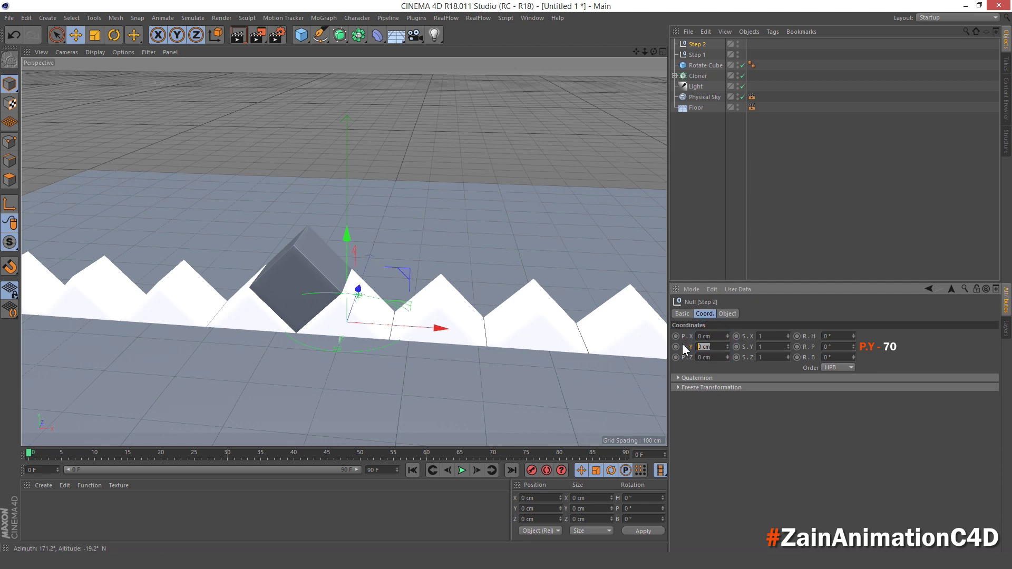
pyautogui.press('Return')
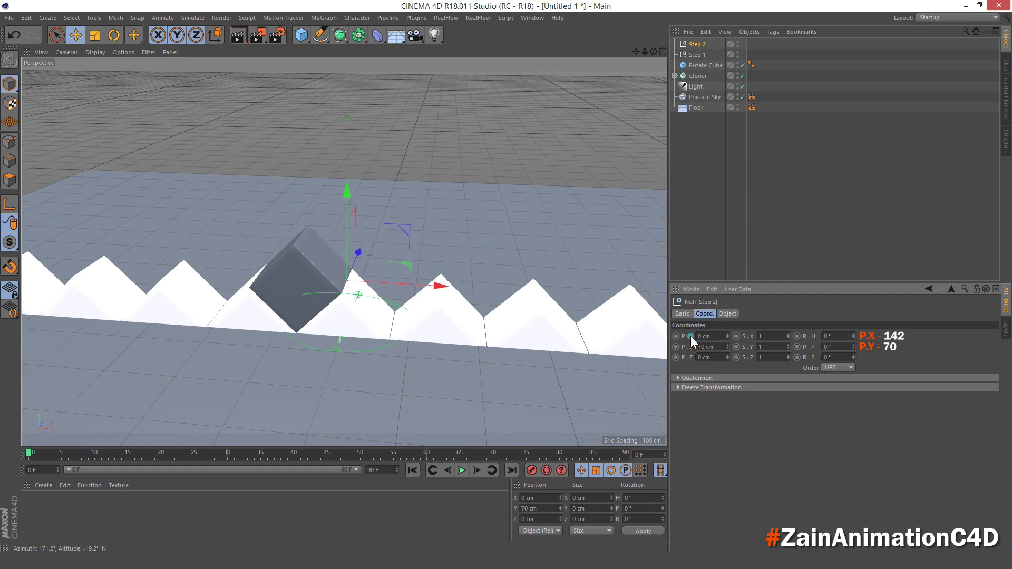
pyautogui.click(703, 337)
pyautogui.write('1')
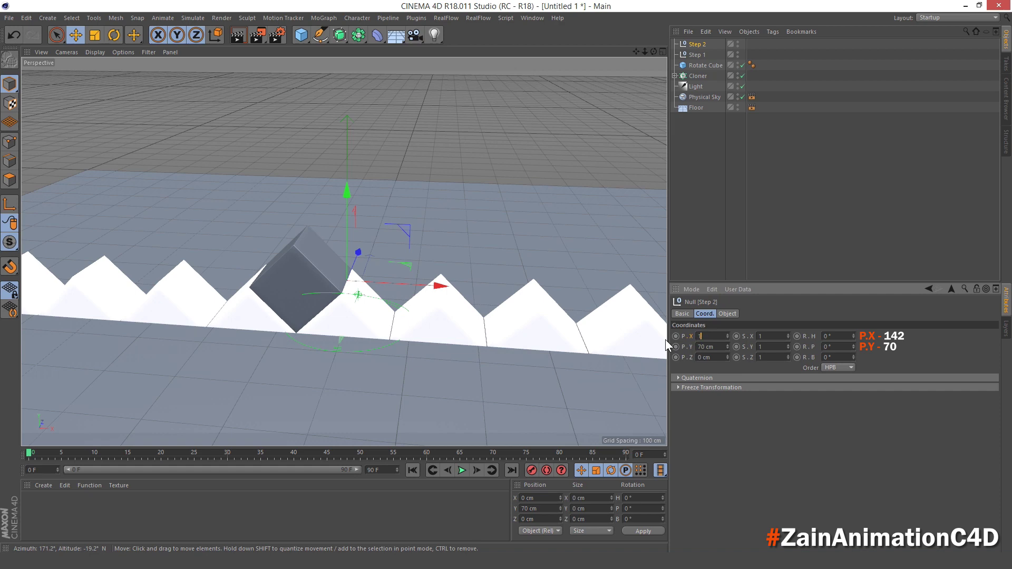
pyautogui.write('42')
pyautogui.press('Return')
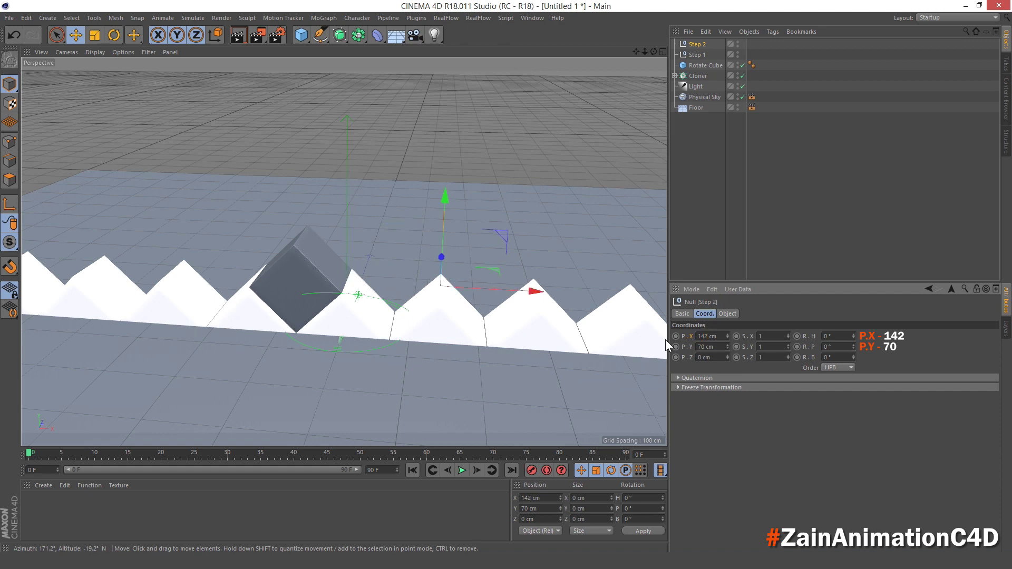
pyautogui.middleClick(414, 326)
pyautogui.middleClick(453, 330)
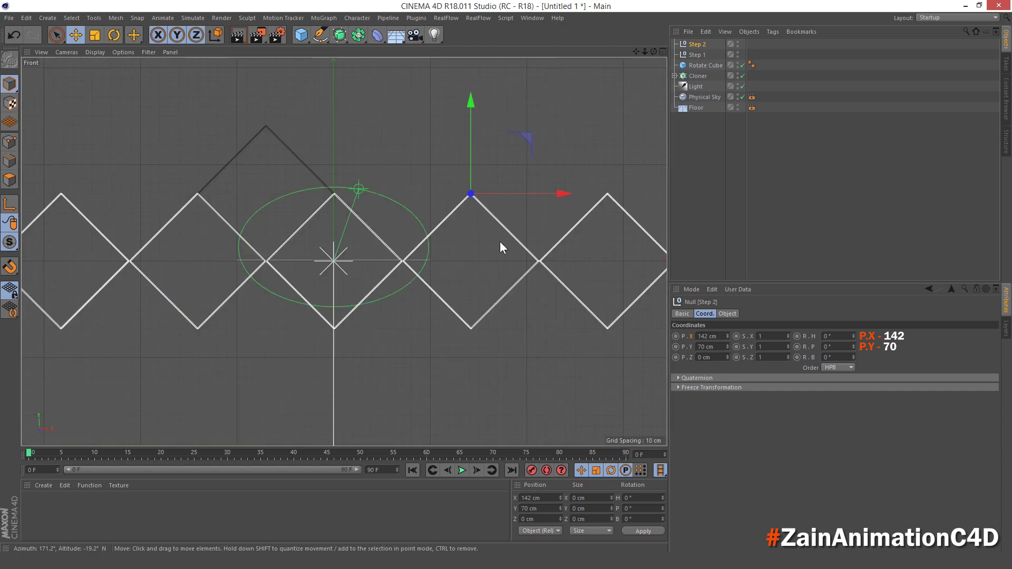
pyautogui.middleClick(483, 267)
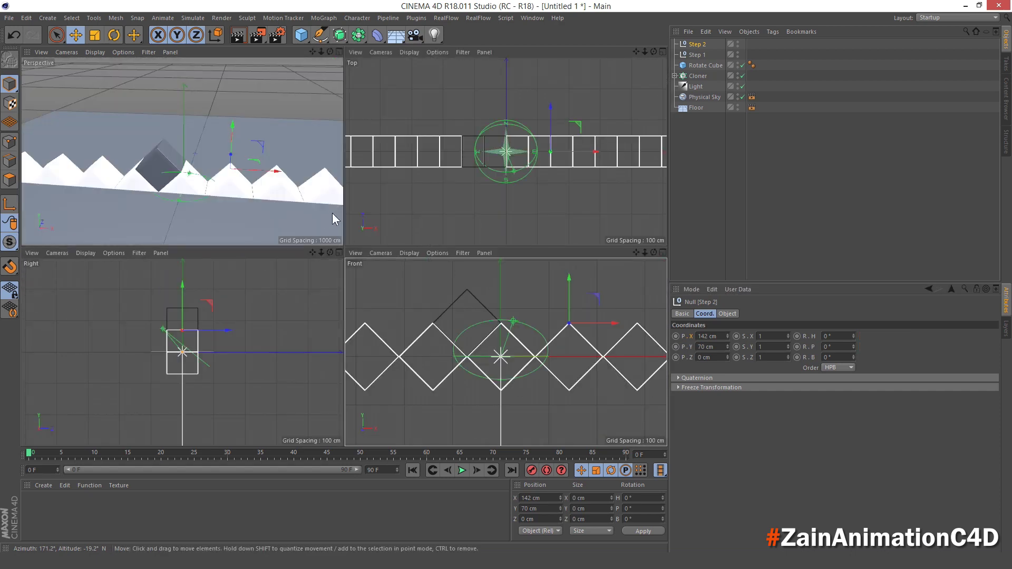
pyautogui.middleClick(199, 170)
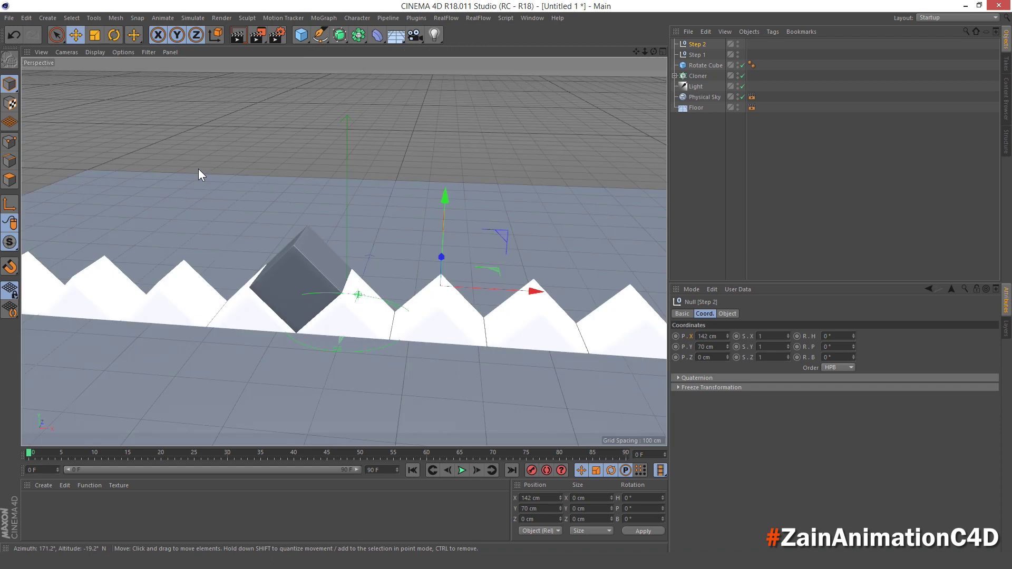
# Step: Disable the Physical Sky and the Light so the cubes can be seen clearly
pyautogui.keyDown('alt'); pyautogui.moveTo(399, 300); pyautogui.dragTo(536, 235); pyautogui.keyUp('alt')
pyautogui.click(693, 65)
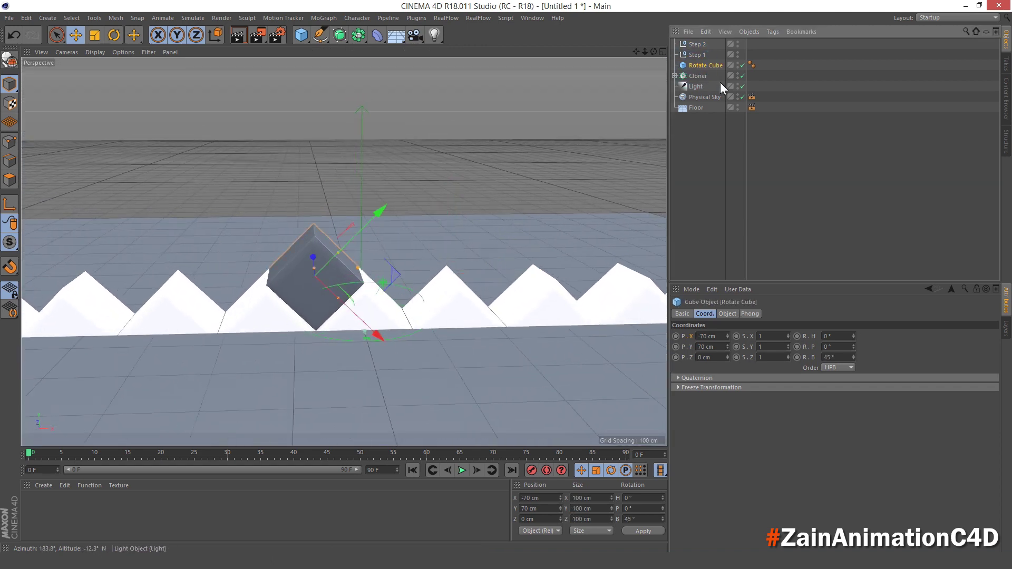
pyautogui.click(742, 97)
pyautogui.click(742, 86)
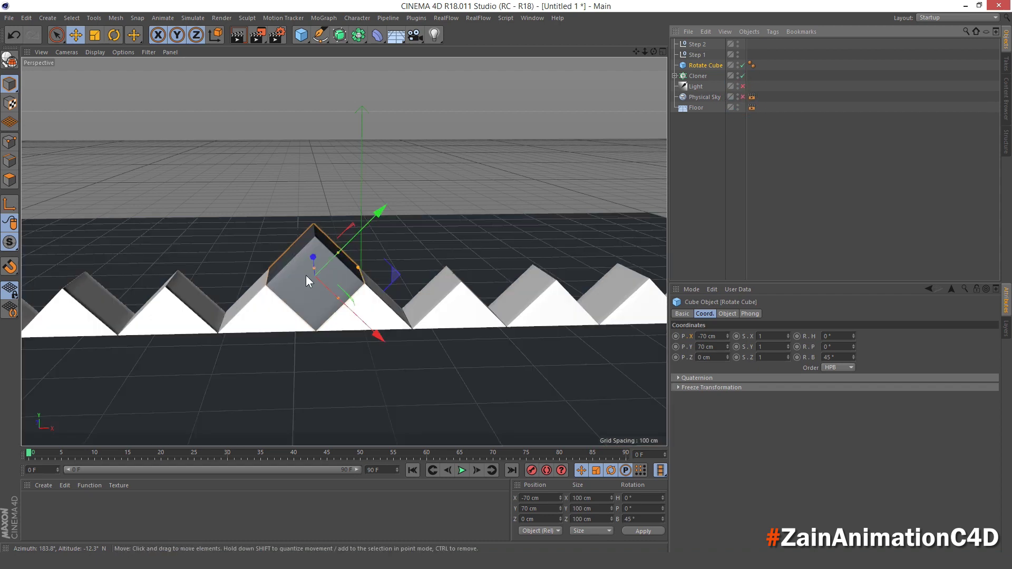
pyautogui.keyDown('alt'); pyautogui.moveTo(306, 289); pyautogui.dragTo(282, 288); pyautogui.keyUp('alt')
# Step: Make the Rotate Cube a child of the Step 1 null and collapse that hierarchy
pyautogui.click(697, 64)
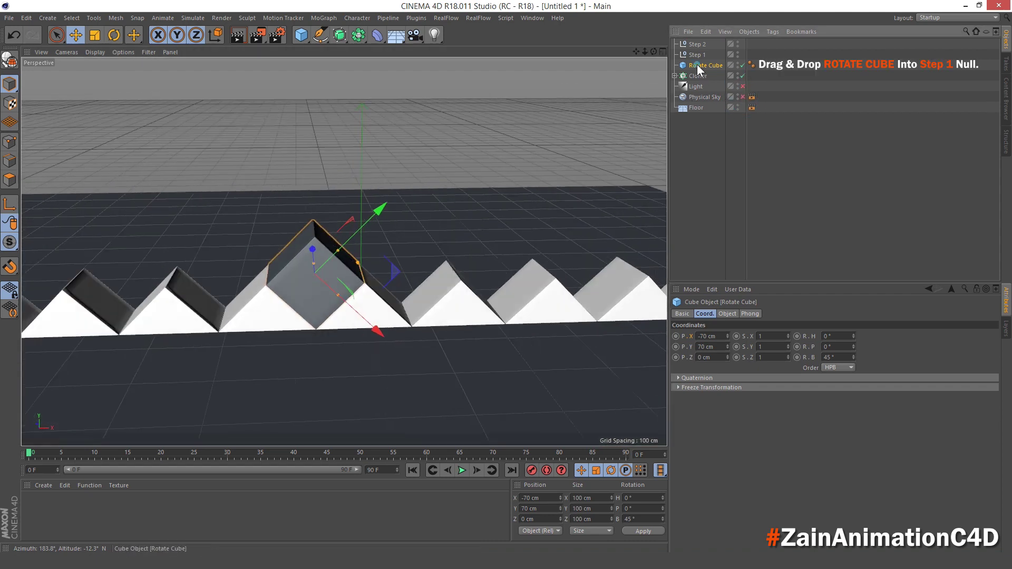
pyautogui.moveTo(697, 65); pyautogui.dragTo(697, 54)
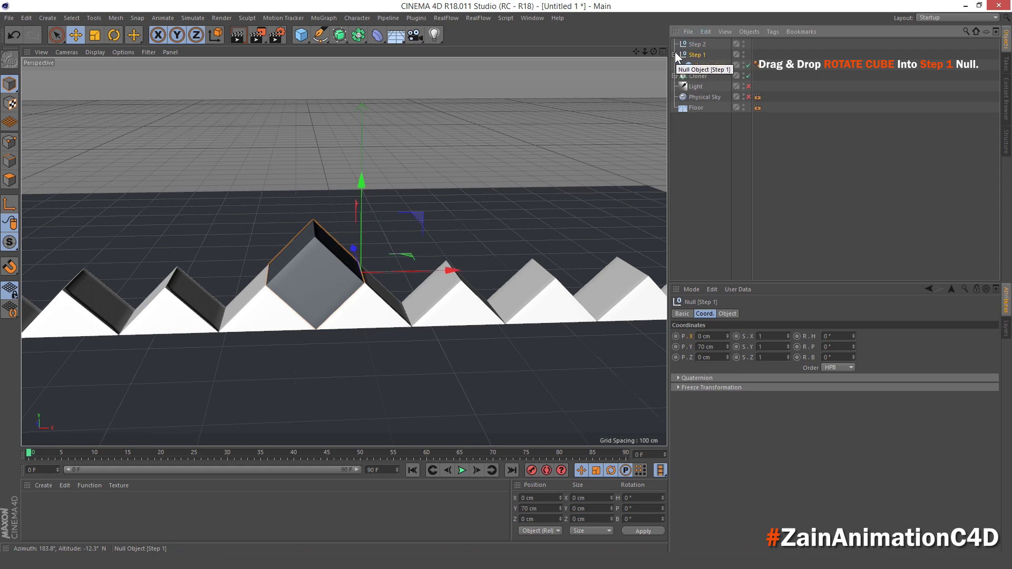
pyautogui.click(674, 54)
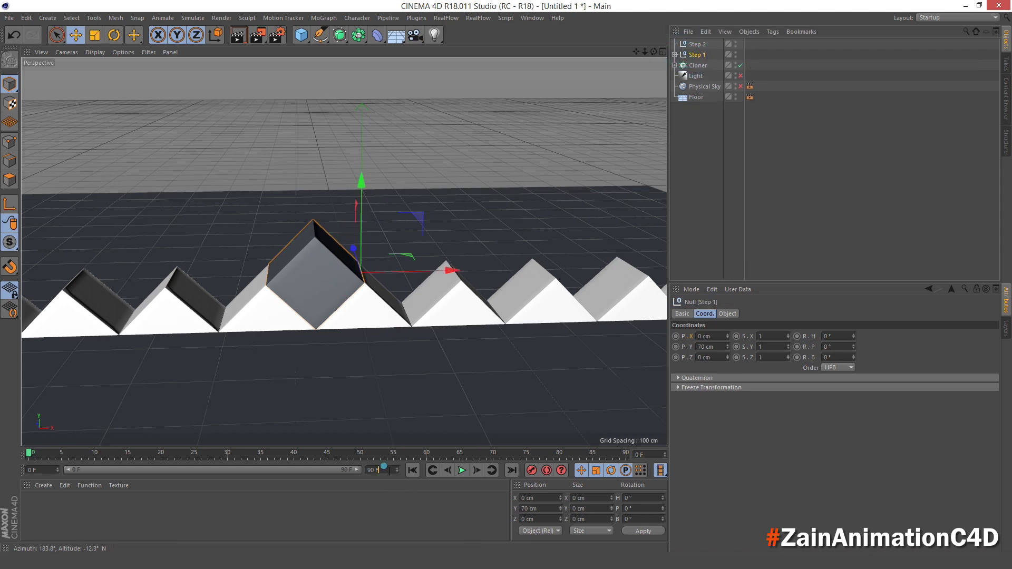
# Step: Set the timeline's end to frame 60 and keyframe Step 1's bank rotation (R.B) at 0° on frame 0
pyautogui.write('60')
pyautogui.press('Return')
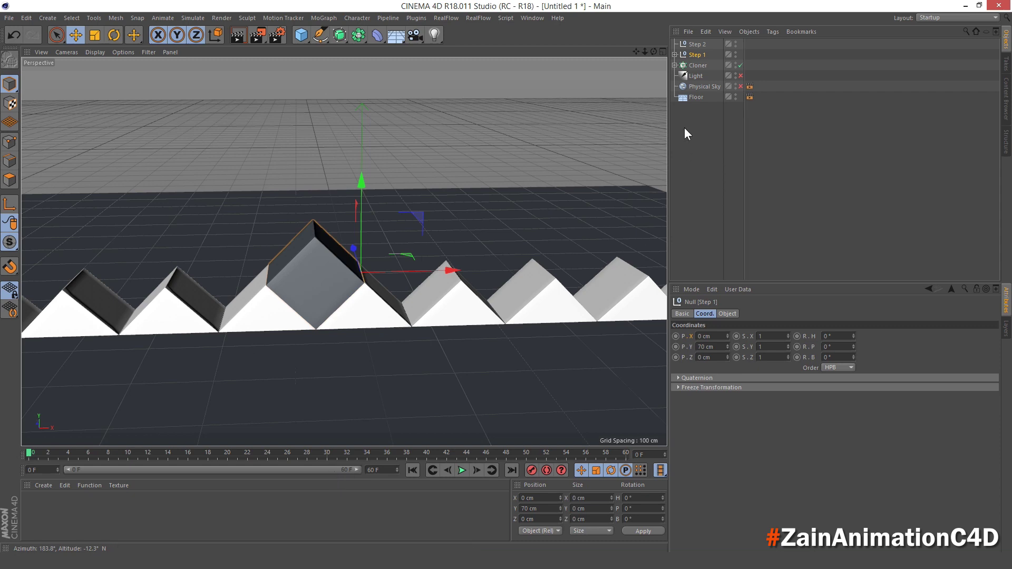
pyautogui.keyDown('ctrl'); pyautogui.click(798, 357); pyautogui.keyUp('ctrl')
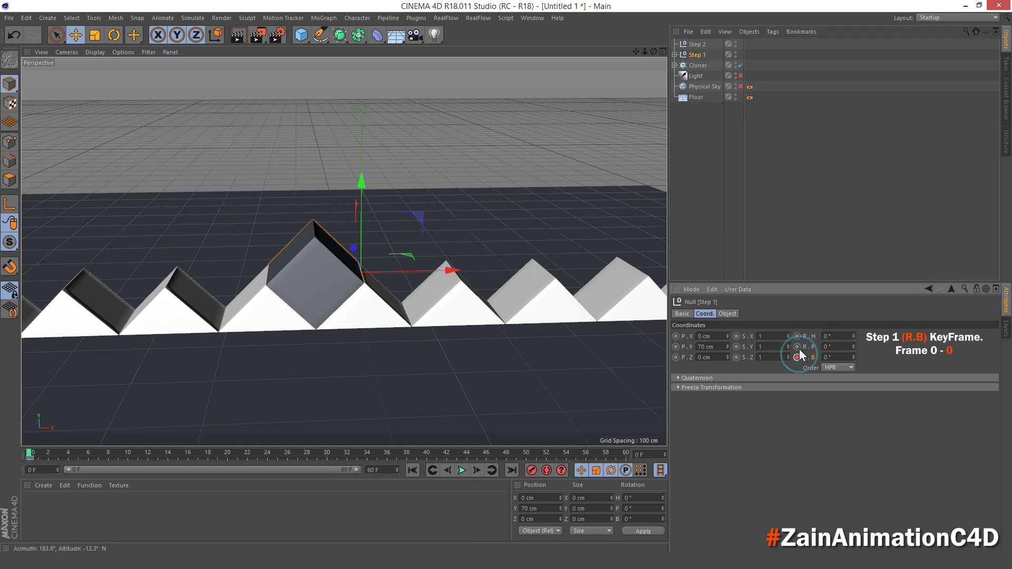
# Step: Keyframe Step 1's bank rotation (R.B) at 180° on frame 30
pyautogui.click(35, 454)
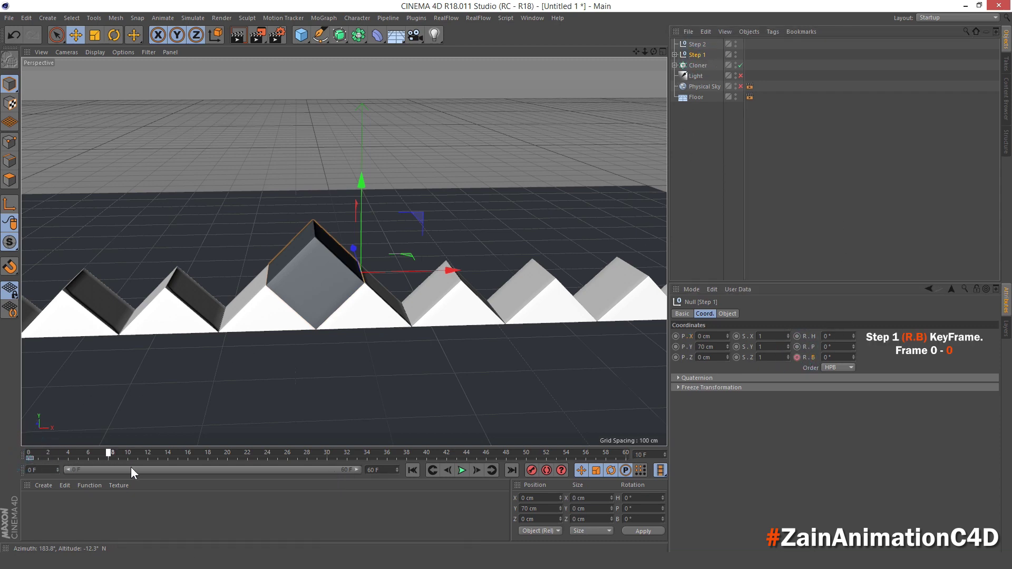
pyautogui.moveTo(314, 488); pyautogui.dragTo(329, 494)
pyautogui.moveTo(836, 357); pyautogui.dragTo(786, 363)
pyautogui.write('180')
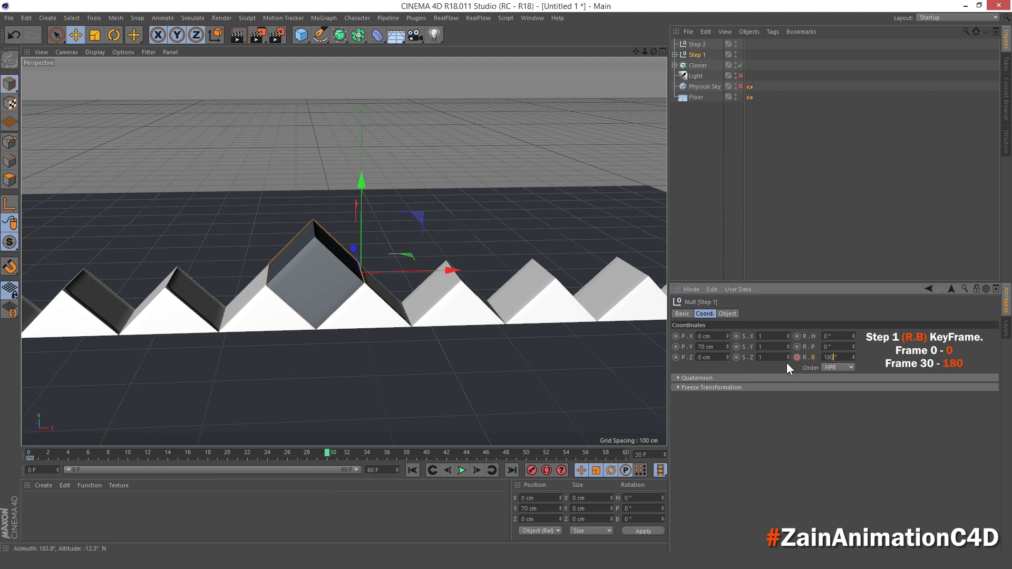
pyautogui.press('Return')
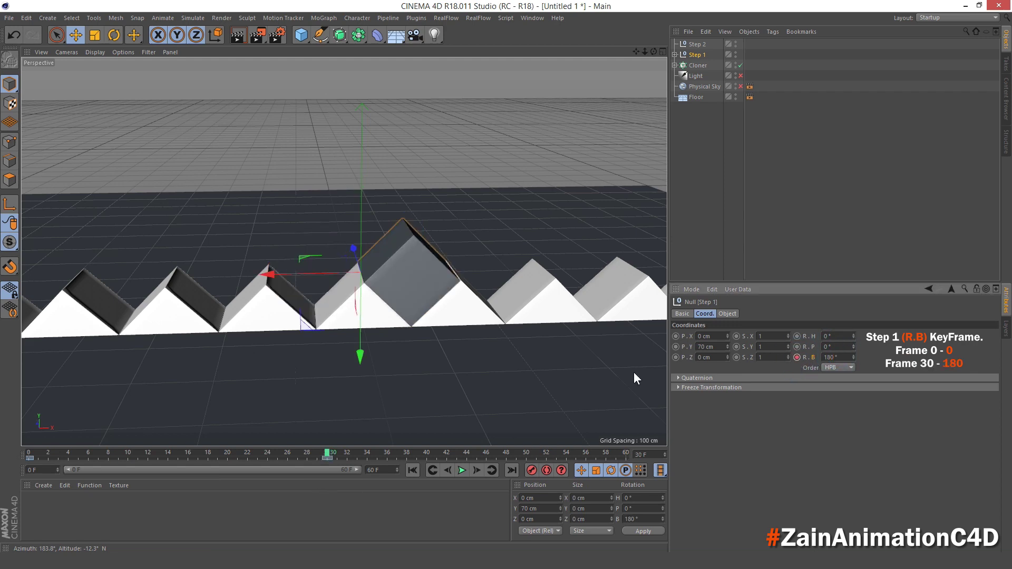
pyautogui.click(698, 122)
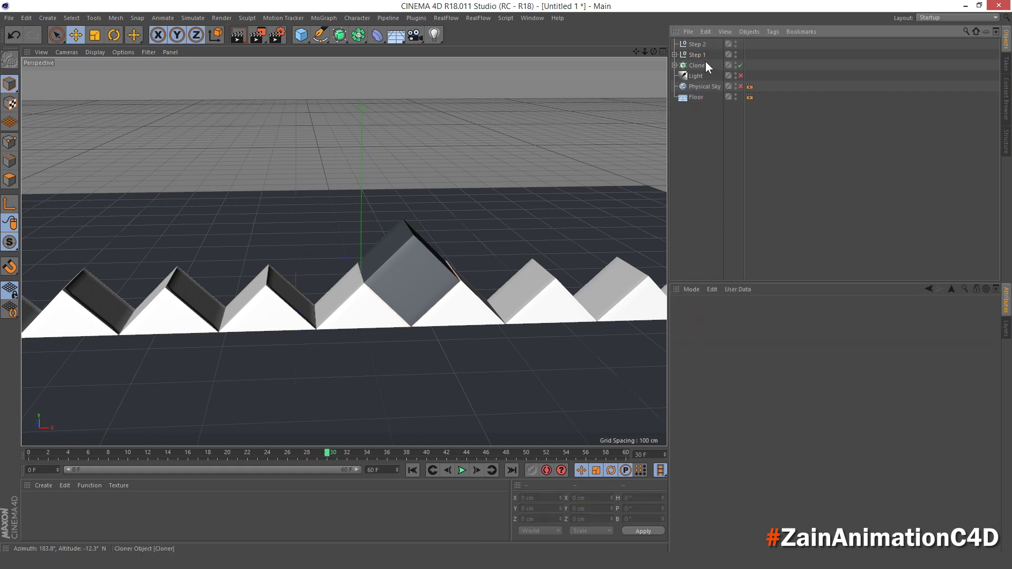
# Step: Make the Step 1 null a child of the Step 2 null, select Step 2 and collapse its hierarchy
pyautogui.moveTo(696, 56); pyautogui.dragTo(699, 43)
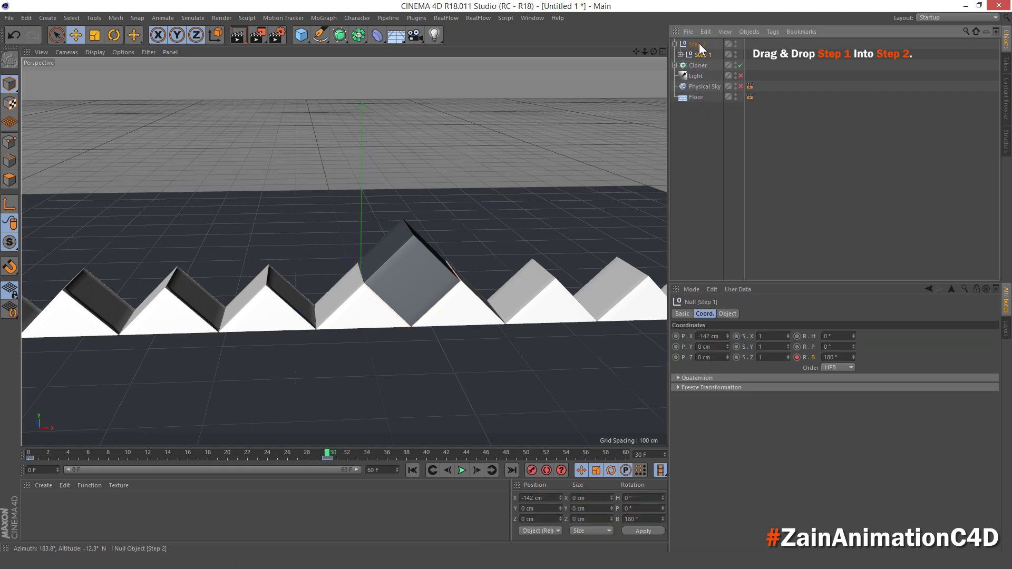
pyautogui.click(679, 43)
pyautogui.click(674, 44)
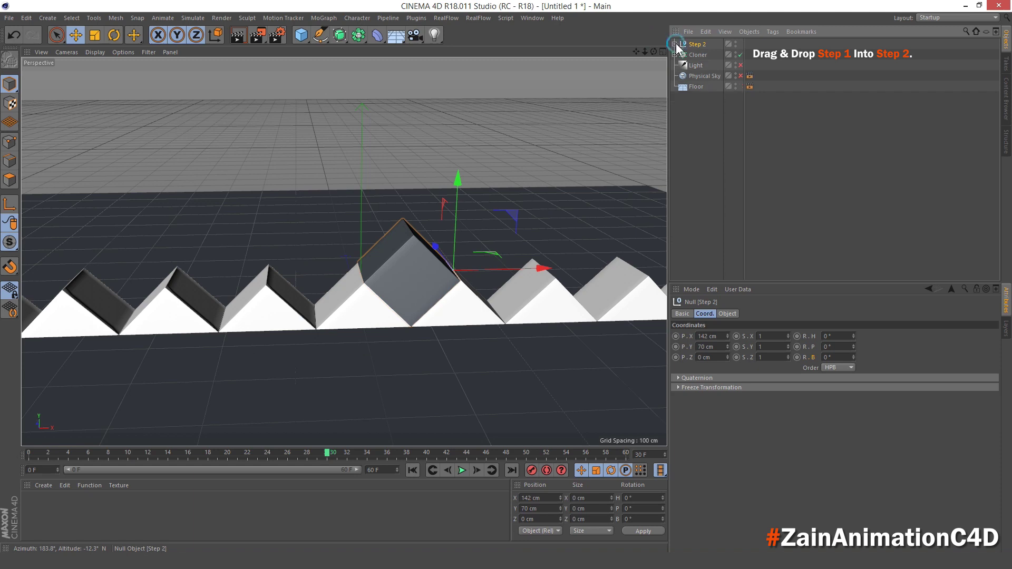
# Step: Keyframe Step 2's bank rotation (R.B) at 0° on frame 30 and 180° on frame 60
pyautogui.click(797, 357)
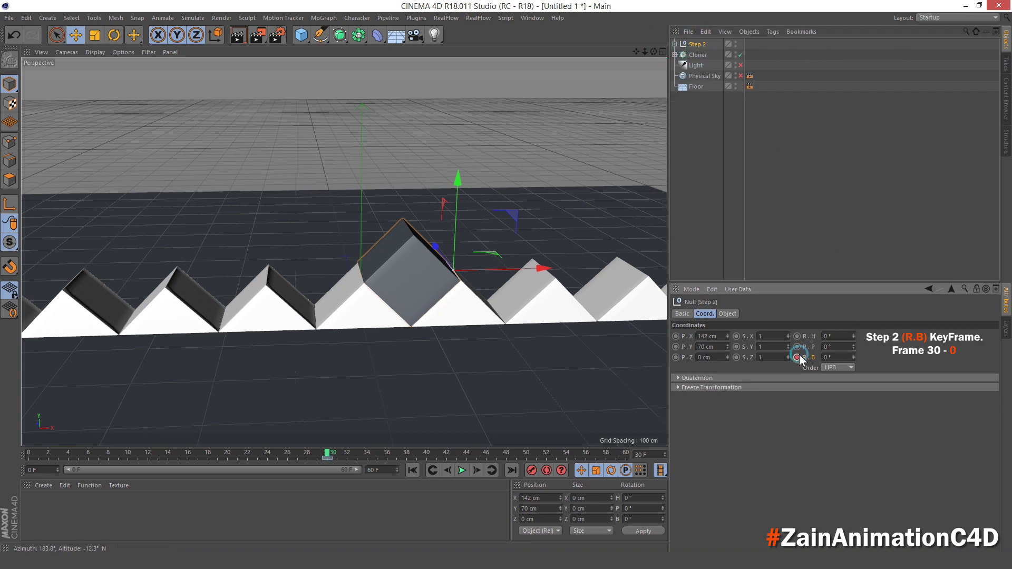
pyautogui.moveTo(327, 452); pyautogui.dragTo(338, 457)
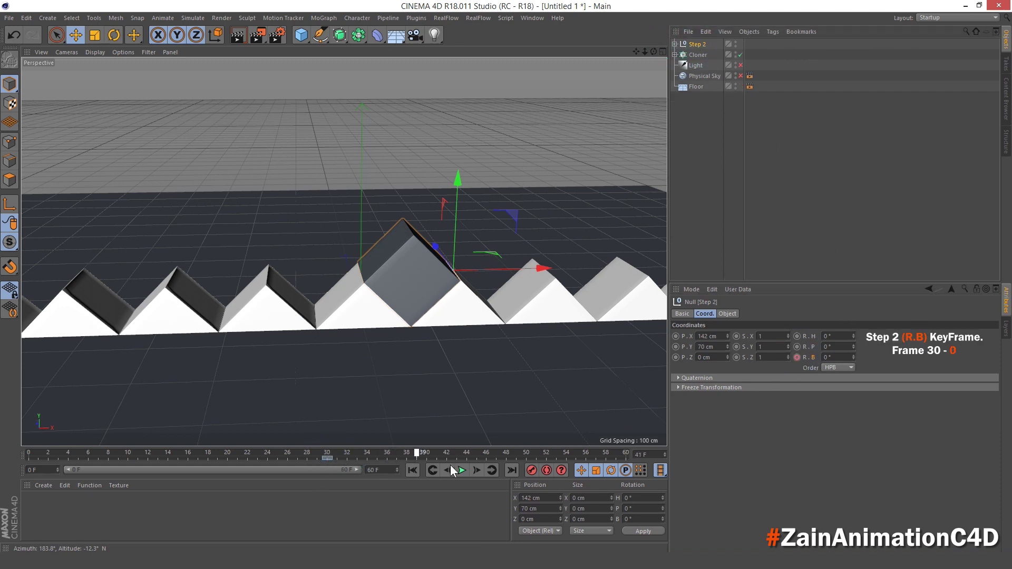
pyautogui.moveTo(450, 464); pyautogui.dragTo(651, 465)
pyautogui.moveTo(831, 357); pyautogui.dragTo(794, 360)
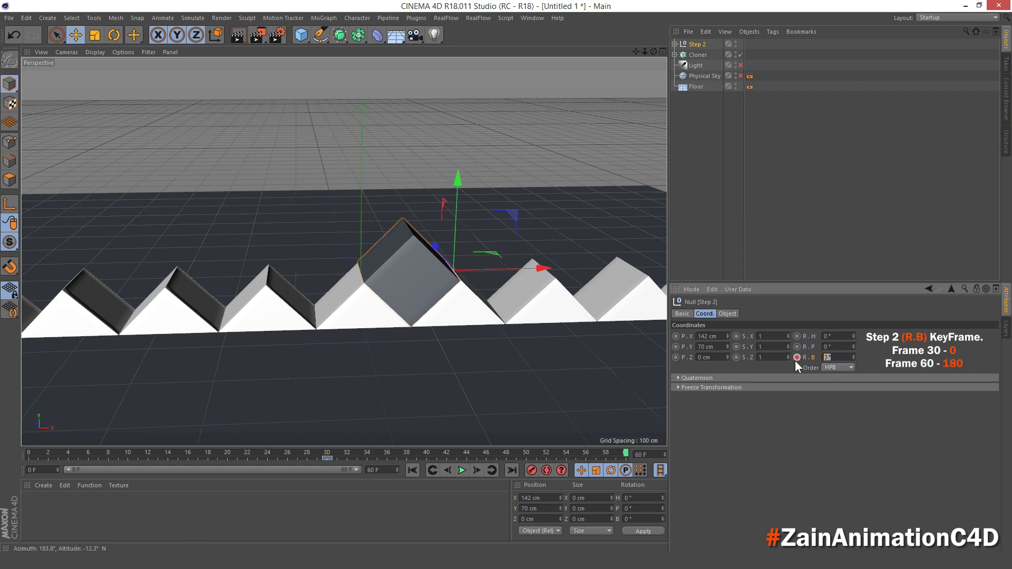
pyautogui.write('180')
pyautogui.press('Return')
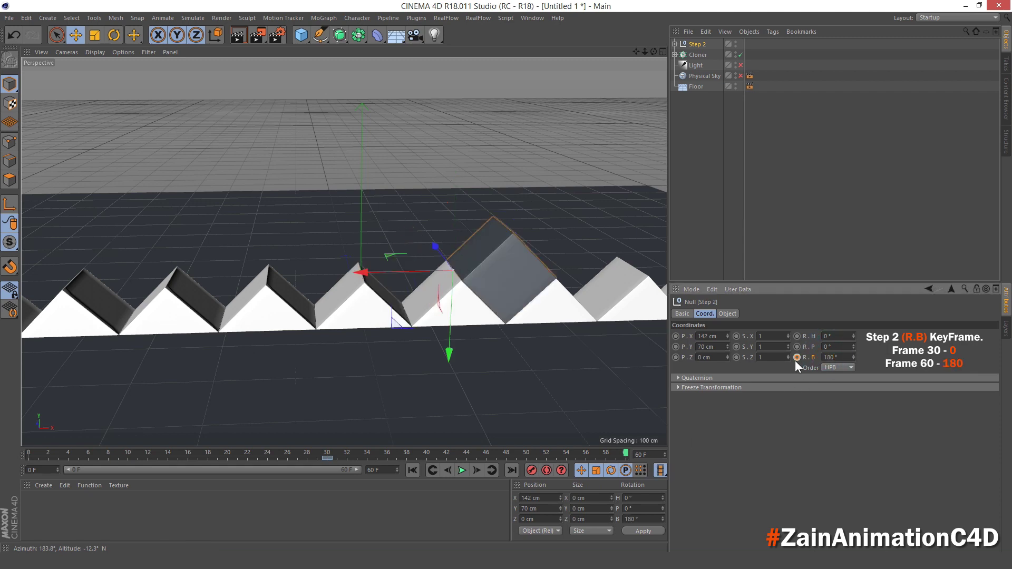
# Step: Play the rolling animation from the start, stop it and return to frame 0
pyautogui.click(412, 470)
pyautogui.click(461, 470)
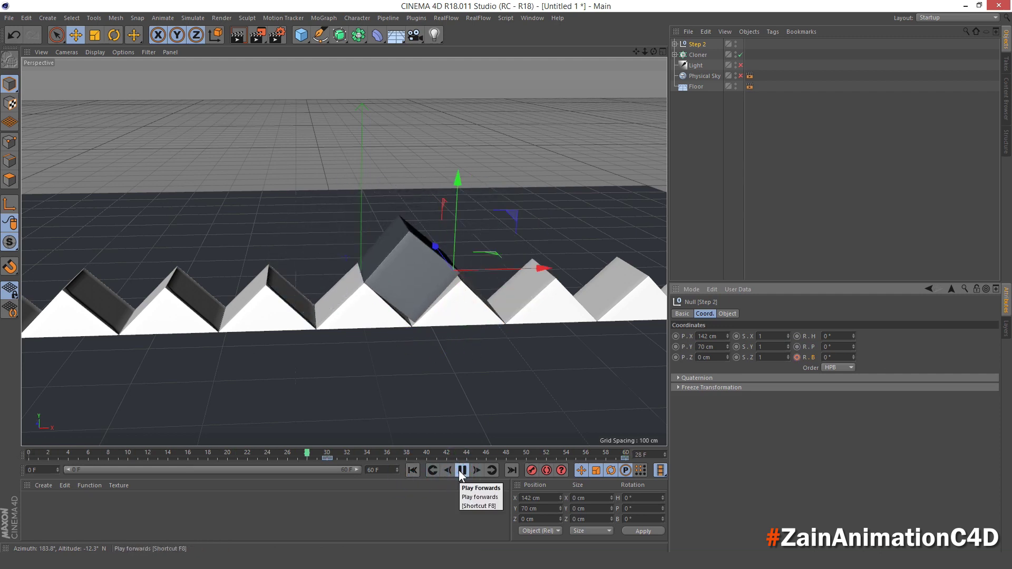
pyautogui.click(462, 470)
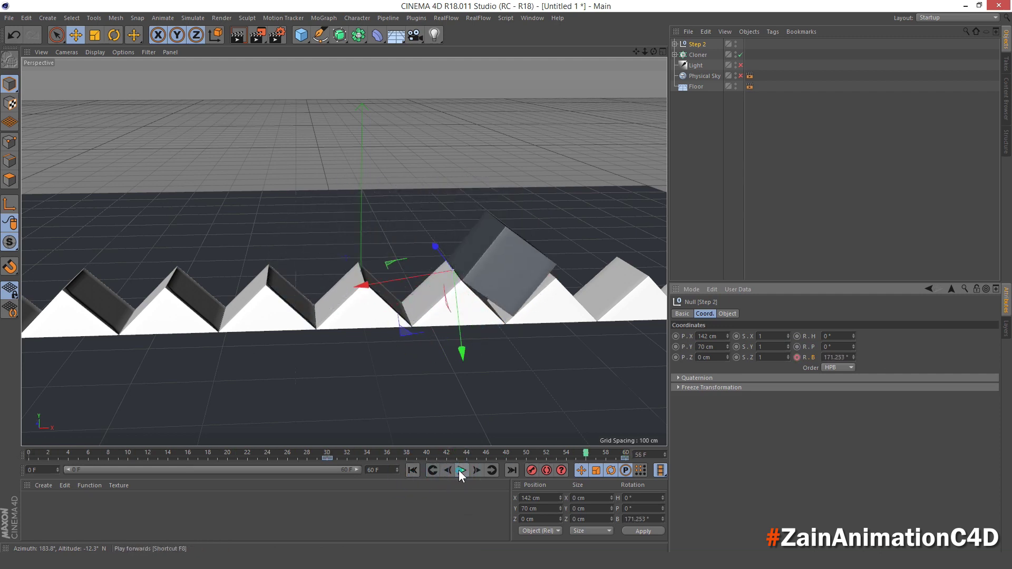
pyautogui.click(414, 469)
# Step: Add a Plane primitive to the scene and rename it Plane BG
pyautogui.moveTo(322, 324)
pyautogui.keyDown('alt'); pyautogui.mouseDown()
pyautogui.moveTo(350, 327)
pyautogui.moveTo(325, 306)
pyautogui.mouseUp(); pyautogui.keyUp('alt')
pyautogui.keyDown('alt'); pyautogui.moveTo(325, 306); pyautogui.dragTo(309, 312, button='middle'); pyautogui.keyUp('alt')
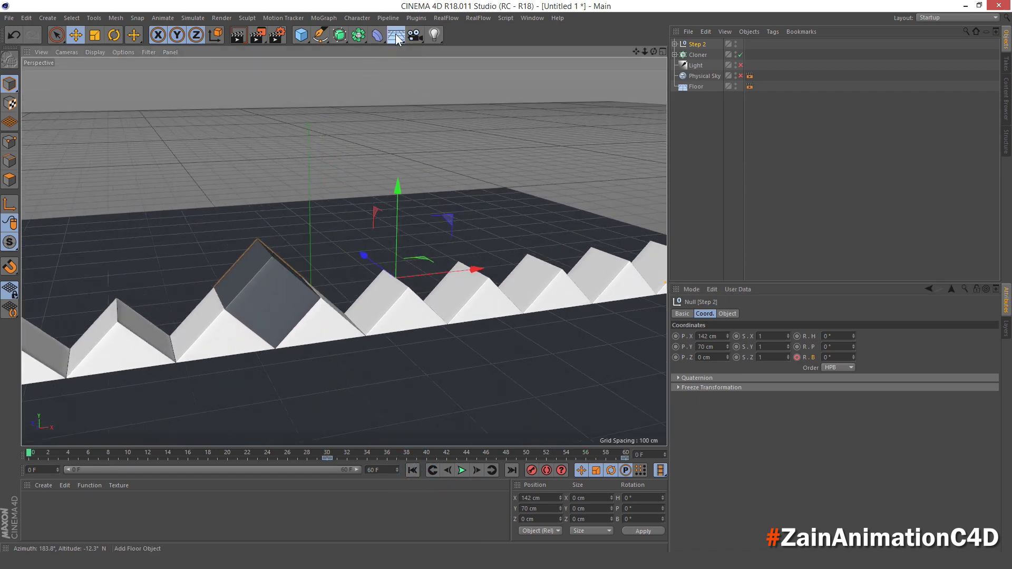
pyautogui.click(395, 35)
pyautogui.click(300, 35)
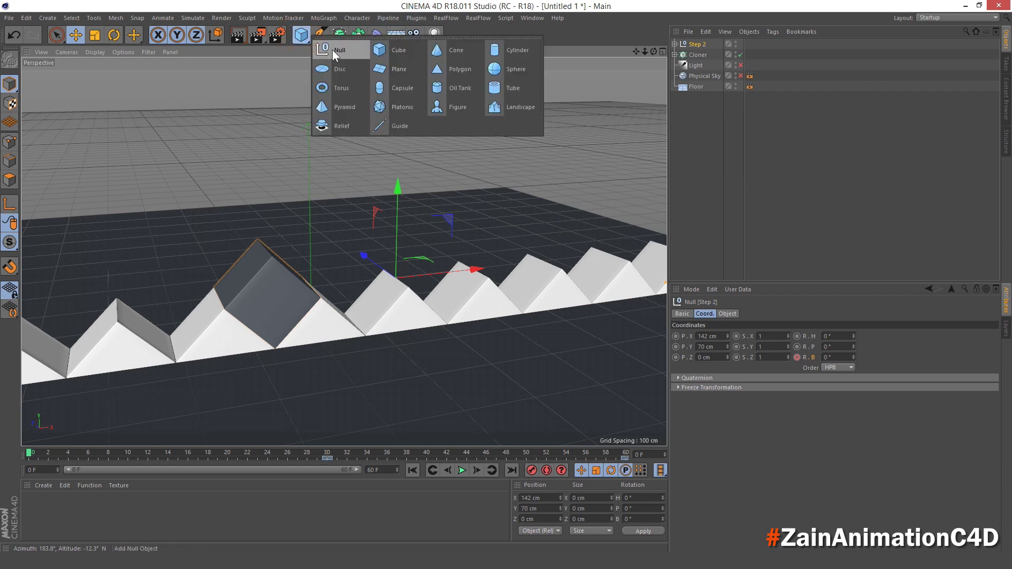
pyautogui.click(399, 70)
pyautogui.doubleClick(697, 45)
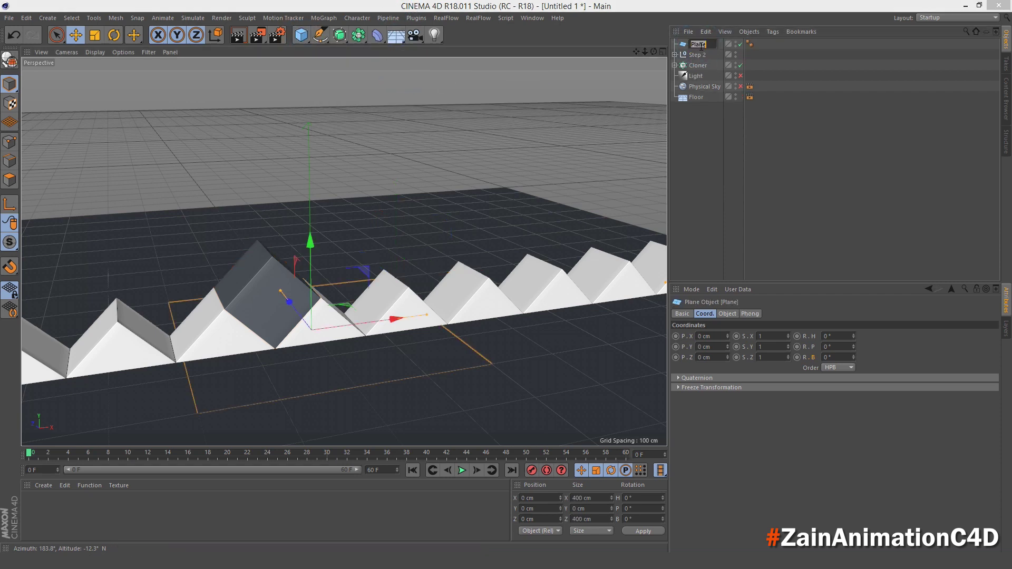
pyautogui.click(705, 45)
pyautogui.write('BG')
pyautogui.press('Return')
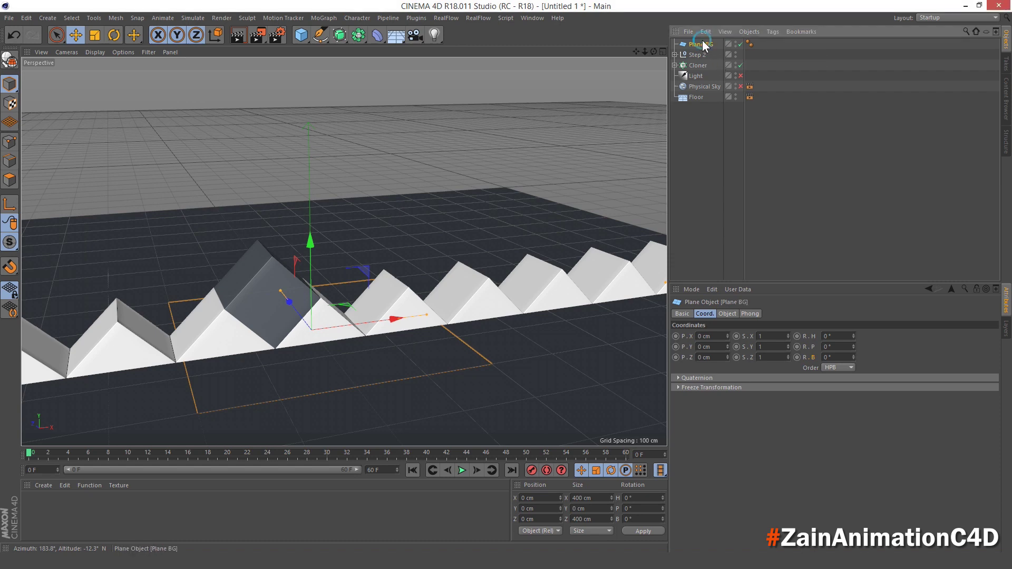
# Step: Set Plane BG's width to 2000 cm and height to 500 cm
pyautogui.click(728, 313)
pyautogui.click(743, 336)
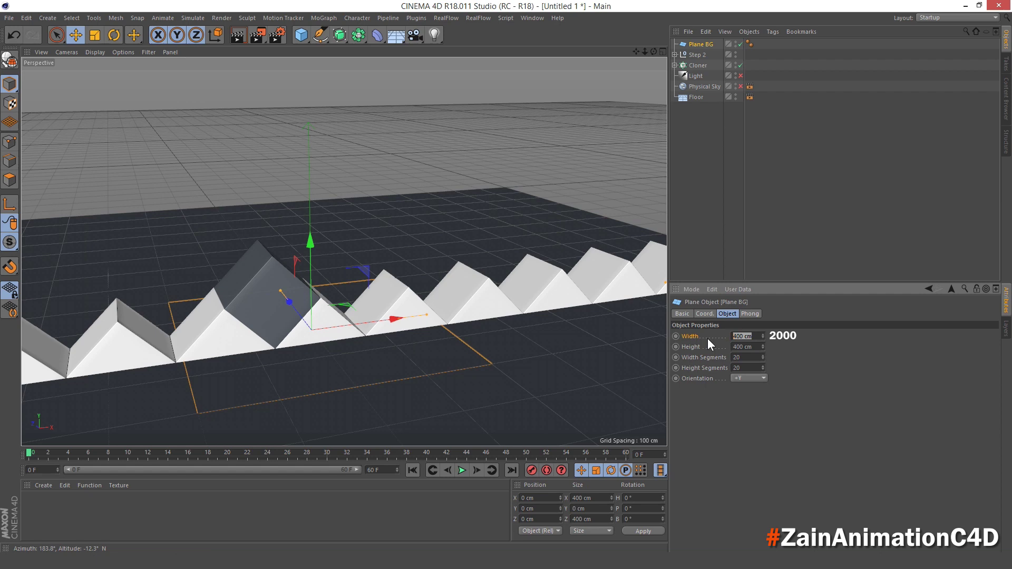
pyautogui.write('2000')
pyautogui.press('Return')
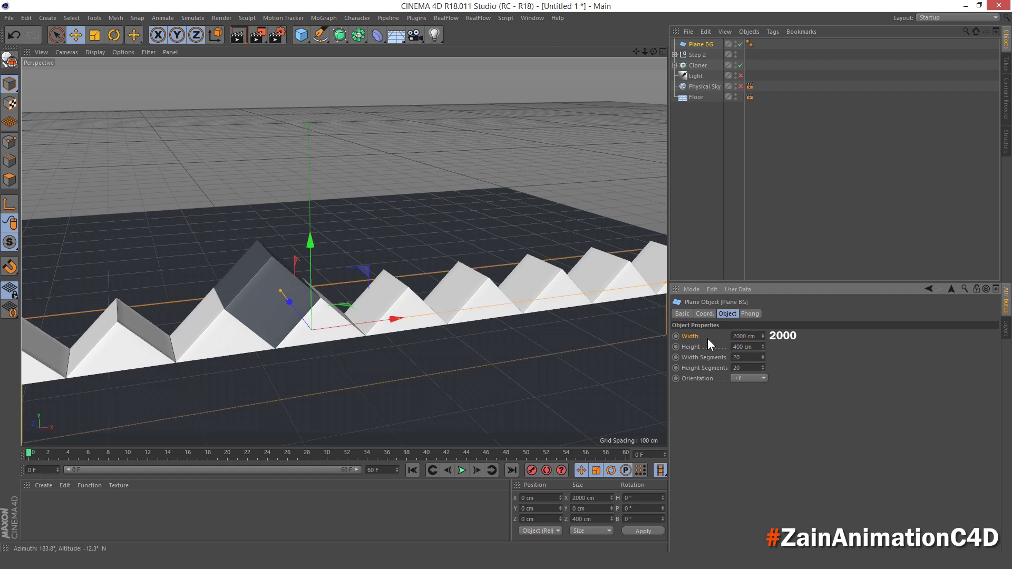
pyautogui.press('Tab')
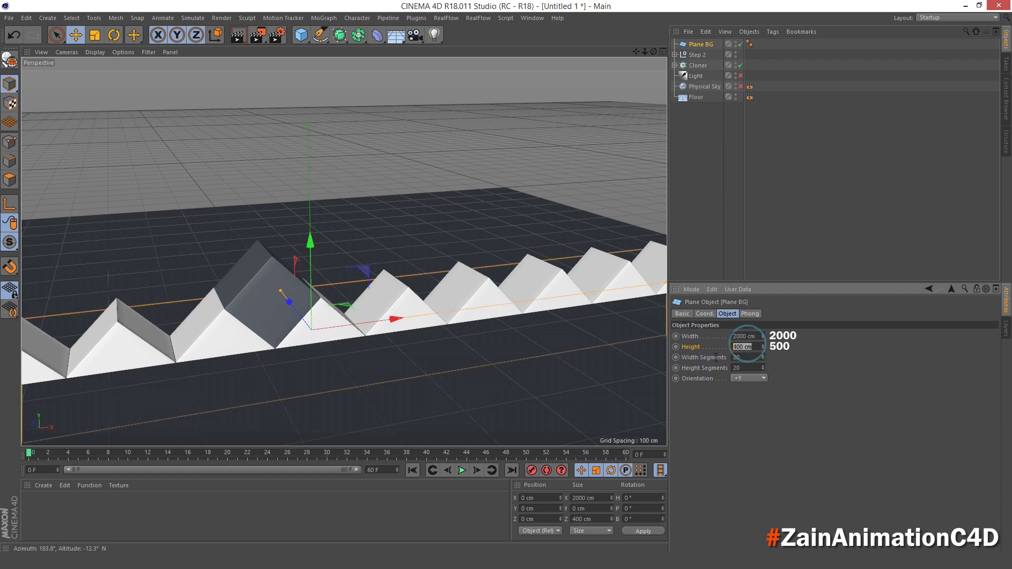
pyautogui.write('500')
pyautogui.press('Return')
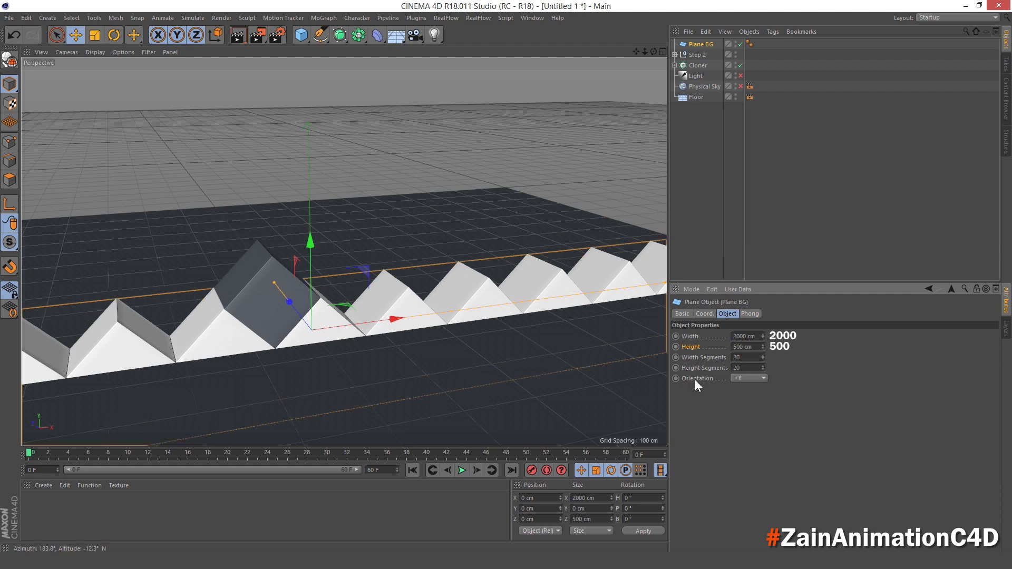
# Step: Orient Plane BG upright along the Z axis, set its Z position to 50 cm and deselect it
pyautogui.click(732, 377)
pyautogui.click(741, 438)
pyautogui.click(704, 314)
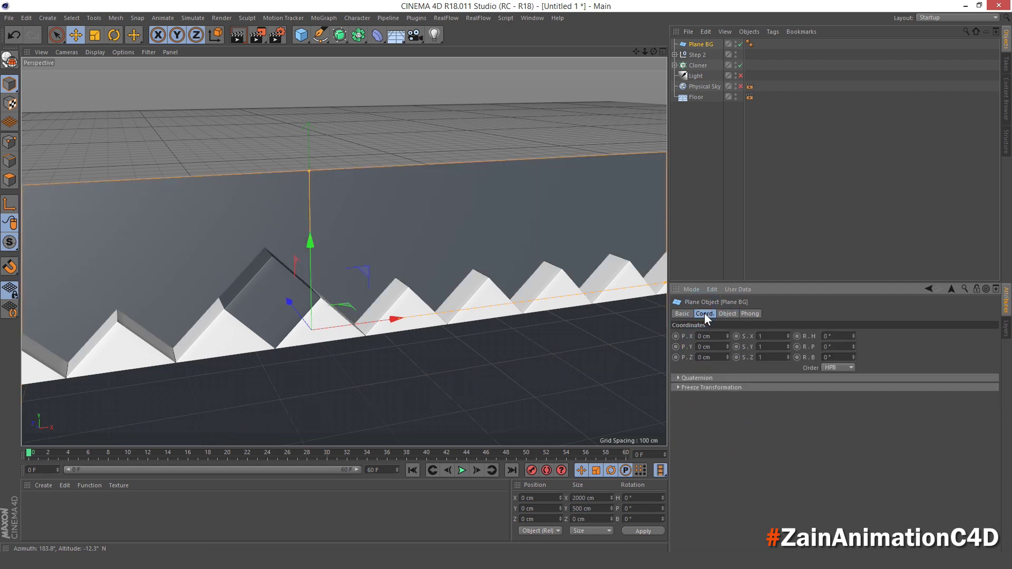
pyautogui.doubleClick(700, 357)
pyautogui.write('50')
pyautogui.press('Return')
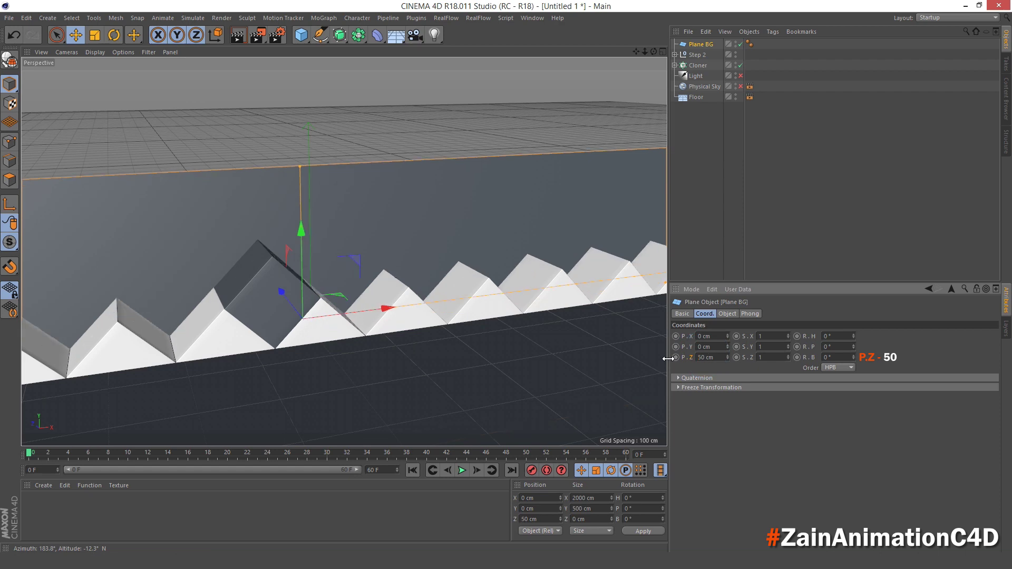
pyautogui.click(696, 177)
# Step: Add a Cube primitive to the scene and rename it Plane Cube
pyautogui.keyDown('alt'); pyautogui.moveTo(334, 258); pyautogui.dragTo(302, 285); pyautogui.keyUp('alt')
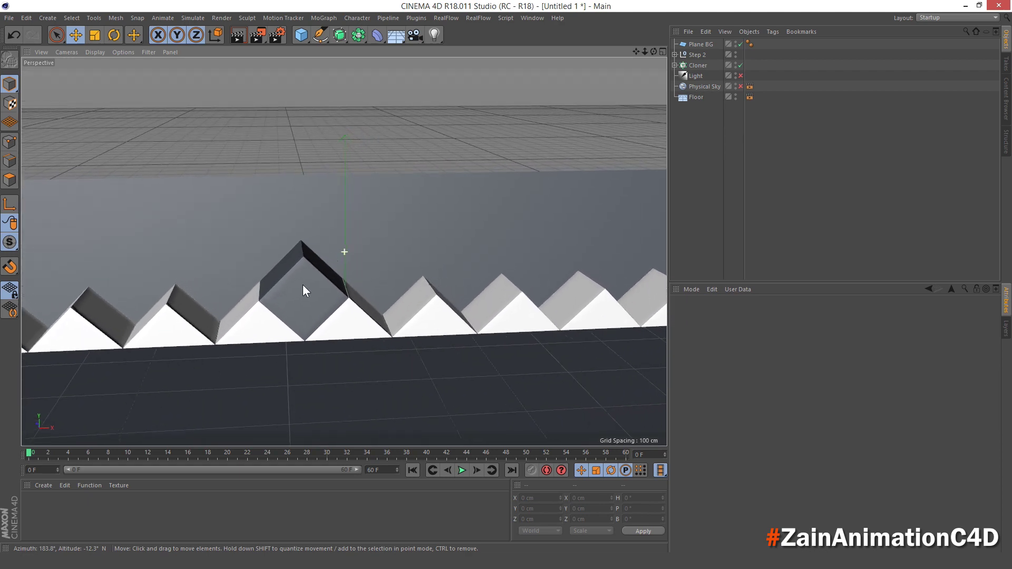
pyautogui.click(298, 37)
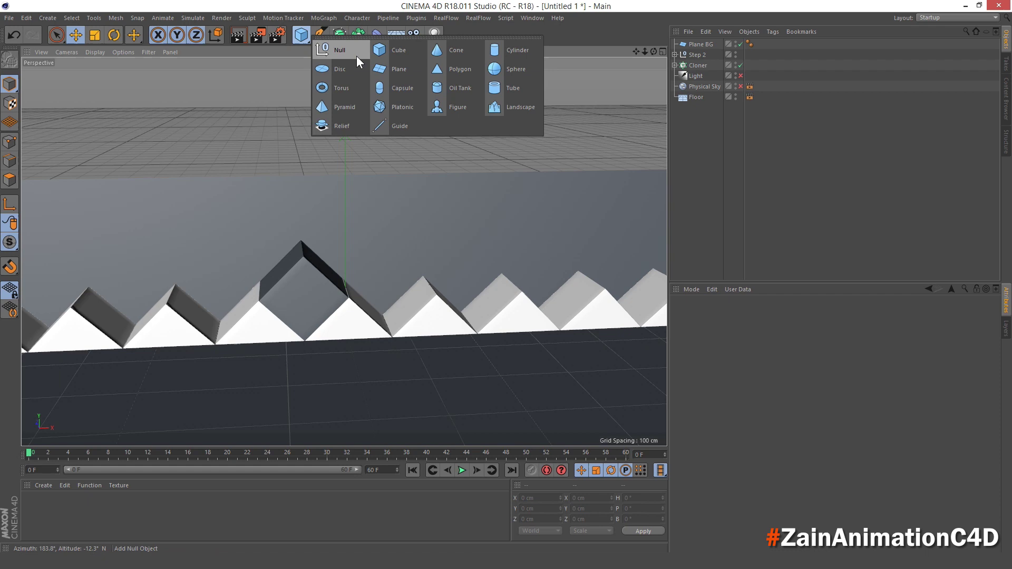
pyautogui.click(402, 48)
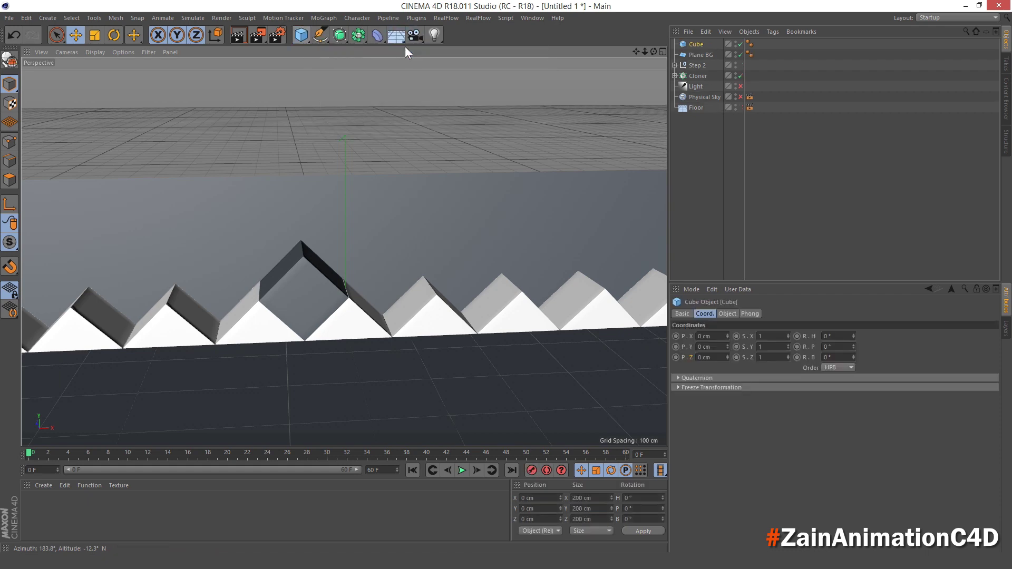
pyautogui.doubleClick(699, 44)
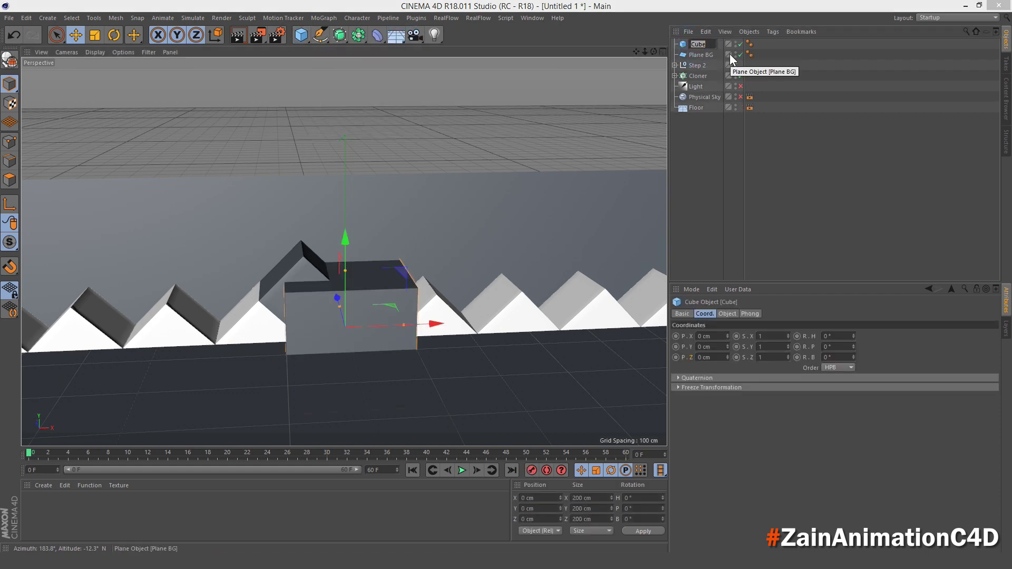
pyautogui.write('F')
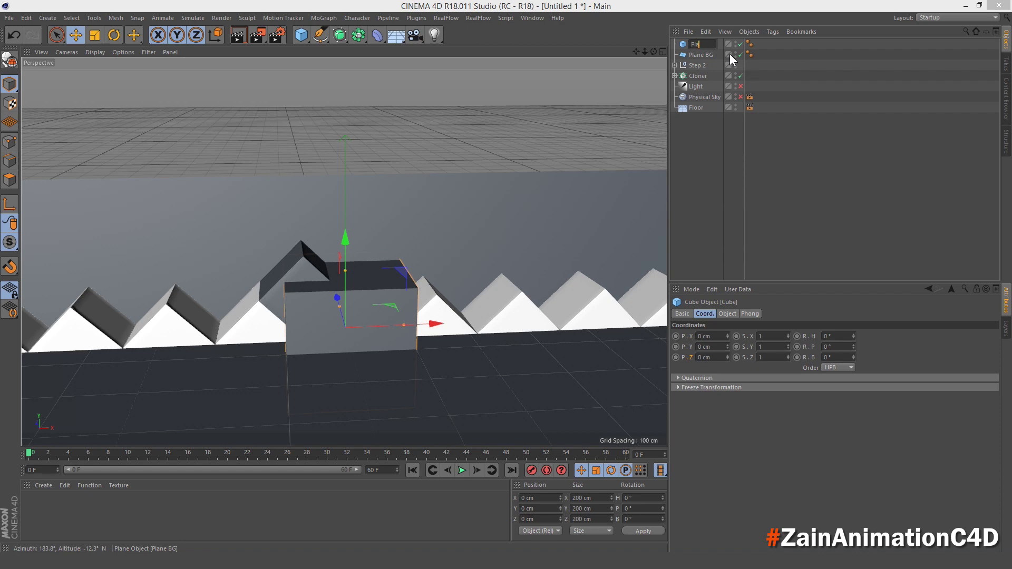
pyautogui.write('lane Cube')
pyautogui.press('Return')
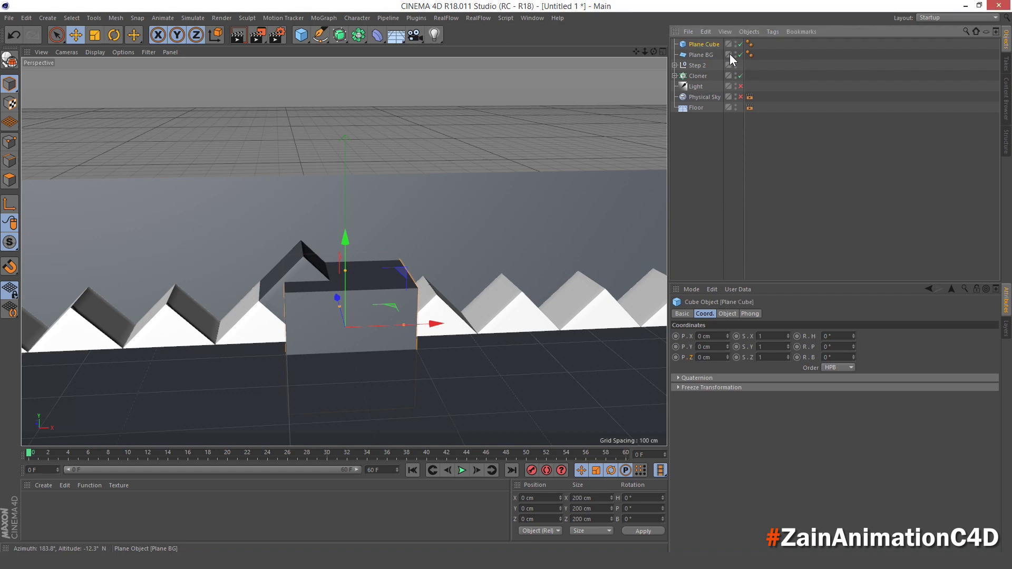
# Step: Set Plane Cube's size to 2000 cm in X, 2 cm in Y and 110 cm in Z
pyautogui.click(727, 314)
pyautogui.doubleClick(715, 336)
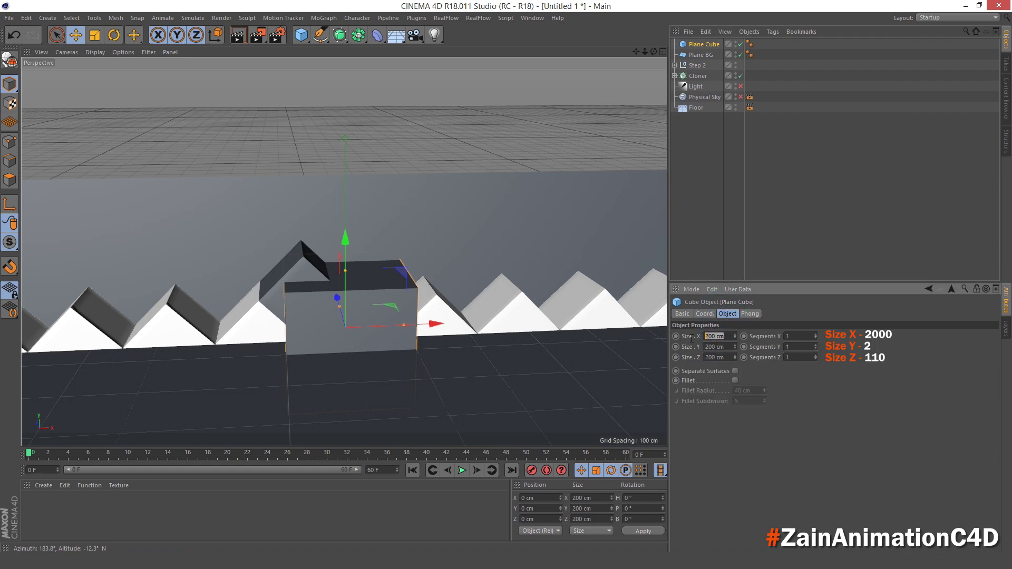
pyautogui.write('2000')
pyautogui.press('Tab')
pyautogui.write('2')
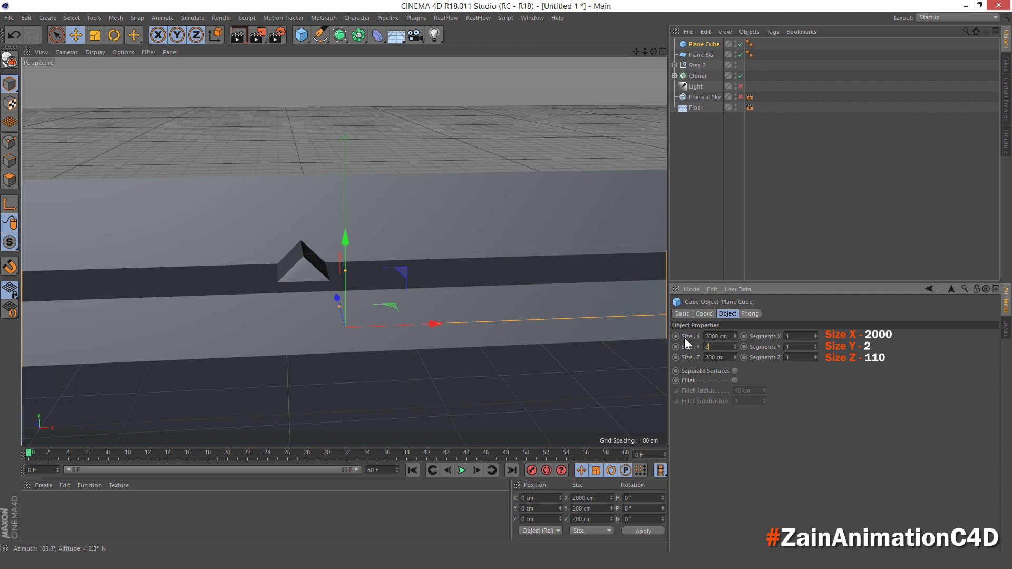
pyautogui.press('Tab')
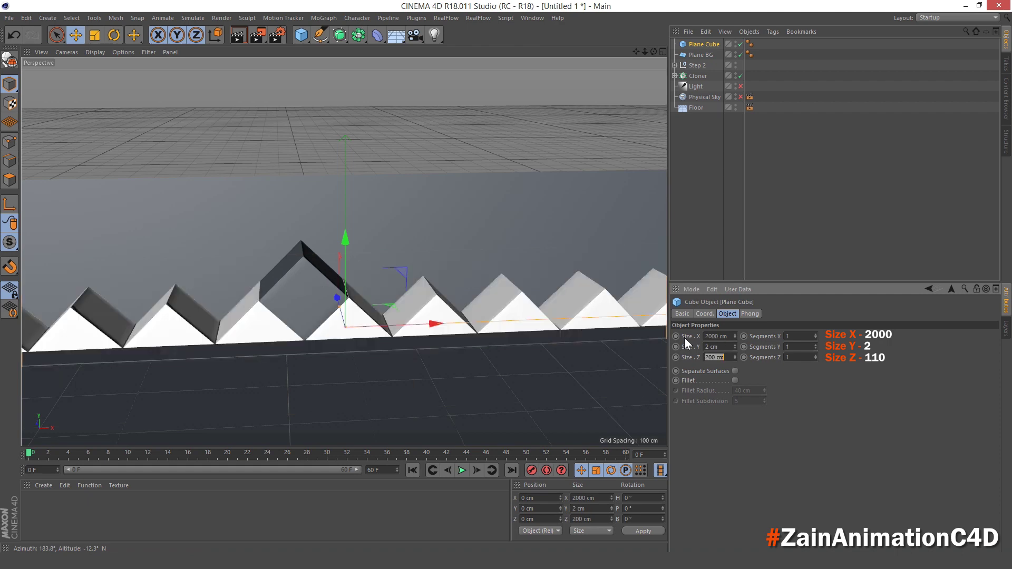
pyautogui.write('110')
pyautogui.press('Return')
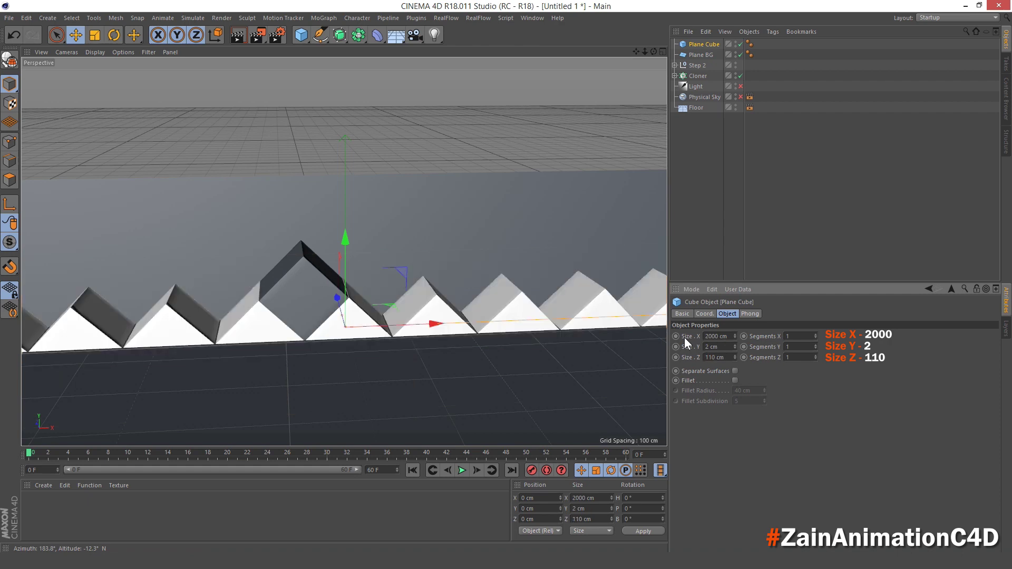
# Step: Add a camera facing the cube row from the front and make it the active view
pyautogui.keyDown('alt'); pyautogui.moveTo(274, 313); pyautogui.dragTo(293, 283); pyautogui.keyUp('alt')
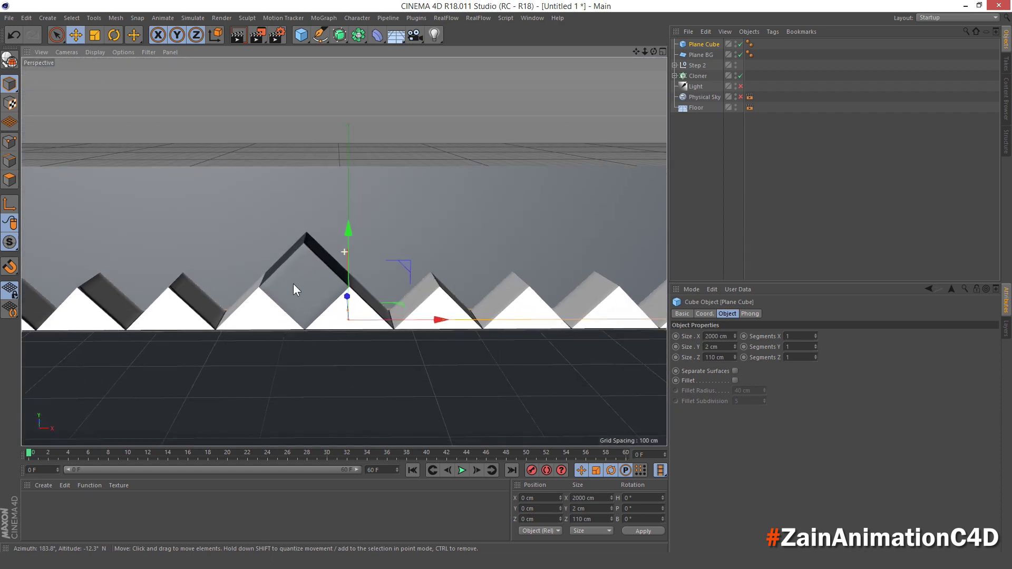
pyautogui.keyDown('alt'); pyautogui.moveTo(293, 283); pyautogui.dragTo(294, 277, button='middle'); pyautogui.keyUp('alt')
pyautogui.scroll(-1, 301, 303)
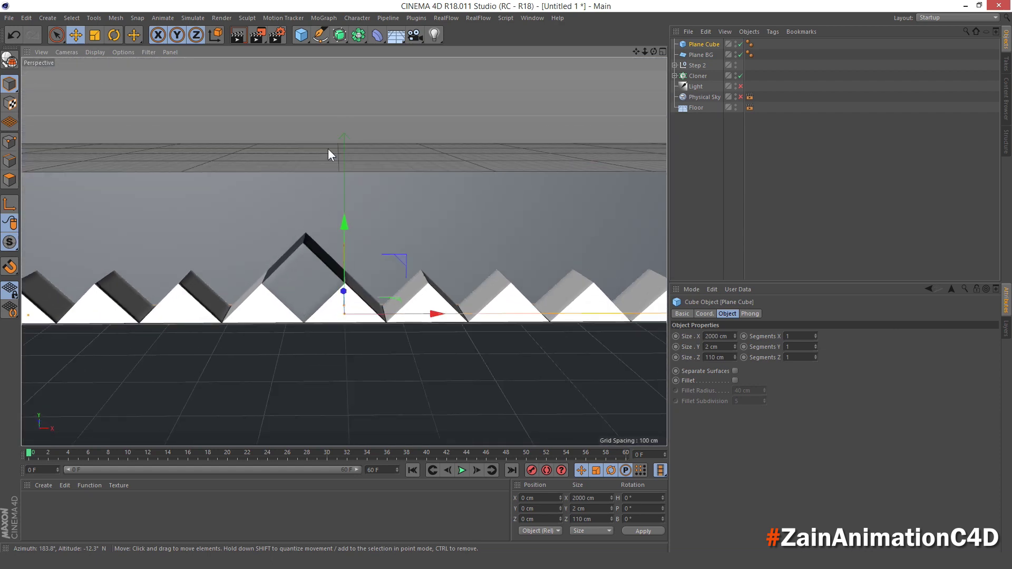
pyautogui.click(417, 40)
pyautogui.click(451, 55)
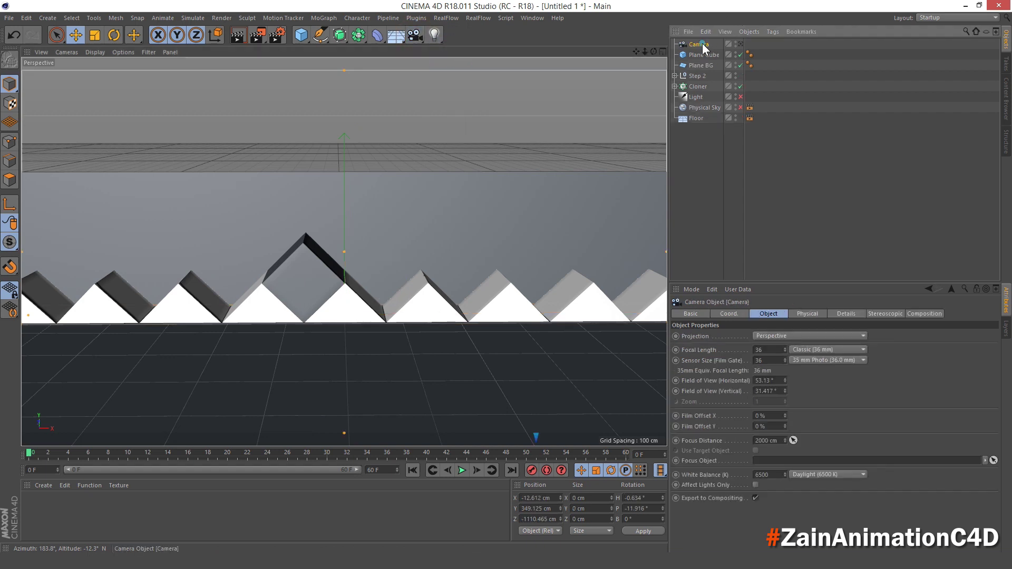
# Step: Set the camera's heading rotation (R.H) to 0° and pitch rotation (R.P) to -11°
pyautogui.click(729, 313)
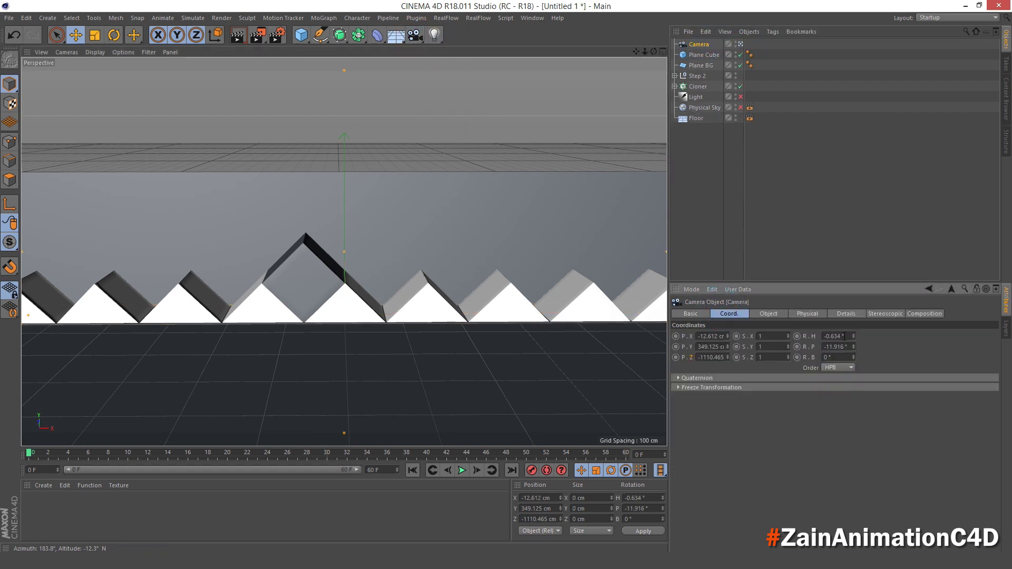
pyautogui.doubleClick(844, 336)
pyautogui.write('0')
pyautogui.press('Tab')
pyautogui.write('-')
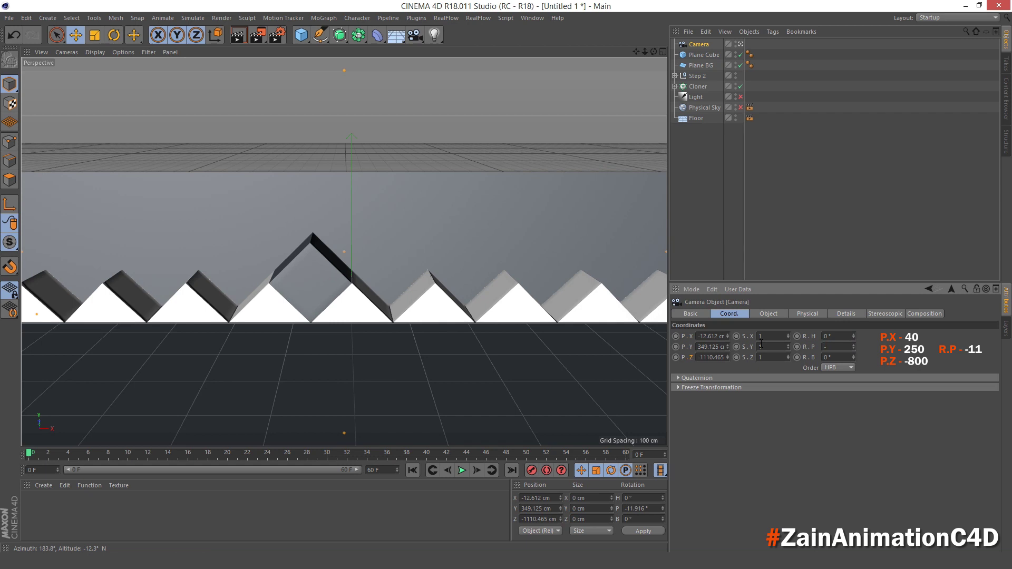
pyautogui.write('11')
pyautogui.press('Return')
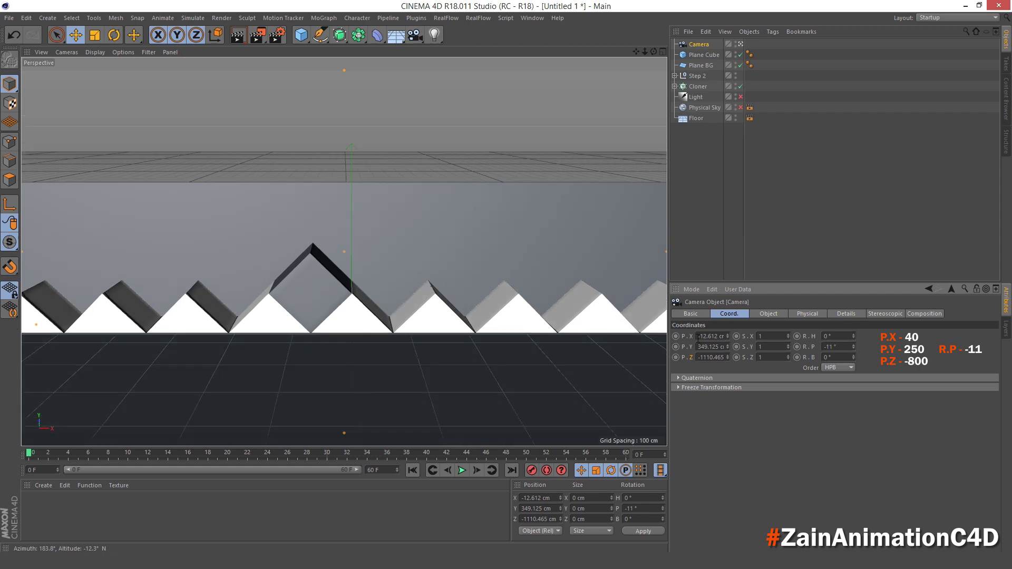
# Step: Set the camera's position to 40 cm in X, 250 cm in Y and -800 cm in Z
pyautogui.doubleClick(698, 337)
pyautogui.write('40')
pyautogui.press('Return')
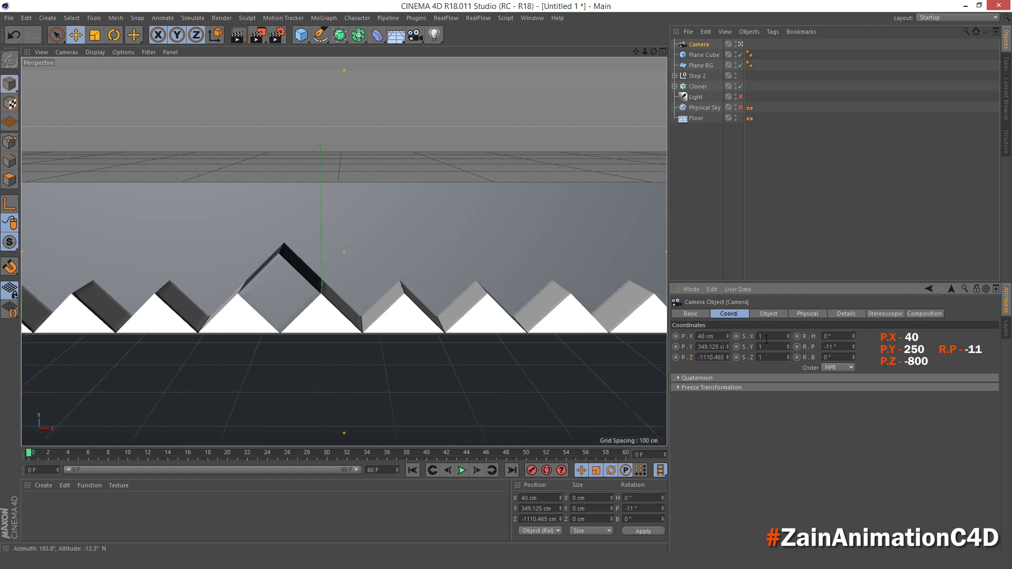
pyautogui.doubleClick(698, 347)
pyautogui.write('250')
pyautogui.press('Return')
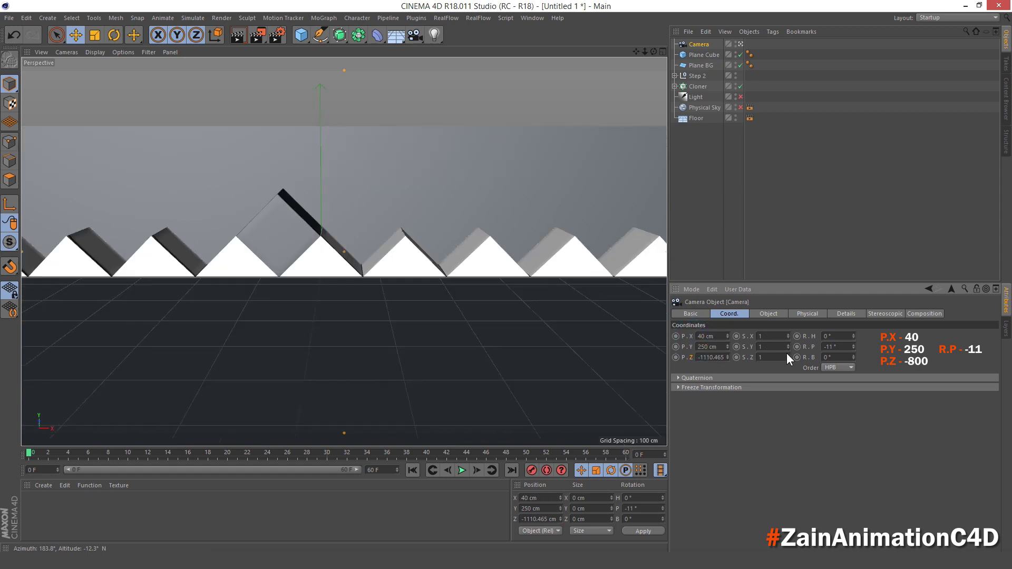
pyautogui.doubleClick(704, 358)
pyautogui.press('BackSpace')
pyautogui.write('-800')
pyautogui.press('Return')
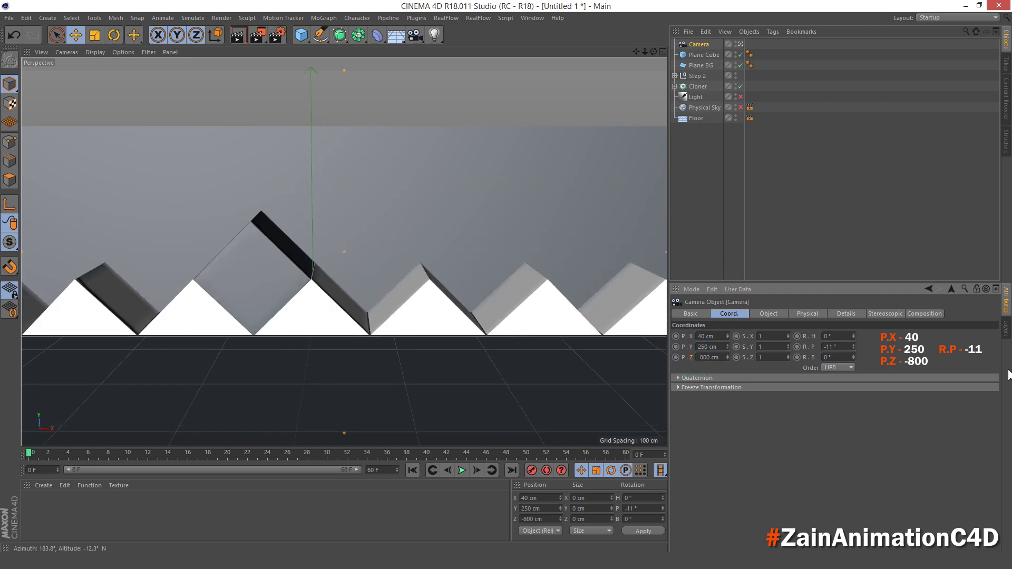
# Step: Play back the rolling cube animation through the camera and return to the first frame
pyautogui.click(462, 471)
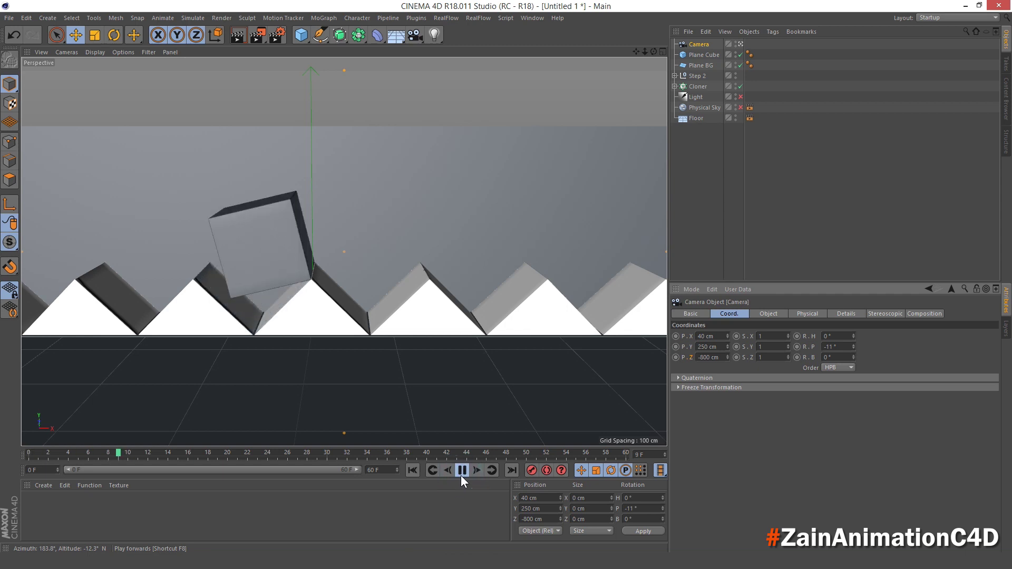
pyautogui.click(462, 471)
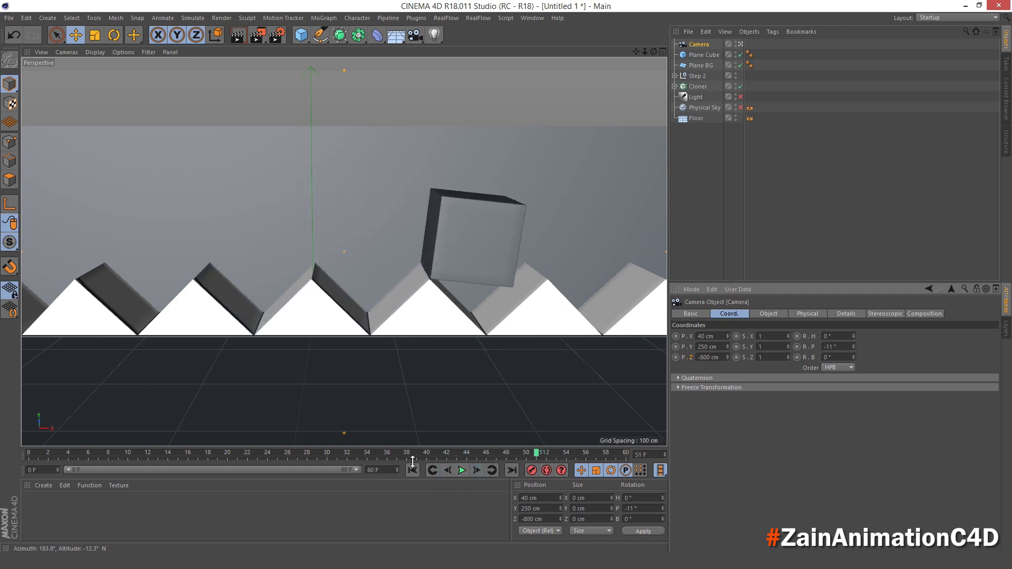
pyautogui.click(412, 470)
# Step: Raise Plane BG by setting its Y position (P.Y) to 200 cm
pyautogui.click(701, 65)
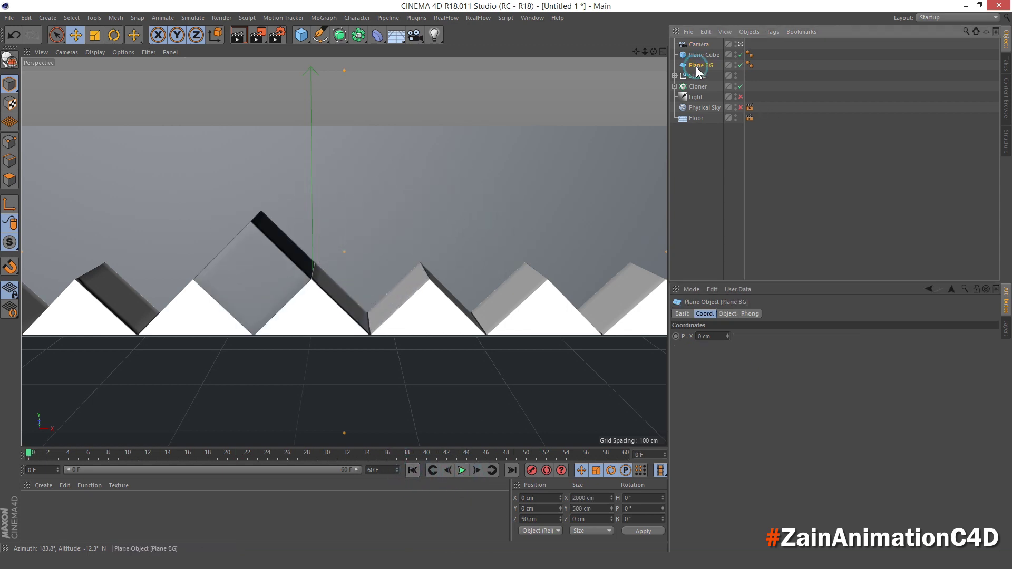
pyautogui.doubleClick(705, 347)
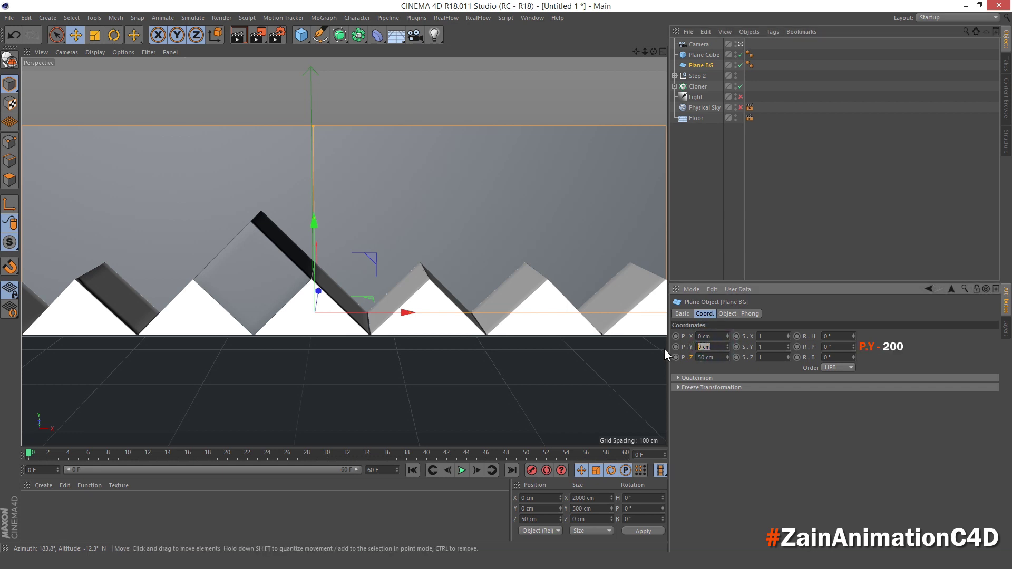
pyautogui.write('70')
pyautogui.press('Return')
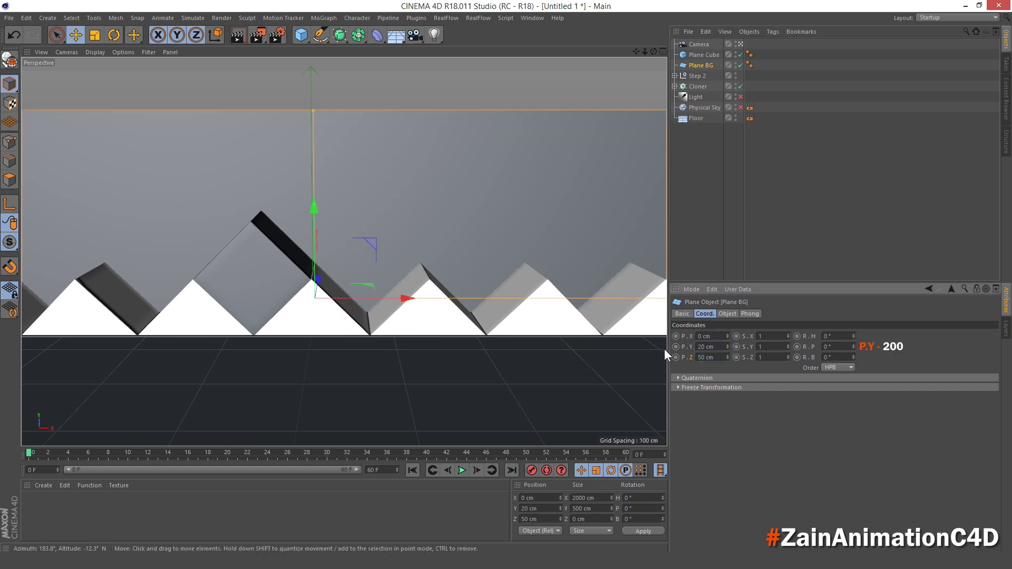
pyautogui.hotkey('shift', 'Up')
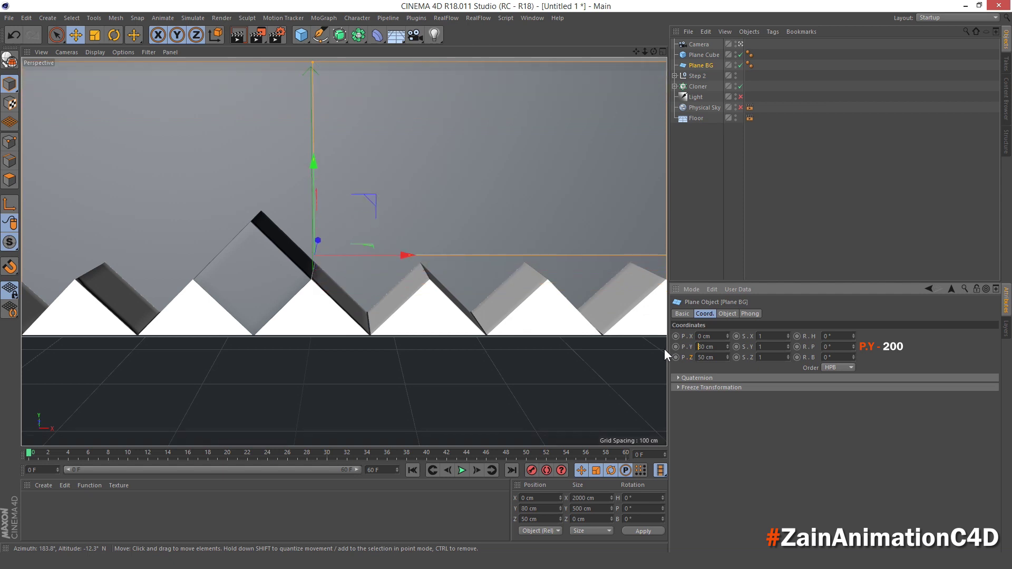
pyautogui.hotkey('shift', 'Up')
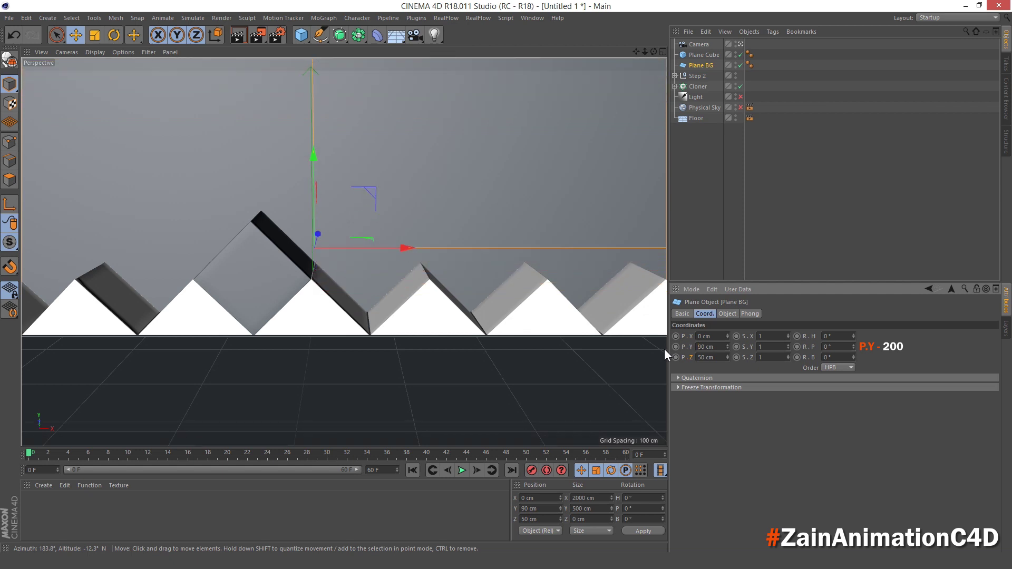
pyautogui.hotkey('shift', 'Up')
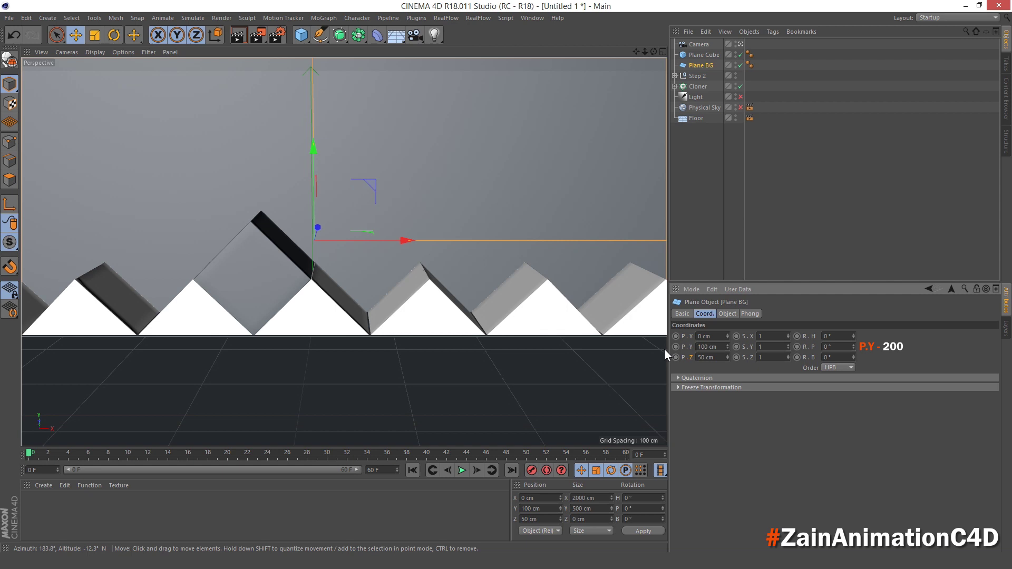
pyautogui.hotkey('shift', 'Up')
pyautogui.hotkey('shift', 'Up')
pyautogui.hotkey('shift', 'Up')
pyautogui.hotkey('shift', 'Up')
pyautogui.hotkey('shift', 'Up')
pyautogui.hotkey('shift', 'Up')
pyautogui.hotkey('shift', 'Up')
pyautogui.hotkey('shift', 'Up')
pyautogui.hotkey('shift', 'Up')
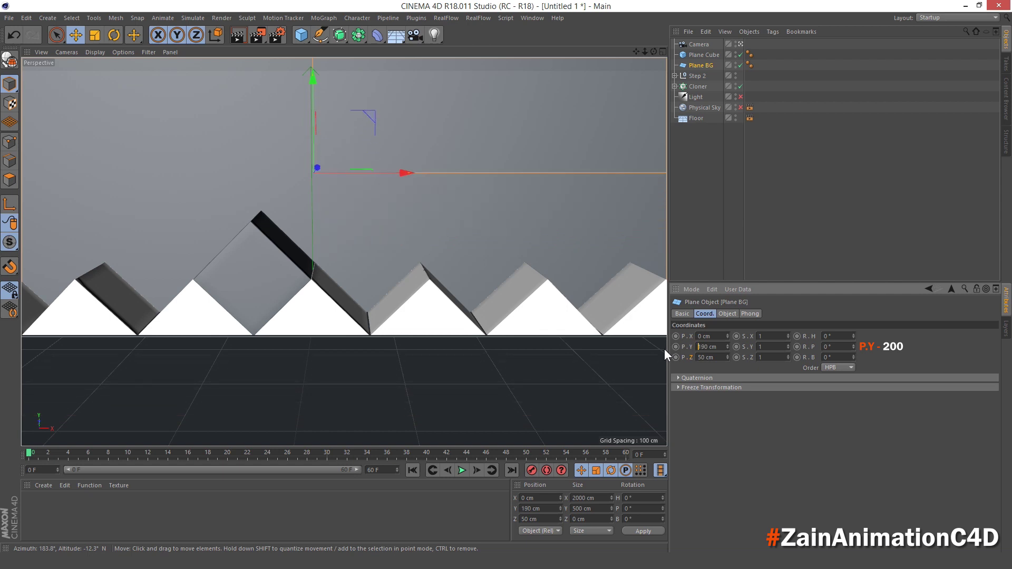
pyautogui.hotkey('shift', 'Up')
pyautogui.click(708, 186)
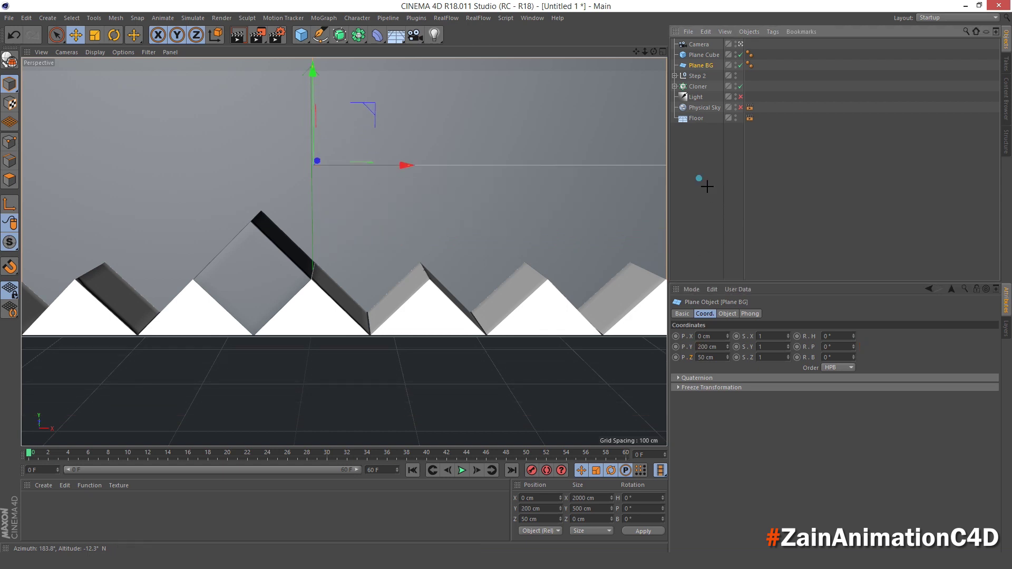
# Step: Keyframe the camera's X position (P.X) at 40 cm on frame 0 and 323 cm on frame 60
pyautogui.click(700, 45)
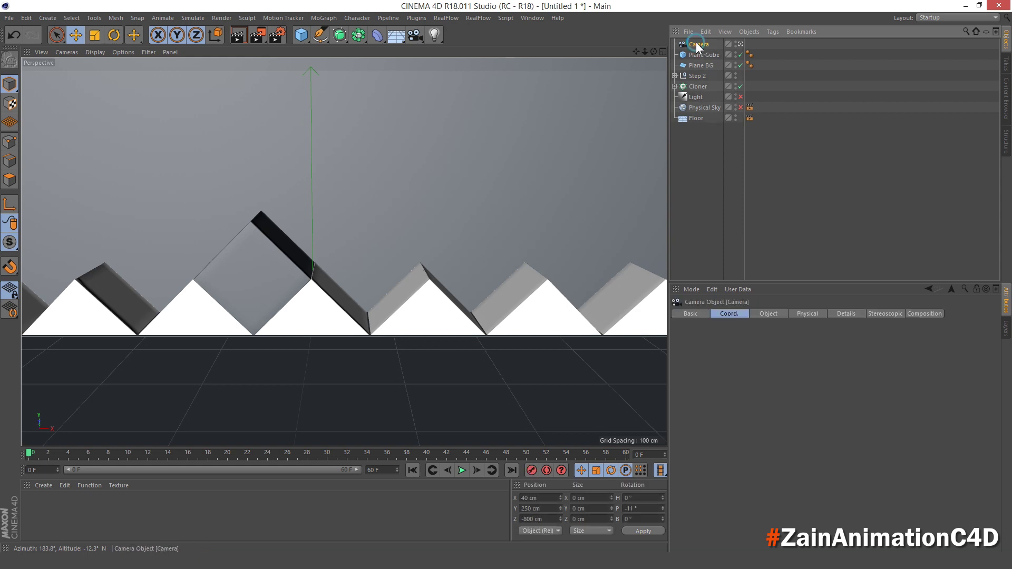
pyautogui.moveTo(28, 458); pyautogui.dragTo(3, 457)
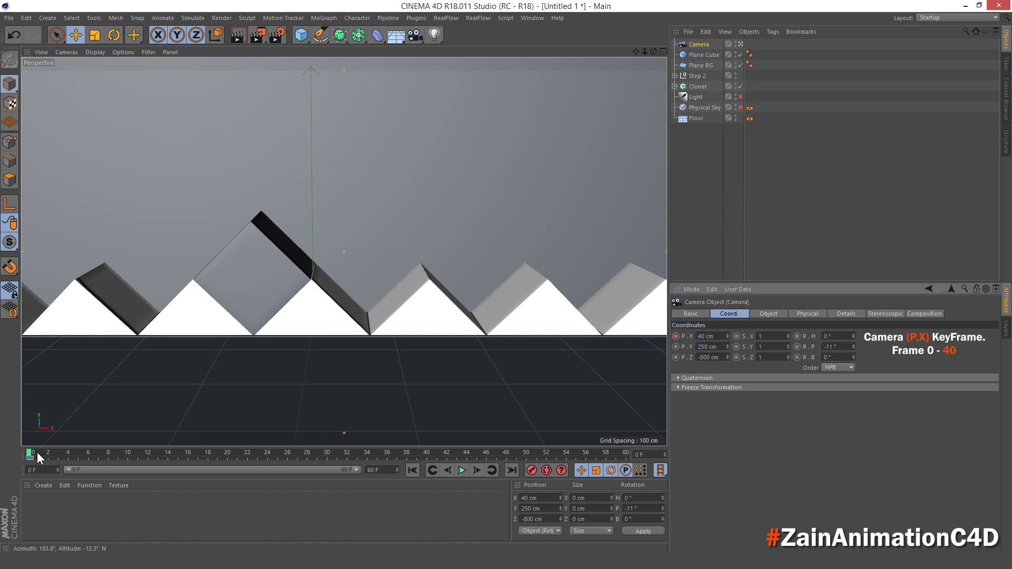
pyautogui.moveTo(31, 456); pyautogui.dragTo(626, 457)
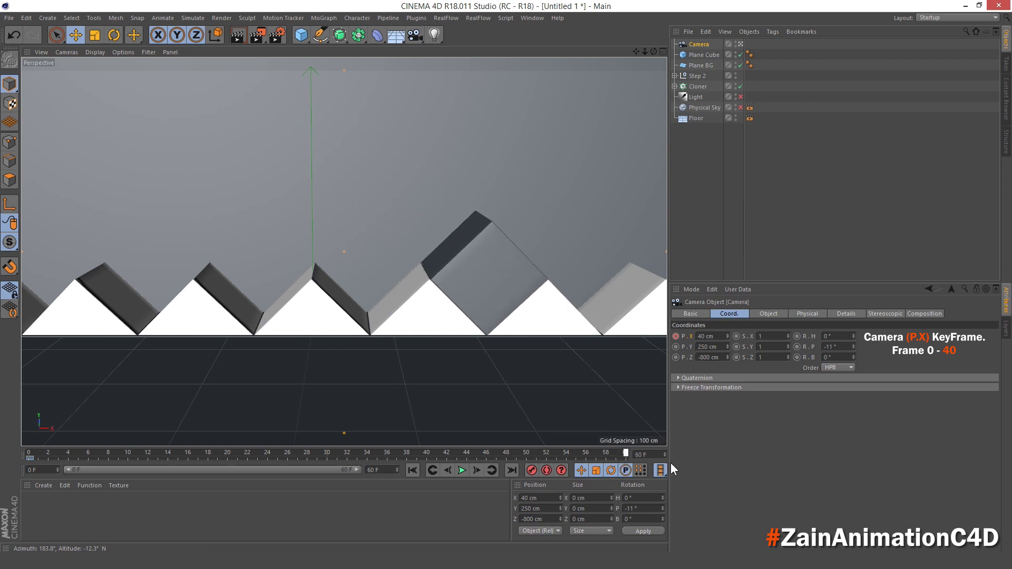
pyautogui.click(718, 336)
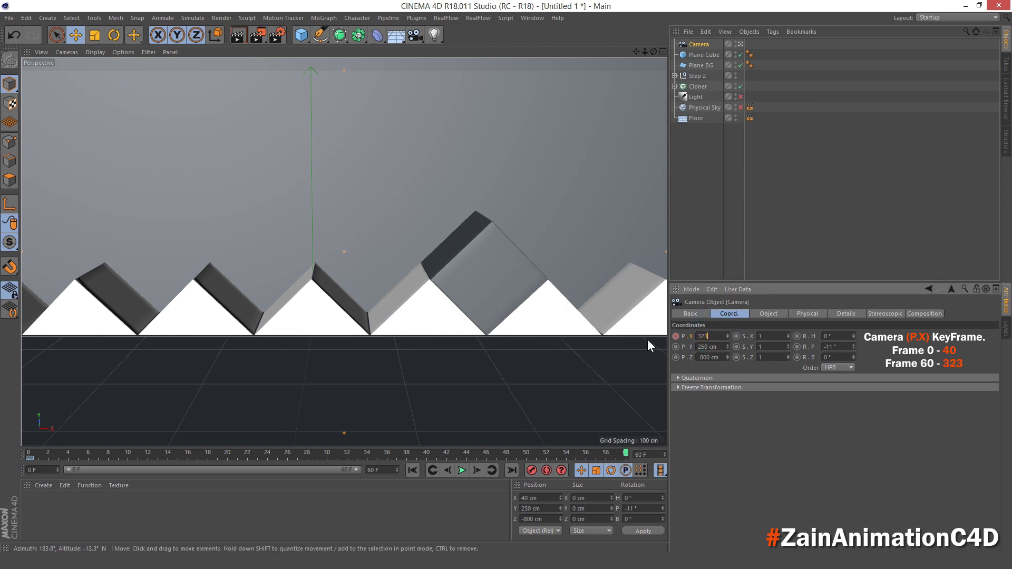
pyautogui.press('Return')
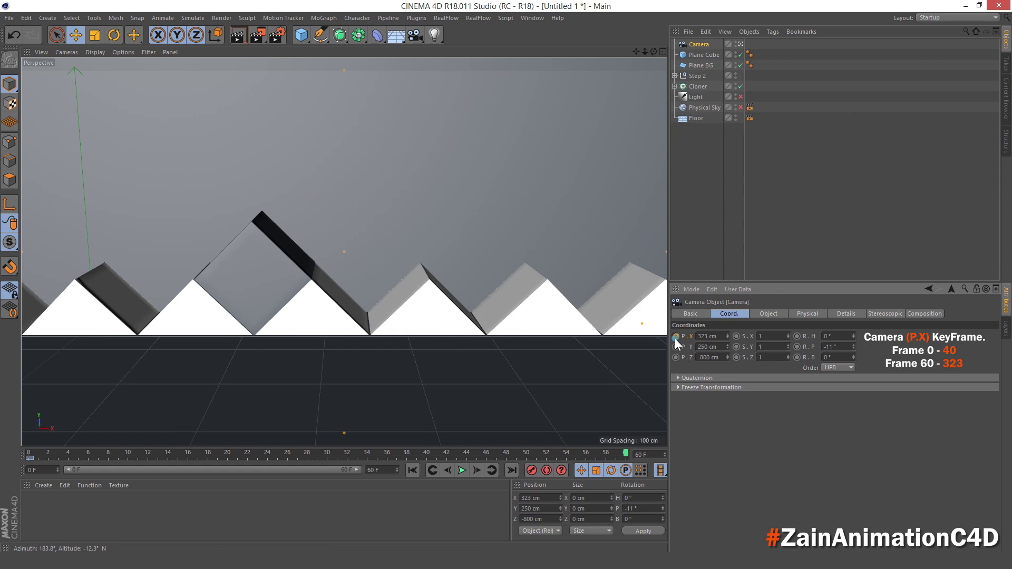
# Step: Preview the camera move from the first frame and return to the start
pyautogui.click(412, 470)
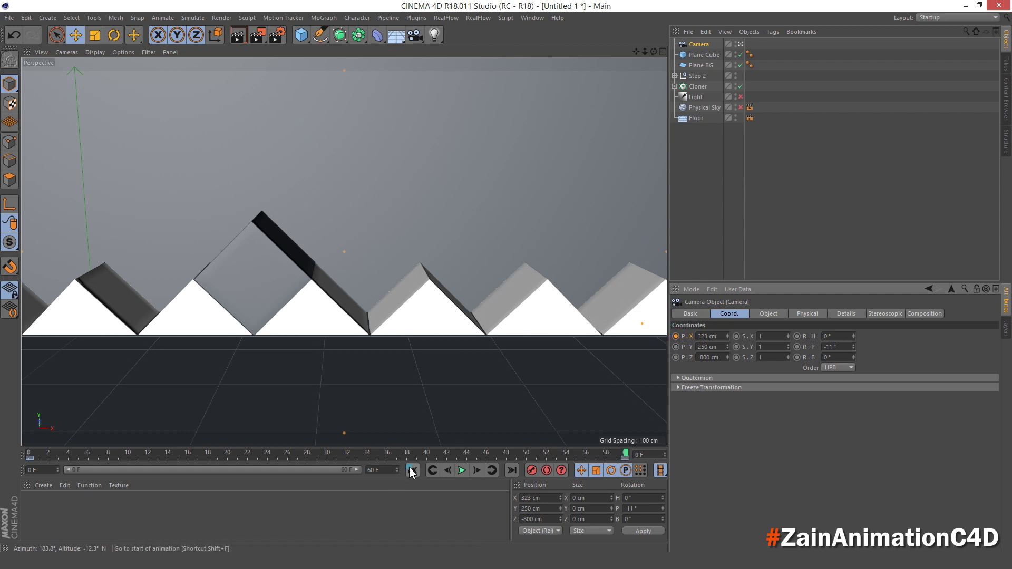
pyautogui.click(462, 471)
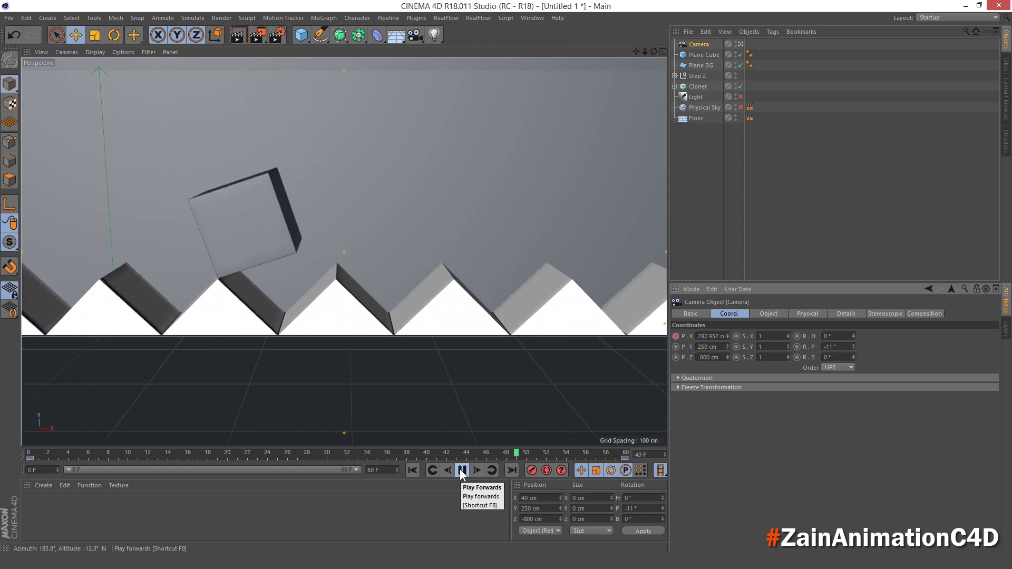
pyautogui.click(461, 470)
pyautogui.click(412, 470)
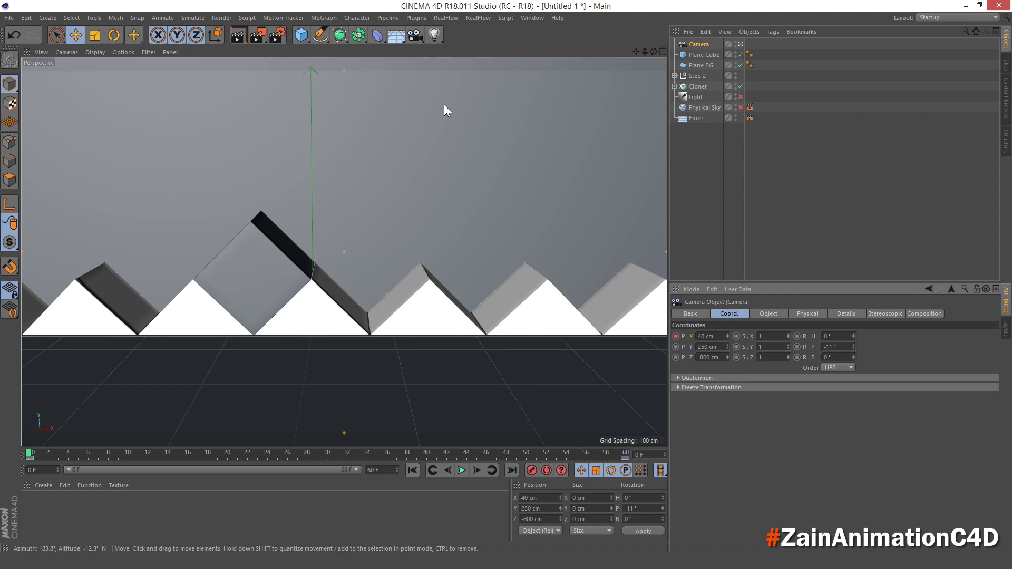
# Step: Set both of the camera's X position keys to linear interpolation in the F-Curve timeline, and close the timeline
pyautogui.click(532, 18)
pyautogui.click(558, 125)
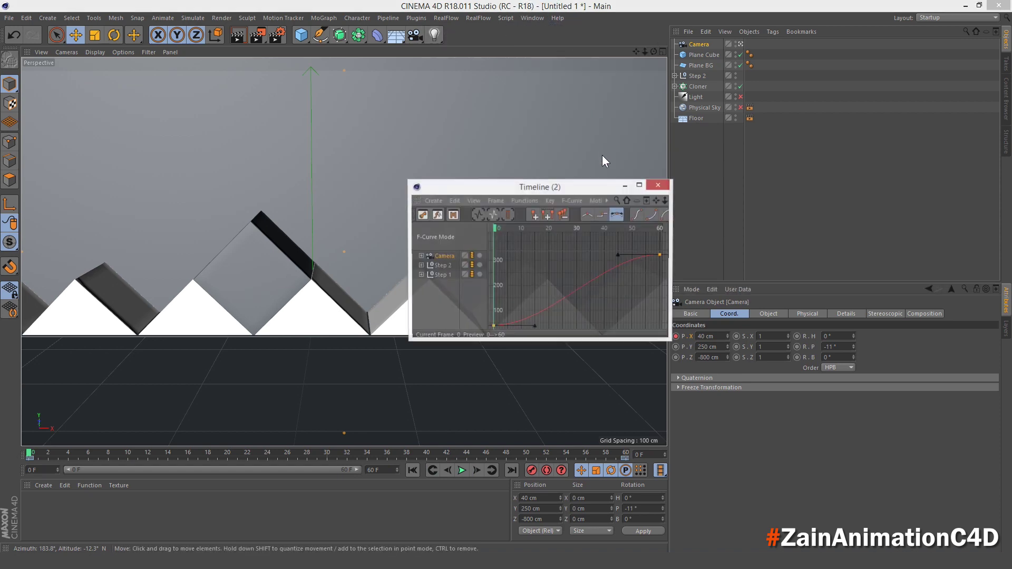
pyautogui.click(644, 185)
pyautogui.scroll(-9, 500, 276)
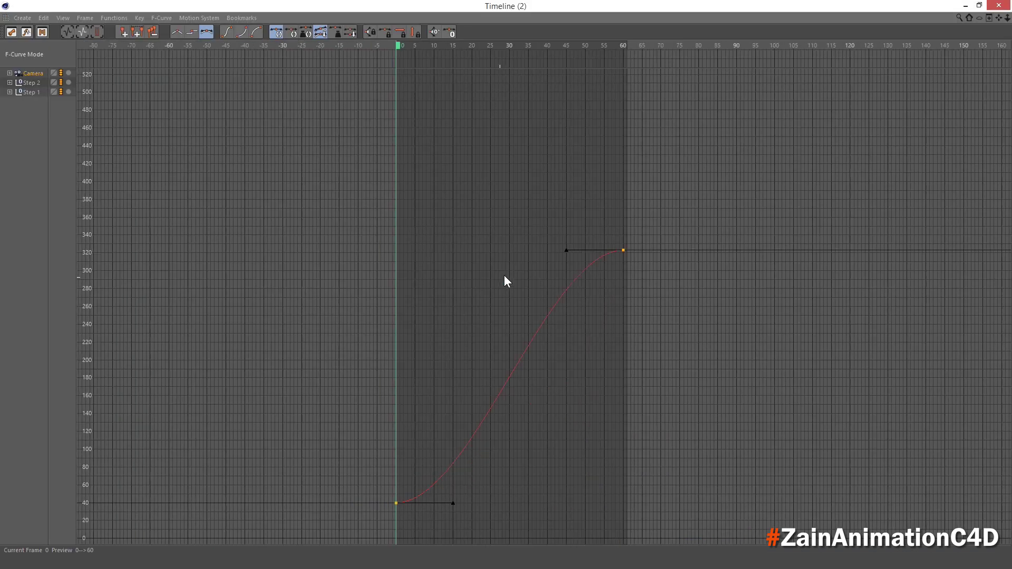
pyautogui.moveTo(578, 202); pyautogui.dragTo(407, 537)
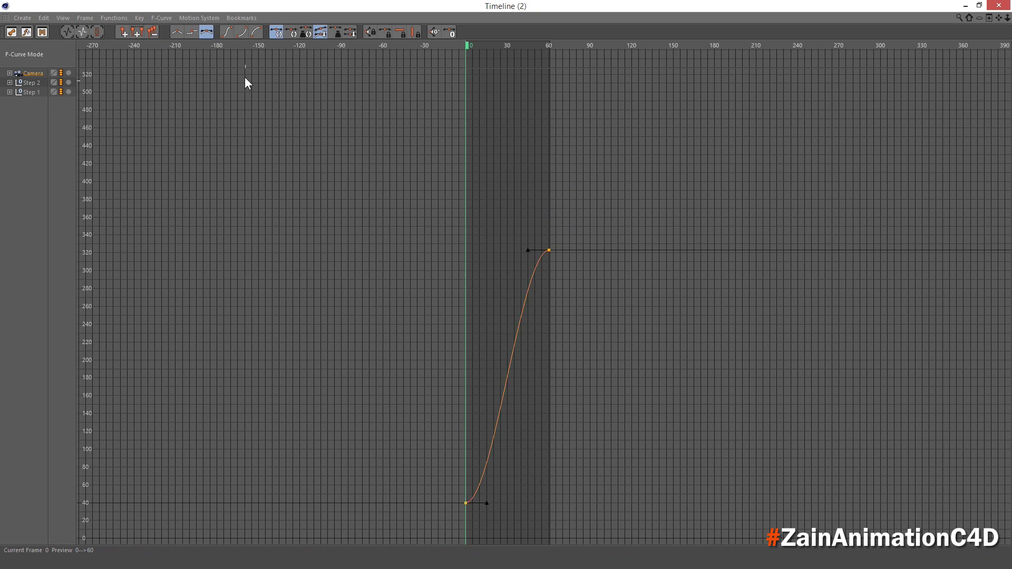
pyautogui.click(178, 32)
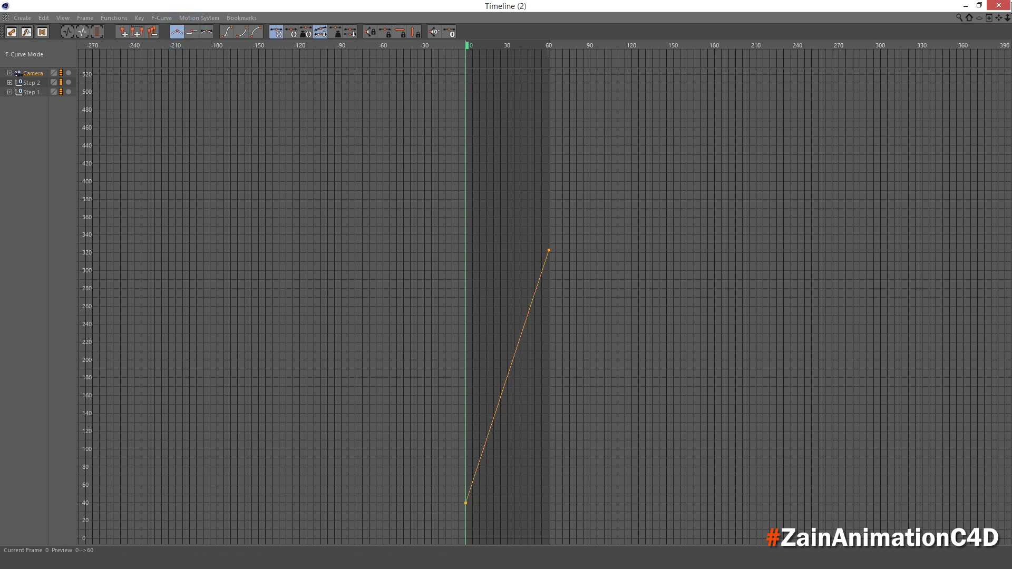
pyautogui.click(998, 5)
# Step: Play back the animation with the linear camera move and rewind to frame 0
pyautogui.click(462, 470)
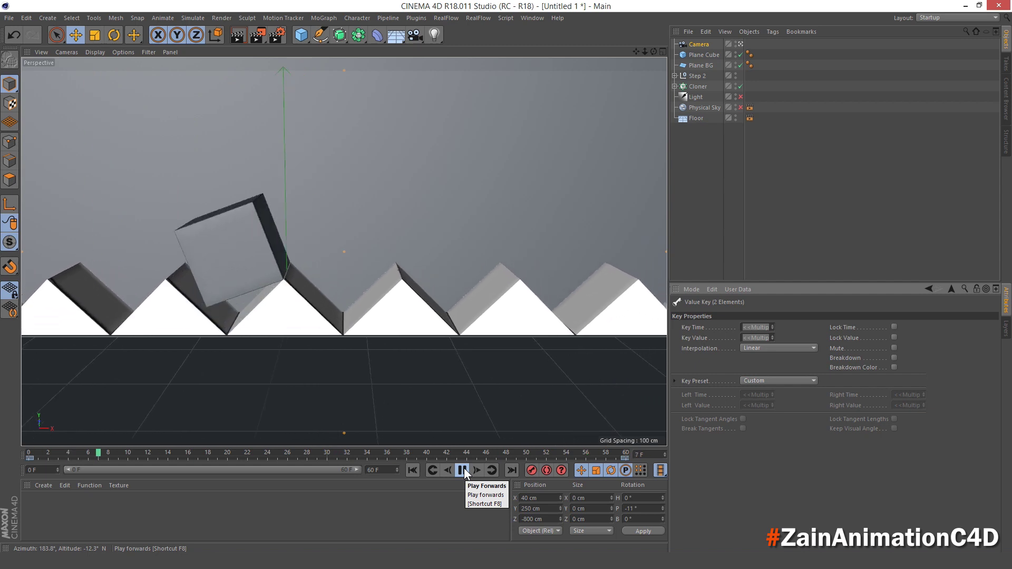
pyautogui.click(463, 471)
pyautogui.click(413, 470)
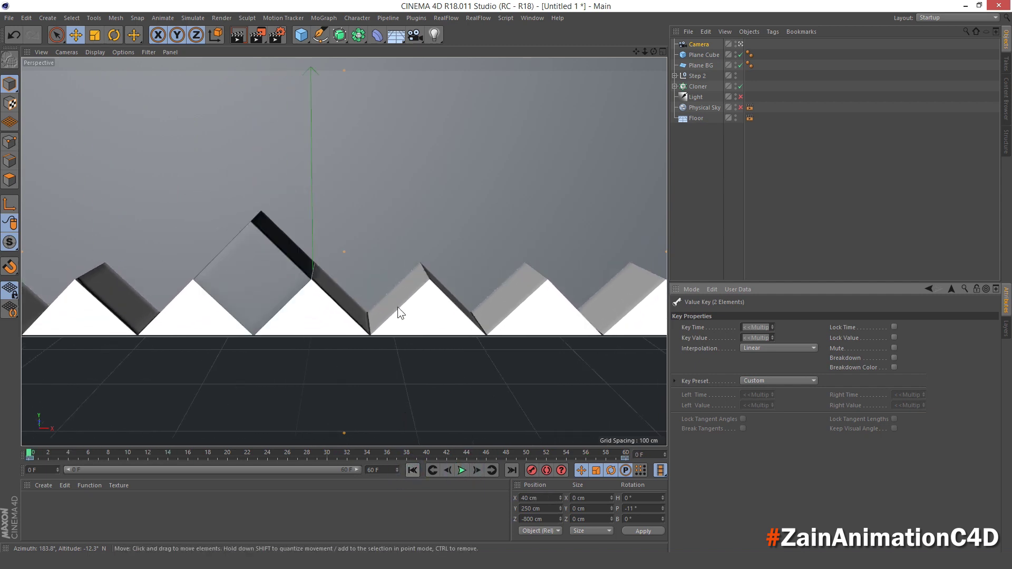
# Step: Add a Subdivision Surface as the parent of the Cube inside the Cloner
pyautogui.click(674, 86)
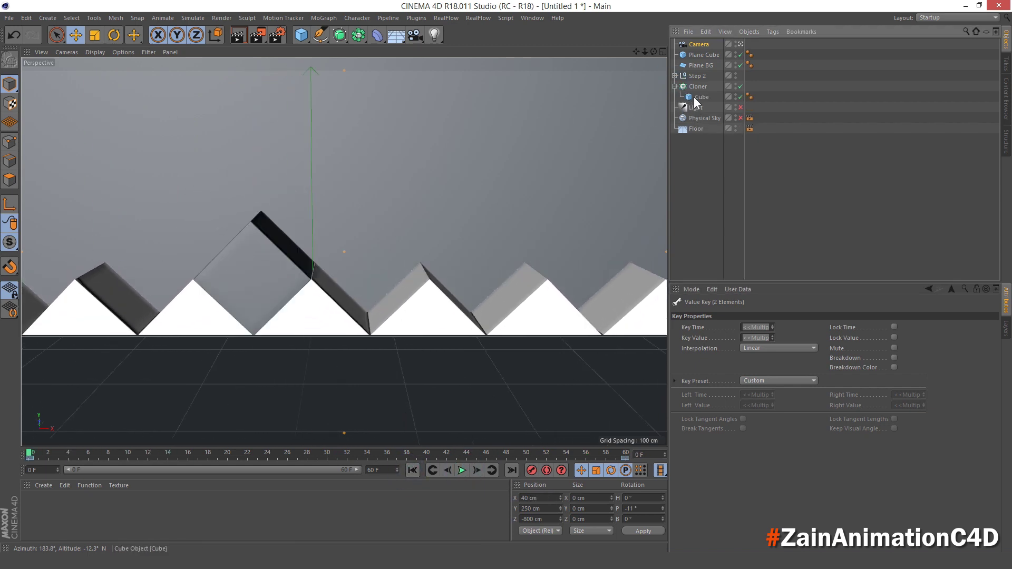
pyautogui.click(693, 97)
pyautogui.moveTo(339, 35); pyautogui.dragTo(377, 53)
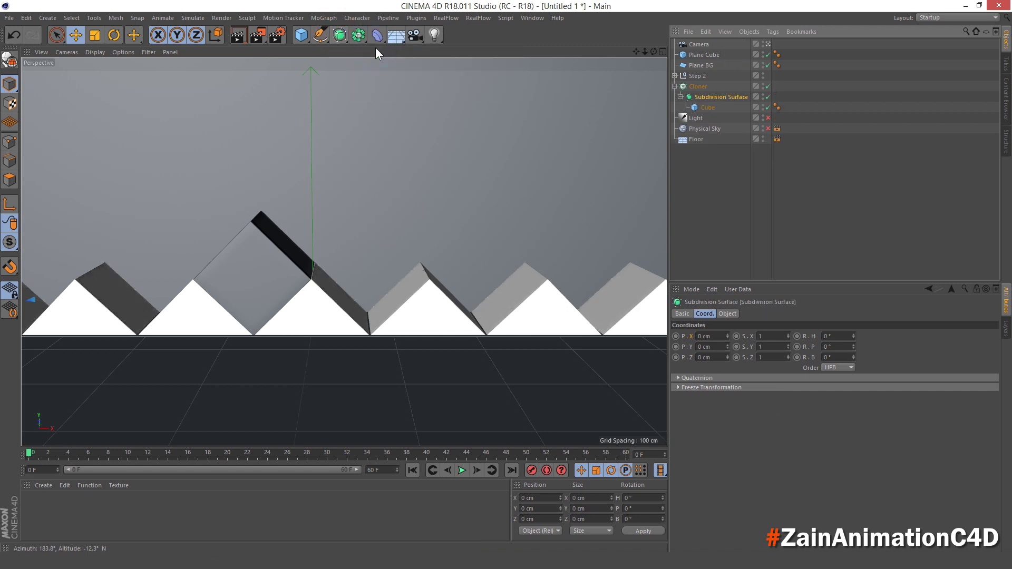
pyautogui.click(675, 86)
# Step: Add a Subdivision Surface as the parent of Rotate Cube under Step 1, and check the motion up to frame 60
pyautogui.click(675, 76)
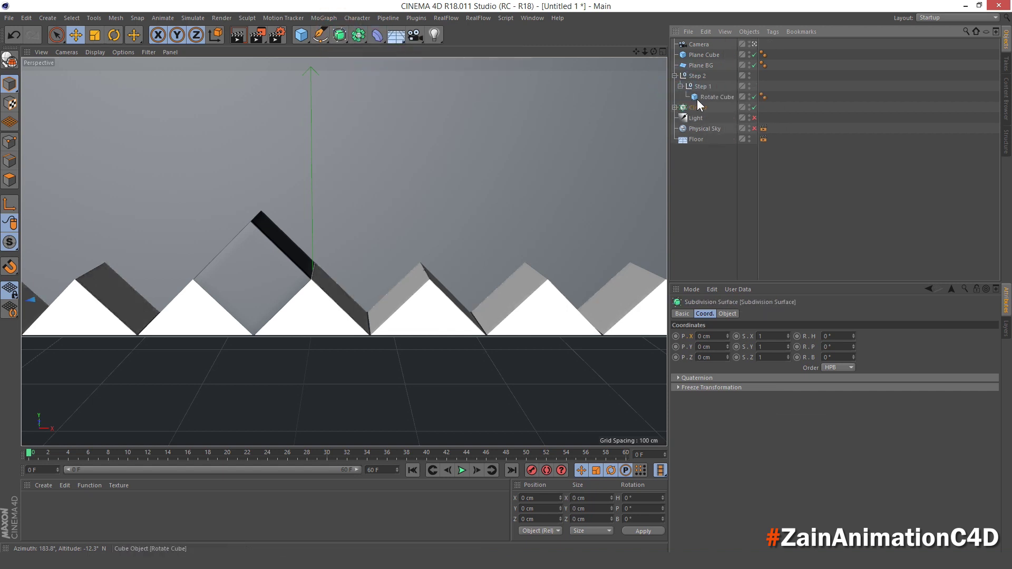
pyautogui.click(706, 97)
pyautogui.moveTo(340, 35); pyautogui.dragTo(363, 43)
pyautogui.moveTo(28, 456); pyautogui.dragTo(691, 440)
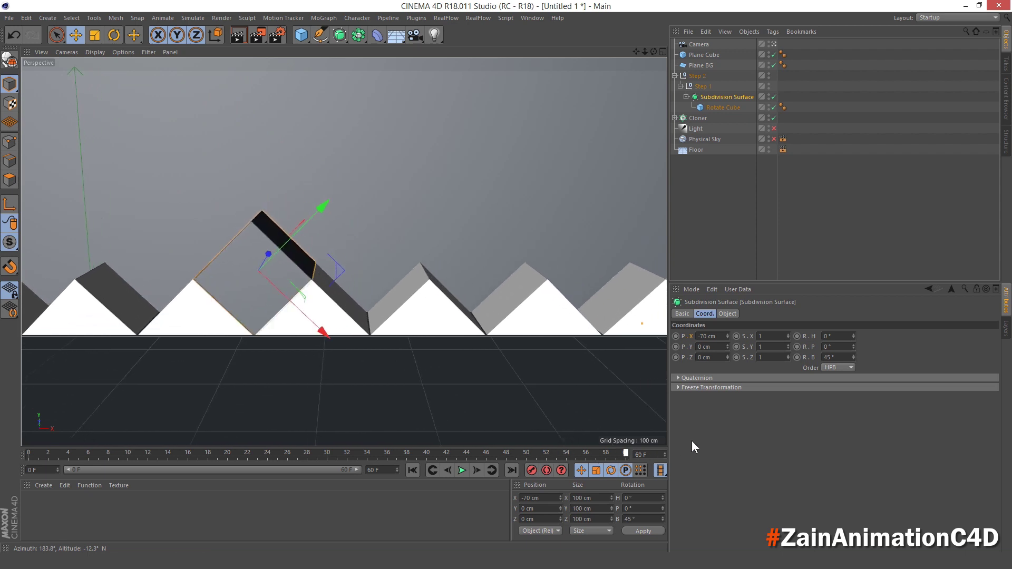
pyautogui.click(413, 469)
# Step: Create a new material, open it for editing and name it Floor
pyautogui.click(76, 509)
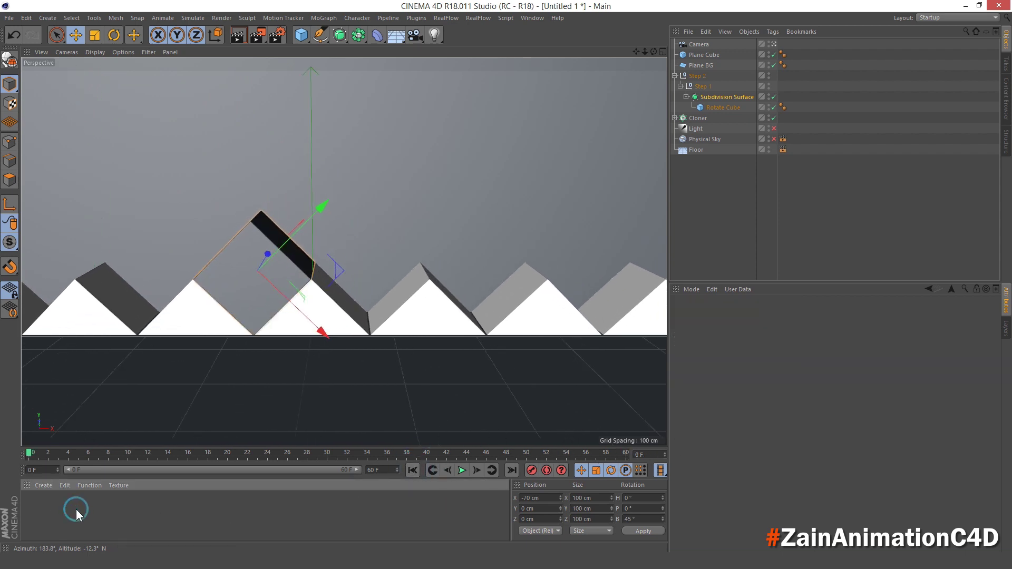
pyautogui.doubleClick(48, 506)
pyautogui.doubleClick(39, 504)
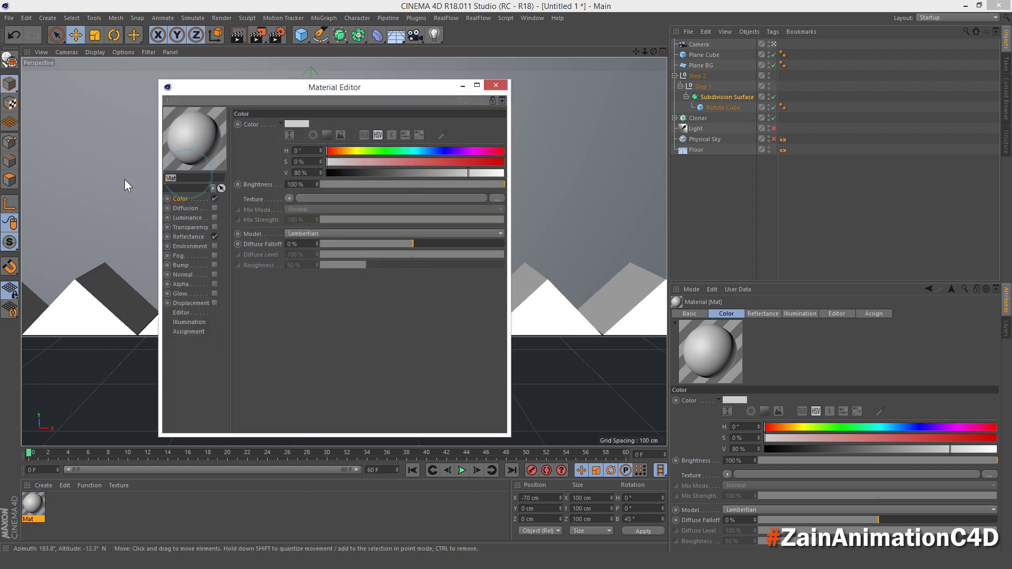
pyautogui.write('Floor')
pyautogui.press('Return')
# Step: Set the Floor material's color to hue 195°, saturation 70% and value 40%
pyautogui.doubleClick(310, 150)
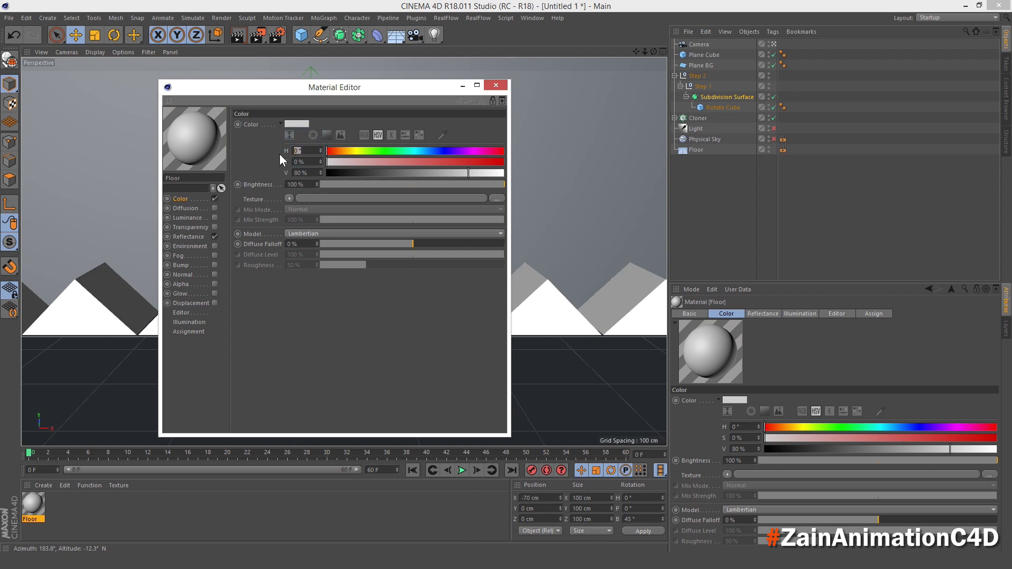
pyautogui.press('Tab')
pyautogui.write('70')
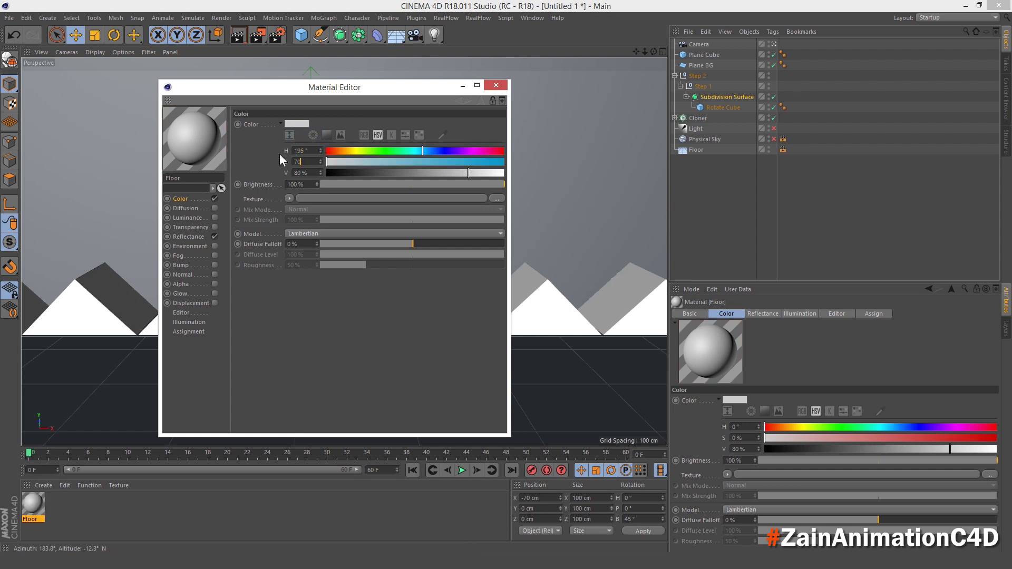
pyautogui.press('Tab')
pyautogui.write('40')
pyautogui.press('Return')
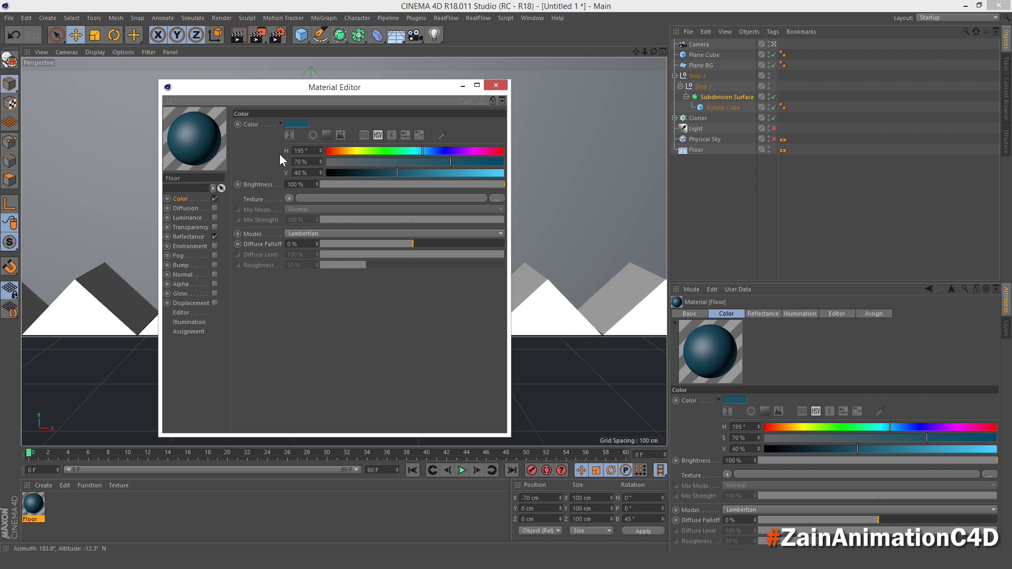
# Step: Add a Specular - Blinn (Legacy) layer to the Floor material's reflectance
pyautogui.click(196, 237)
pyautogui.click(245, 147)
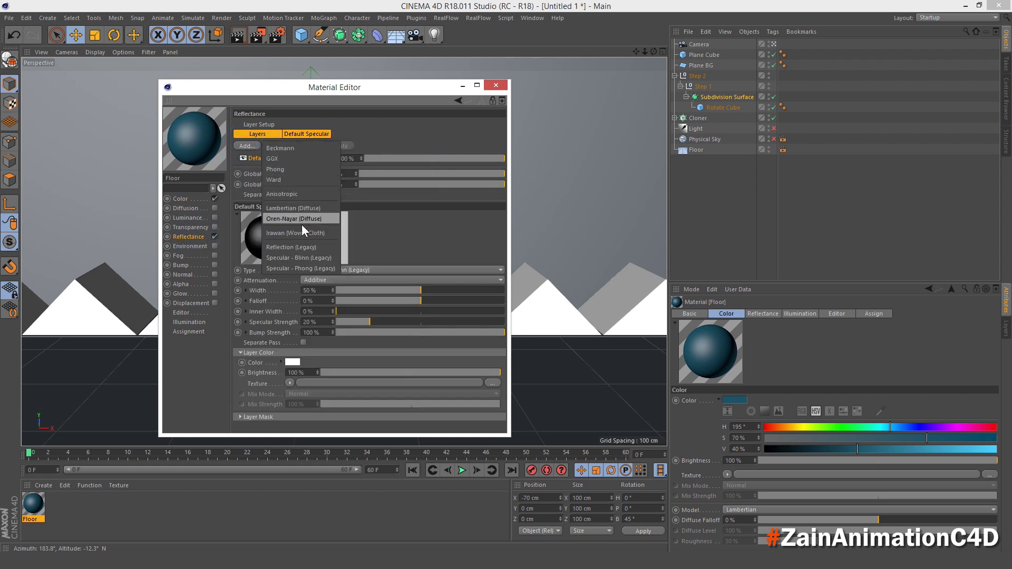
pyautogui.click(305, 252)
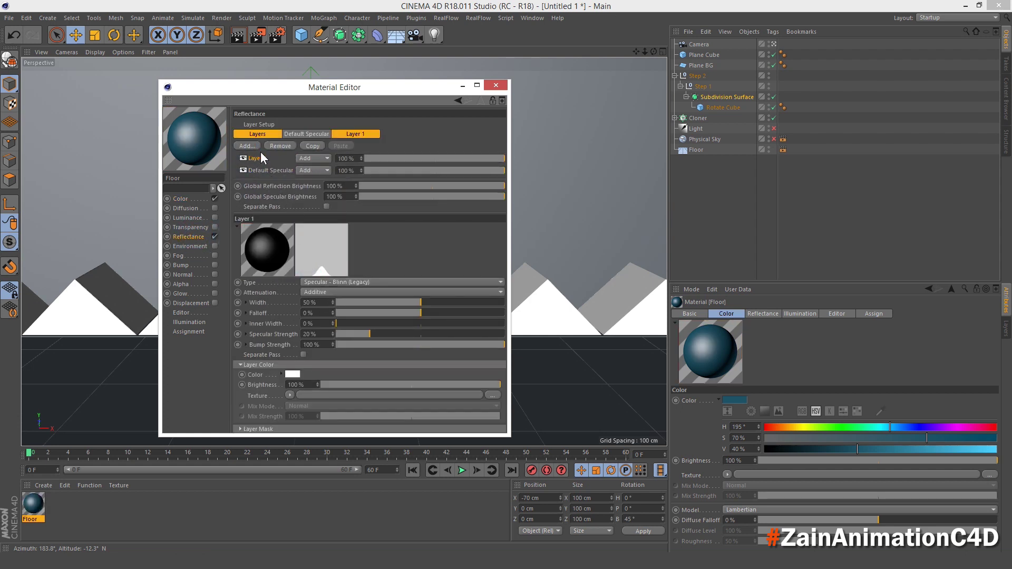
# Step: Apply the Floor material to the Cloner and the Floor object, and enable the Physical Sky and the Light
pyautogui.click(495, 86)
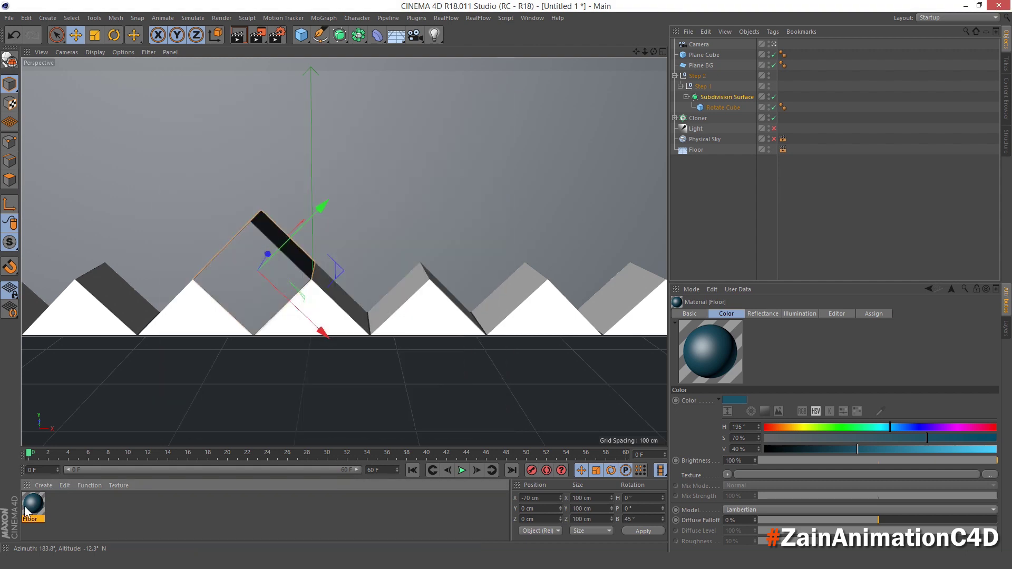
pyautogui.moveTo(32, 505); pyautogui.dragTo(696, 119)
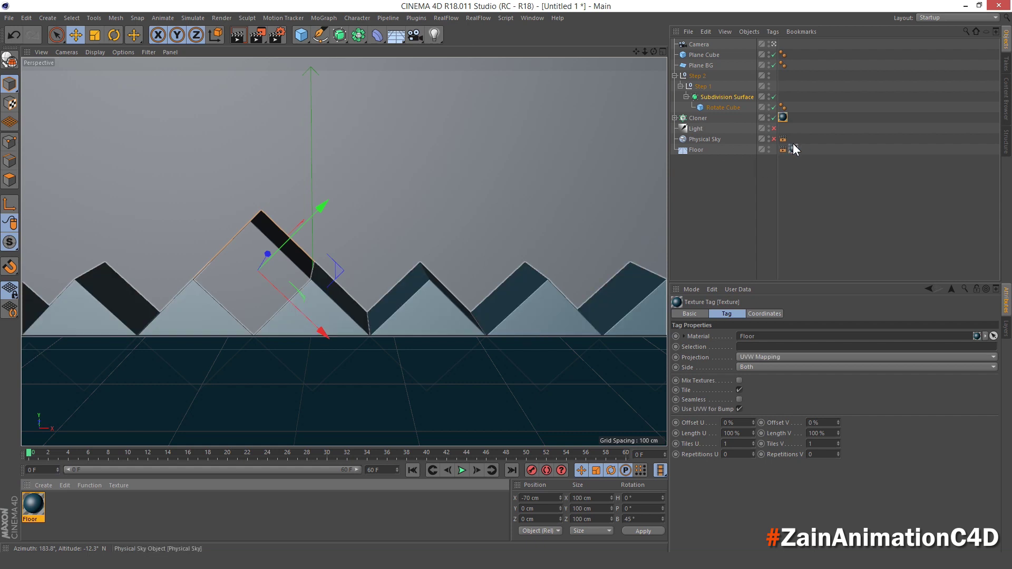
pyautogui.moveTo(792, 144); pyautogui.dragTo(792, 148)
pyautogui.click(774, 139)
pyautogui.click(773, 128)
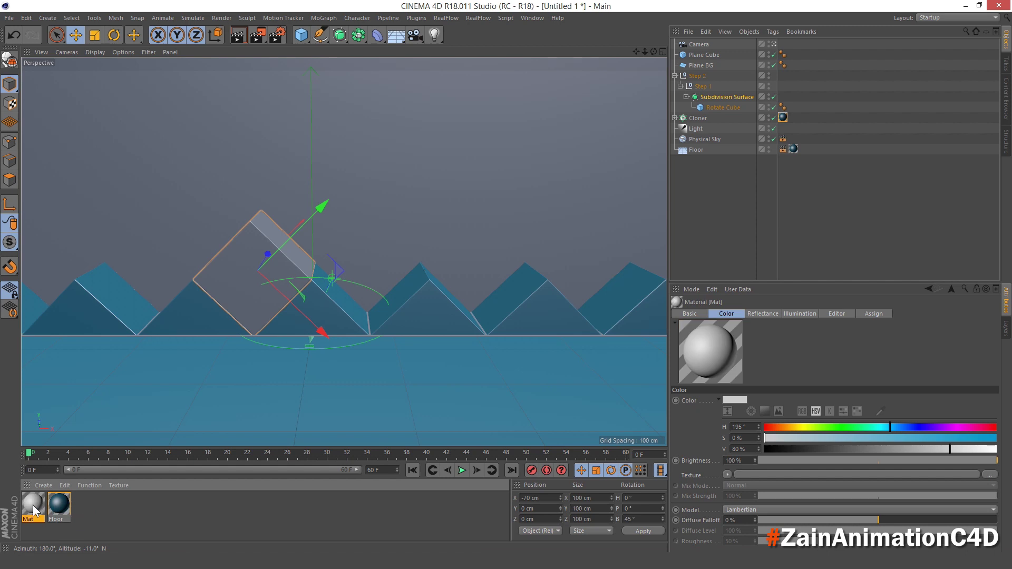
# Step: Name a new material BG and set its color to hue 75°, saturation 70% and value 100%
pyautogui.doubleClick(32, 504)
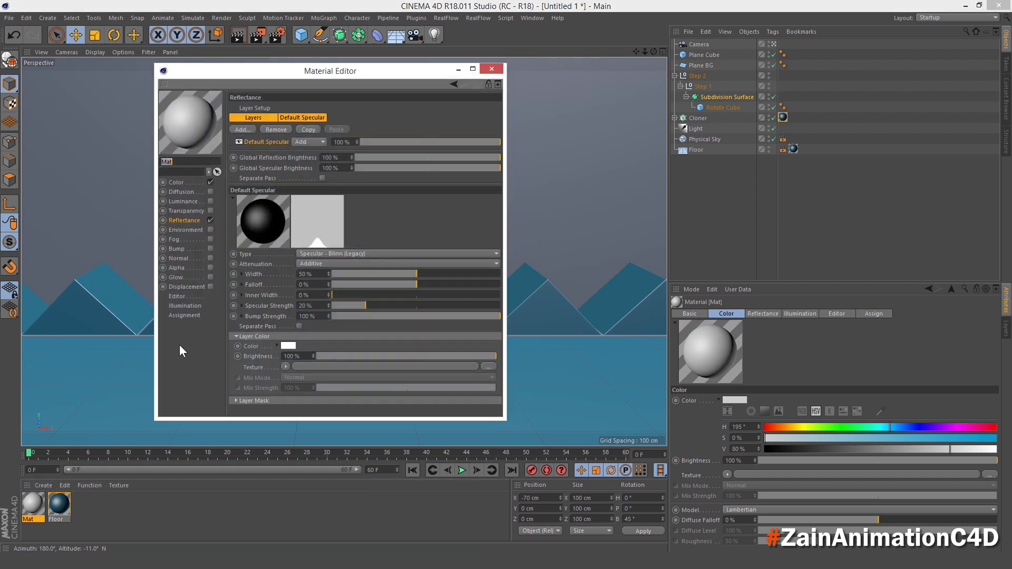
pyautogui.write('BG')
pyautogui.click(187, 181)
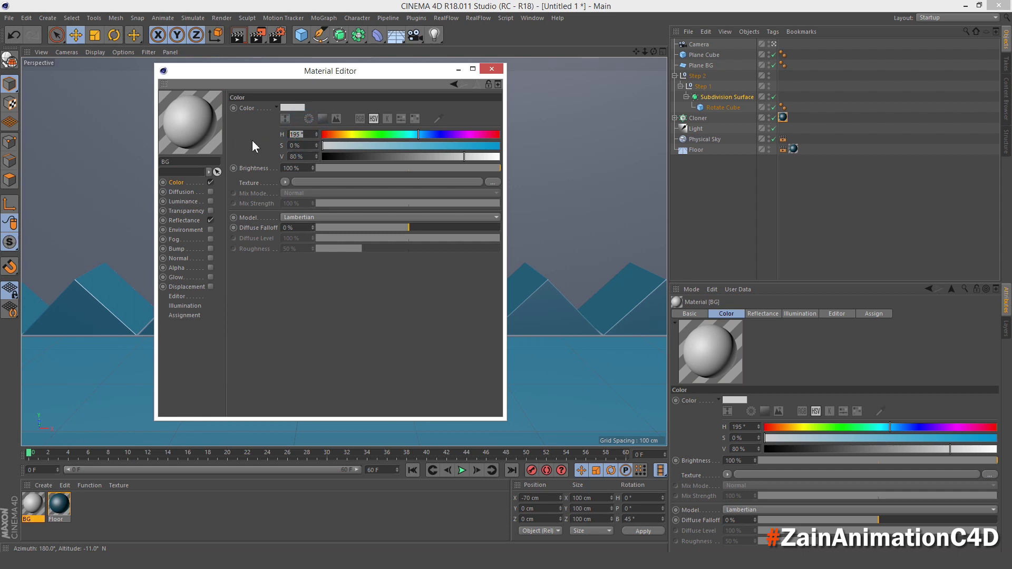
pyautogui.write('75')
pyautogui.press('Tab')
pyautogui.write('7')
pyautogui.press('Tab')
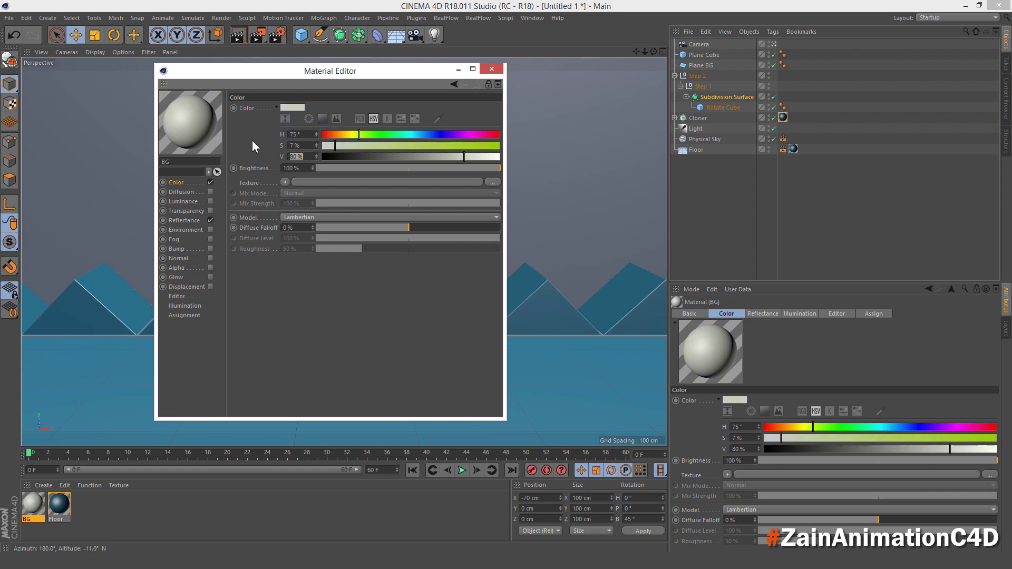
pyautogui.hotkey('shift', 'Tab')
pyautogui.write('70')
pyautogui.press('Tab')
pyautogui.write('100')
pyautogui.press('Return')
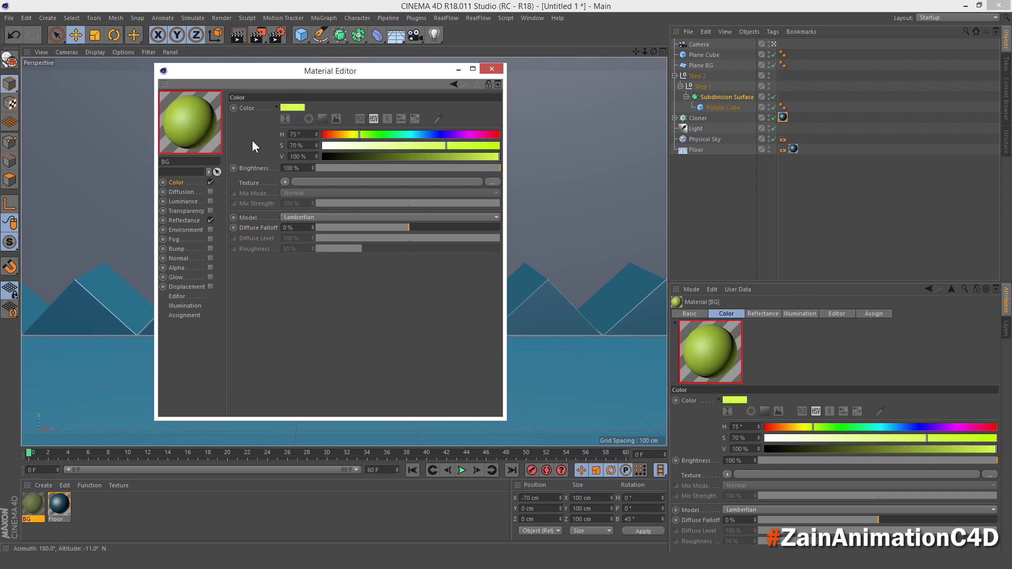
# Step: Add a Specular - Blinn (Legacy) layer to the BG material's reflectance and apply the material to Plane BG
pyautogui.click(195, 220)
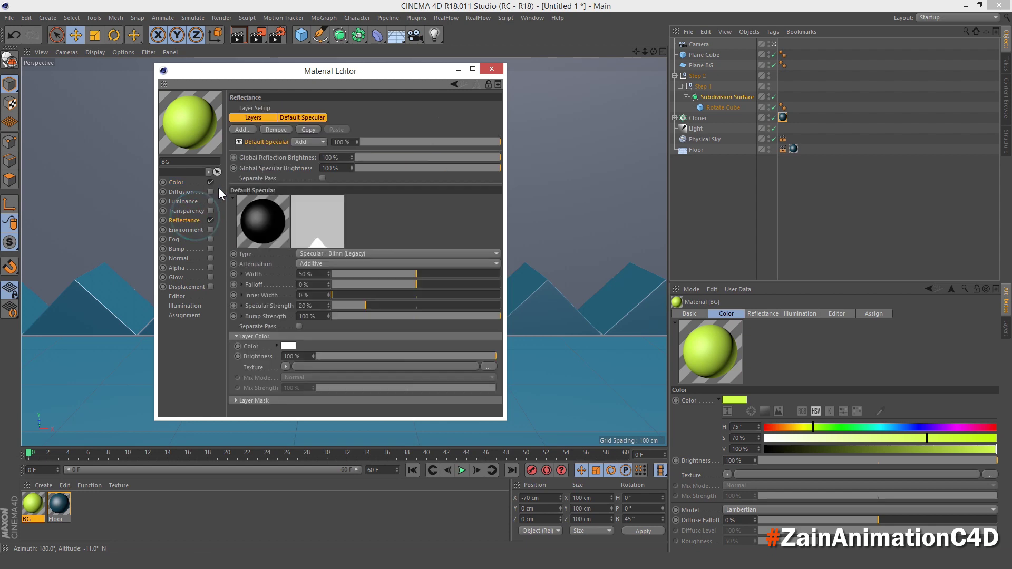
pyautogui.click(244, 130)
pyautogui.click(303, 241)
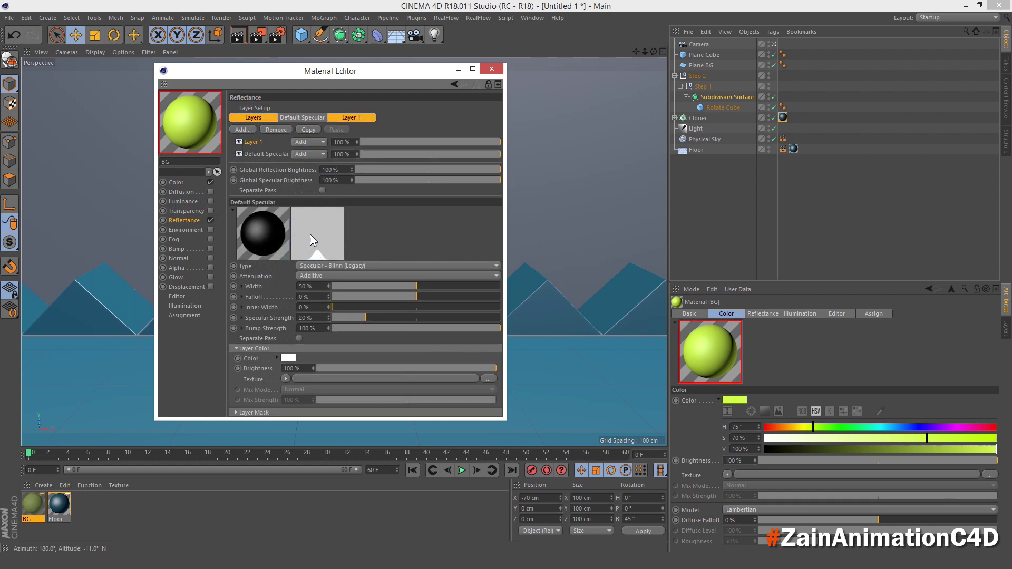
pyautogui.click(492, 69)
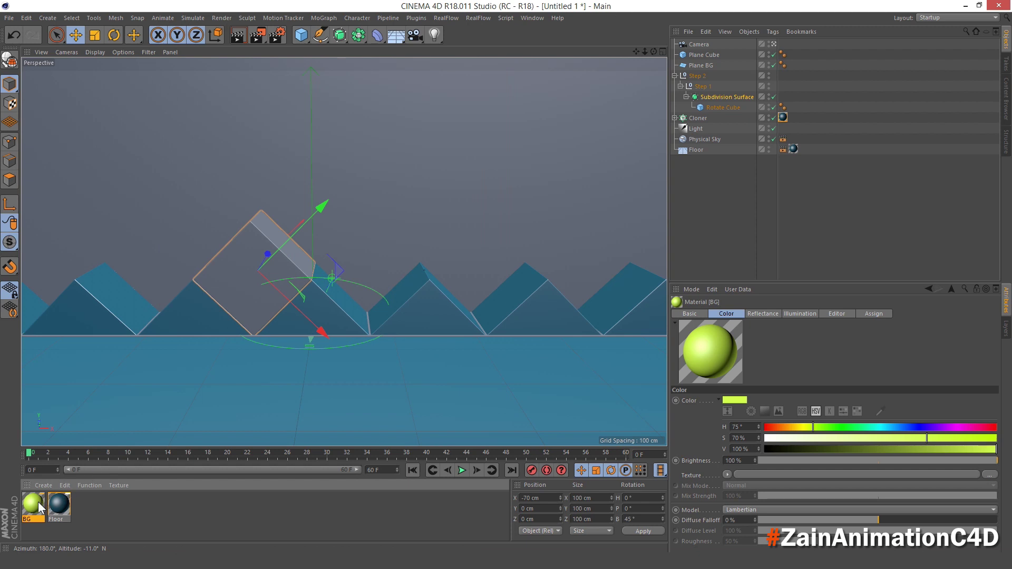
pyautogui.moveTo(39, 507); pyautogui.dragTo(704, 64)
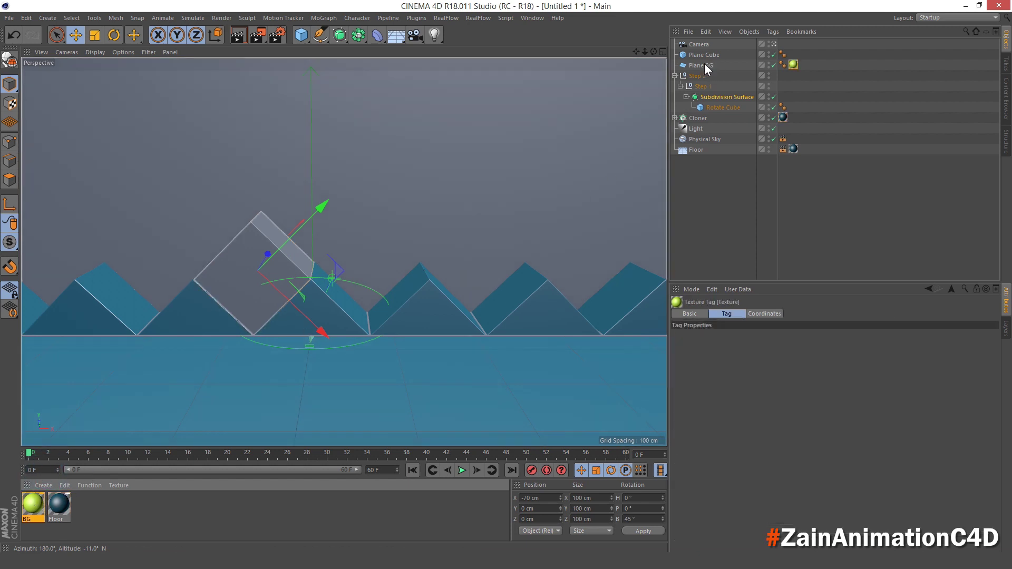
# Step: Create another material, open it for editing and name it Cube
pyautogui.doubleClick(83, 510)
pyautogui.doubleClick(33, 503)
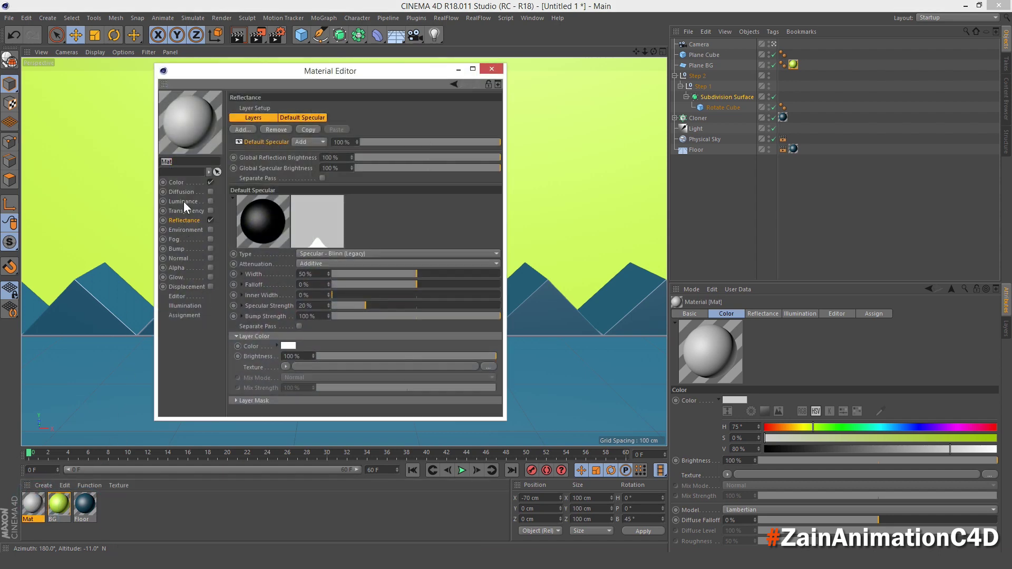
pyautogui.write('Cube')
pyautogui.press('Return')
# Step: Load a Checkerboard shader as the Cube material's color texture and set its U Frequency to 0
pyautogui.click(177, 182)
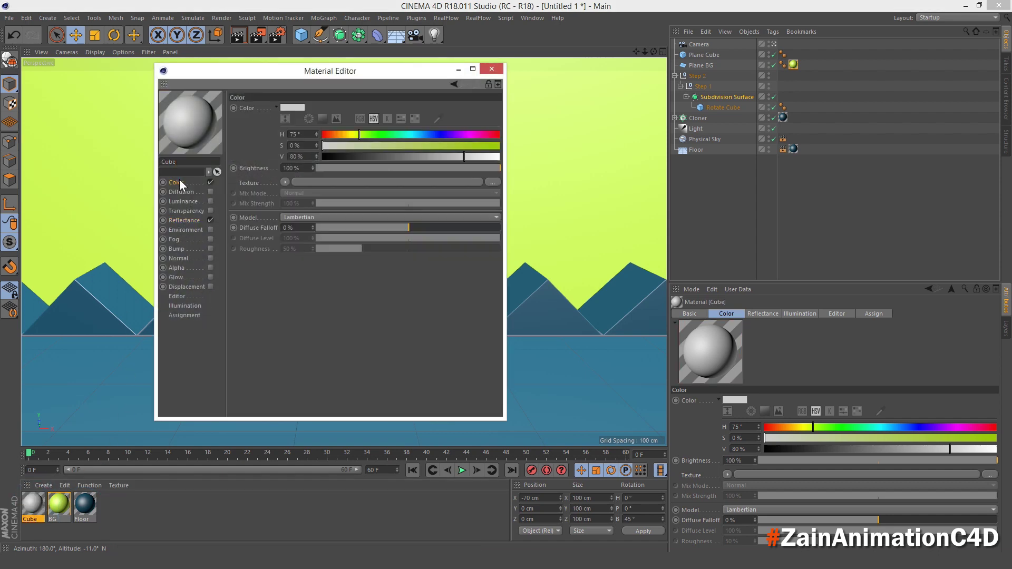
pyautogui.click(285, 181)
pyautogui.moveTo(317, 408)
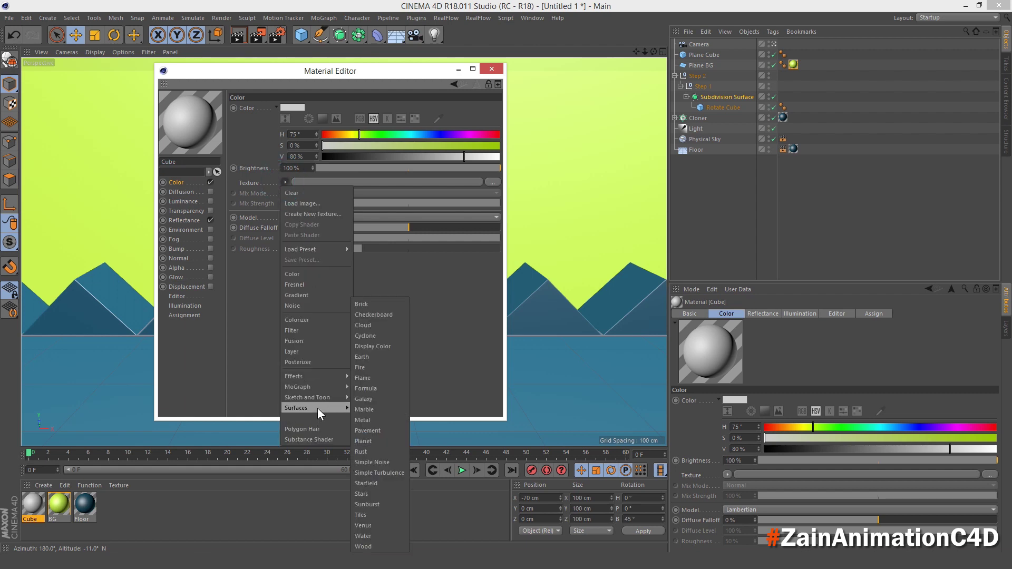
pyautogui.click(397, 315)
pyautogui.click(302, 206)
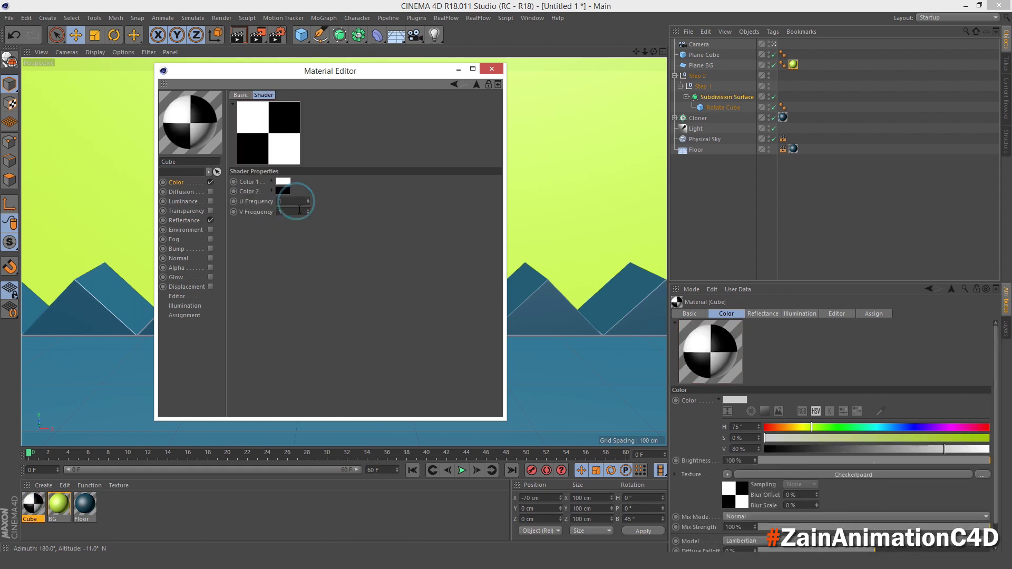
pyautogui.click(297, 202)
pyautogui.write('0')
pyautogui.press('Return')
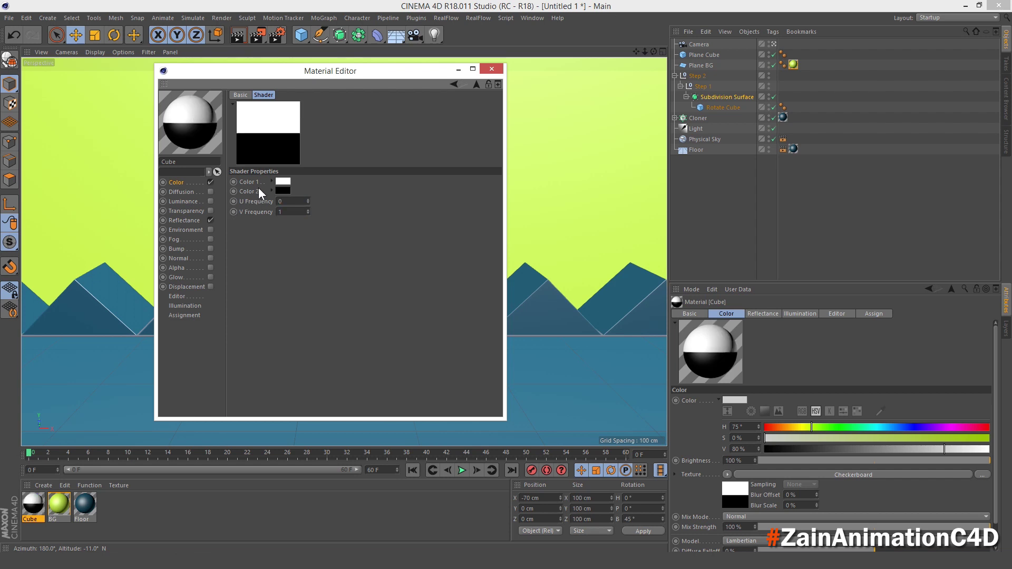
# Step: Set the checkerboard's Color 1 to hue 200°, saturation 70% and value 40%
pyautogui.click(270, 181)
pyautogui.click(269, 241)
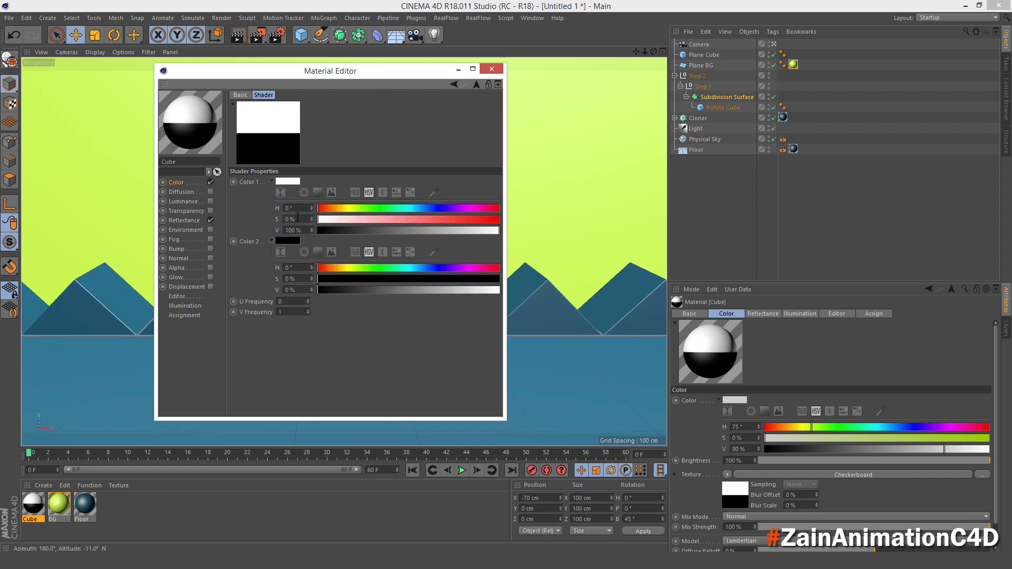
pyautogui.click(294, 208)
pyautogui.write('200')
pyautogui.press('Tab')
pyautogui.write('70')
pyautogui.press('Tab')
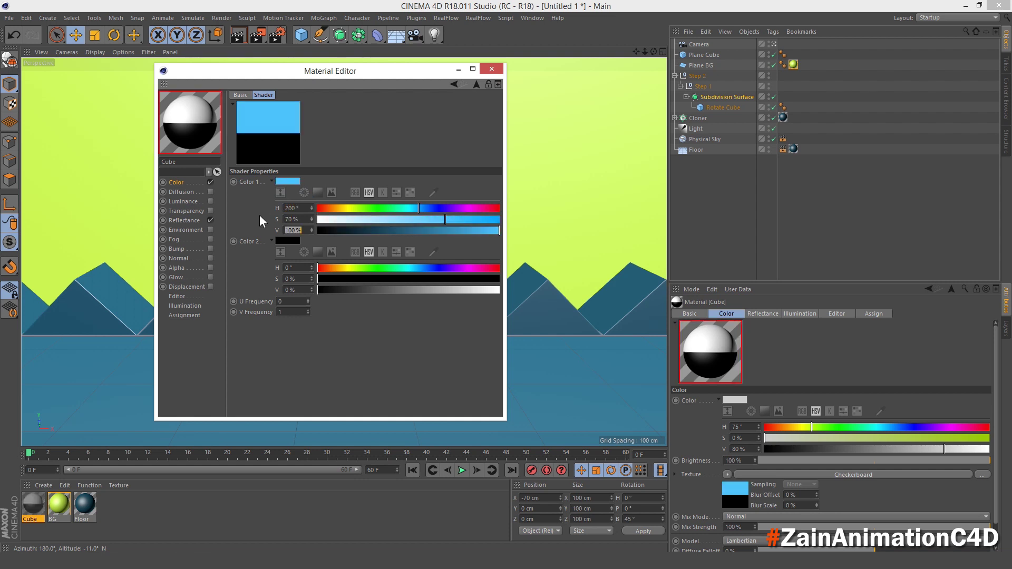
pyautogui.write('40')
pyautogui.press('Return')
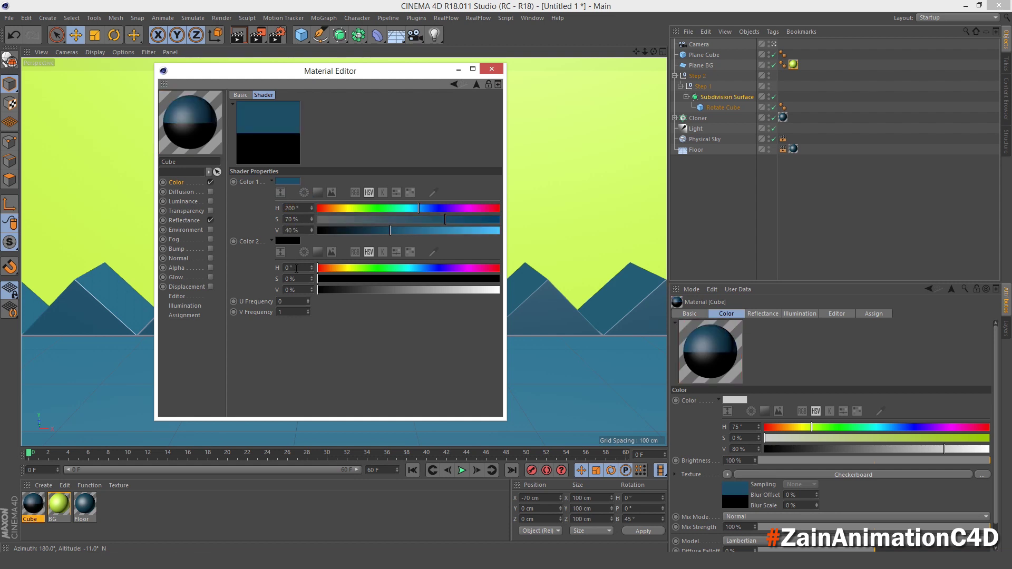
# Step: Set the checkerboard's Color 2 to hue 75°, saturation 75% and value 100%
pyautogui.click(288, 268)
pyautogui.write('75')
pyautogui.press('Tab')
pyautogui.write('75')
pyautogui.press('Tab')
pyautogui.write('100')
pyautogui.press('Return')
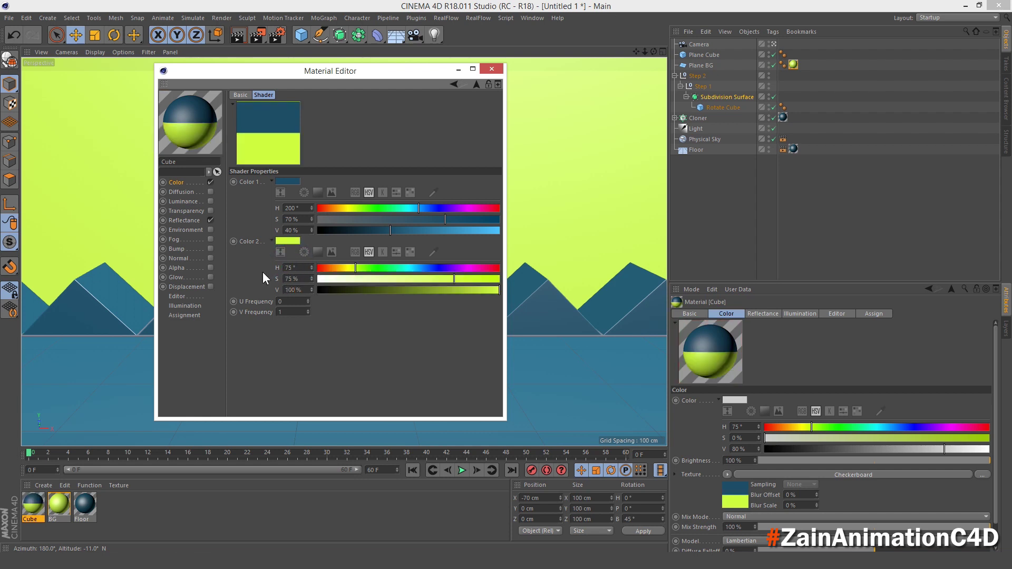
# Step: Add a Specular - Blinn (Legacy) layer to the Cube material's reflectance and close its editor
pyautogui.click(181, 220)
pyautogui.click(251, 128)
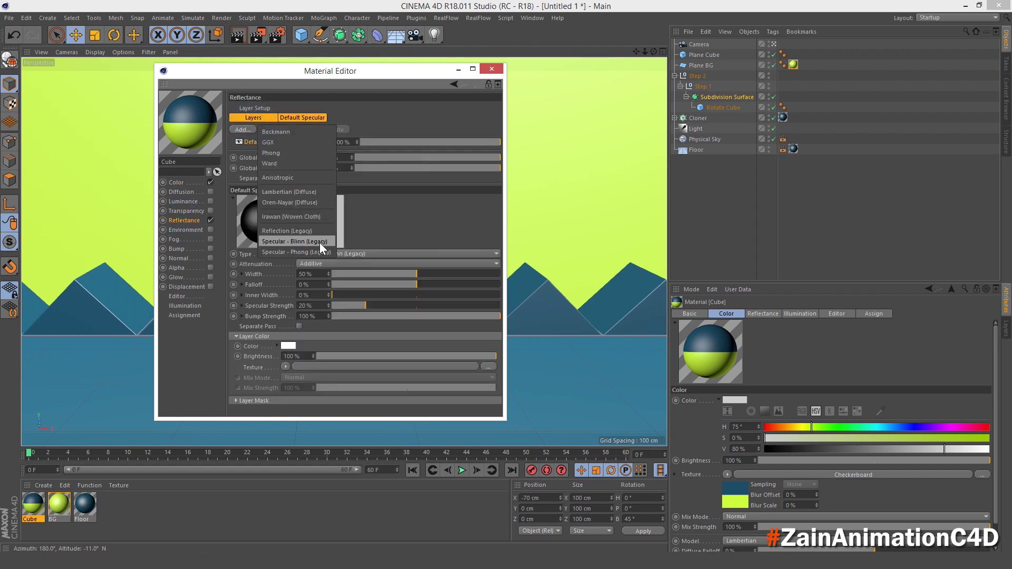
pyautogui.click(320, 242)
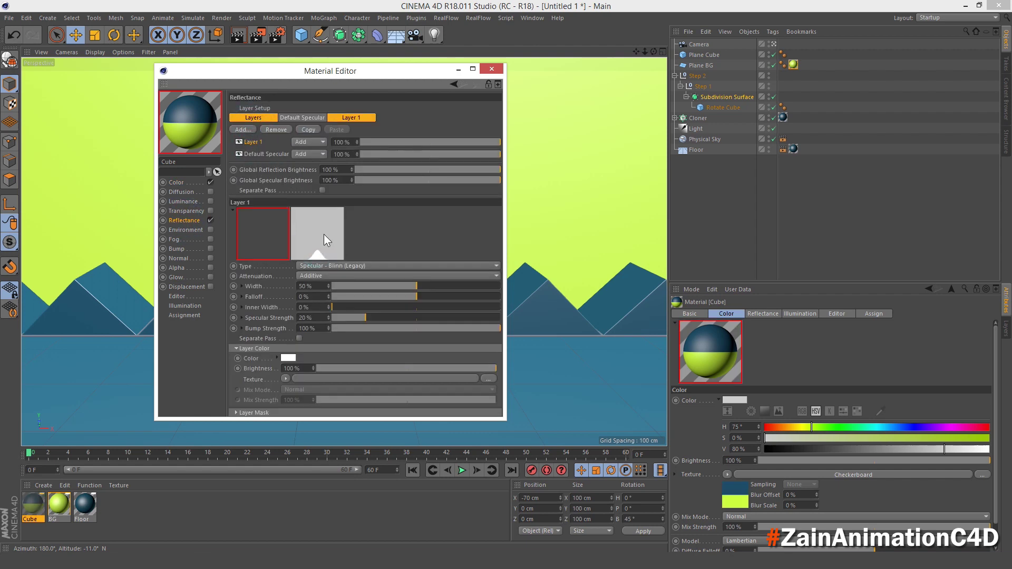
pyautogui.click(492, 69)
# Step: Create a fourth material and make it pure white with hue 0°, saturation 0% and value 100%
pyautogui.doubleClick(107, 506)
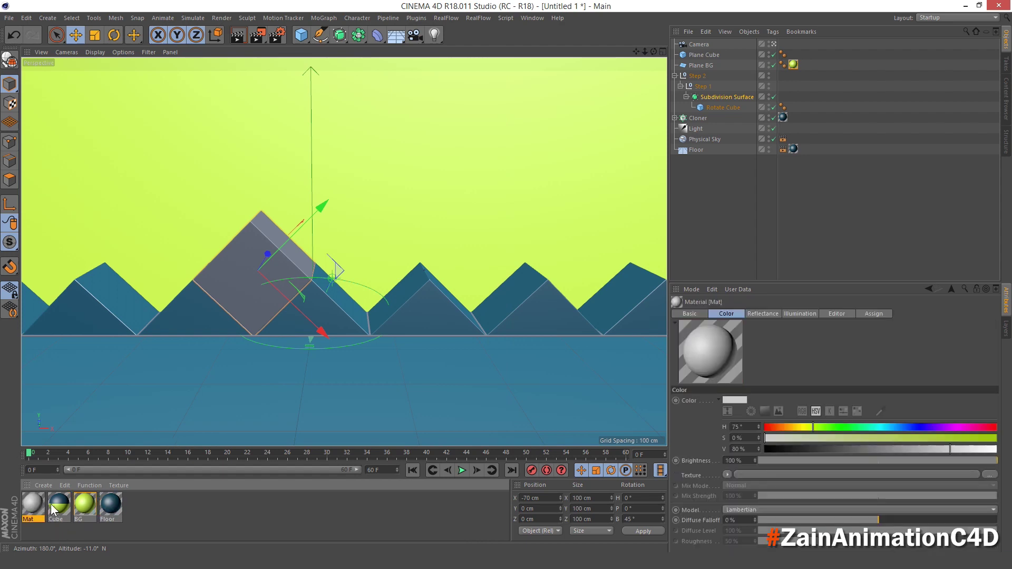
pyautogui.doubleClick(32, 503)
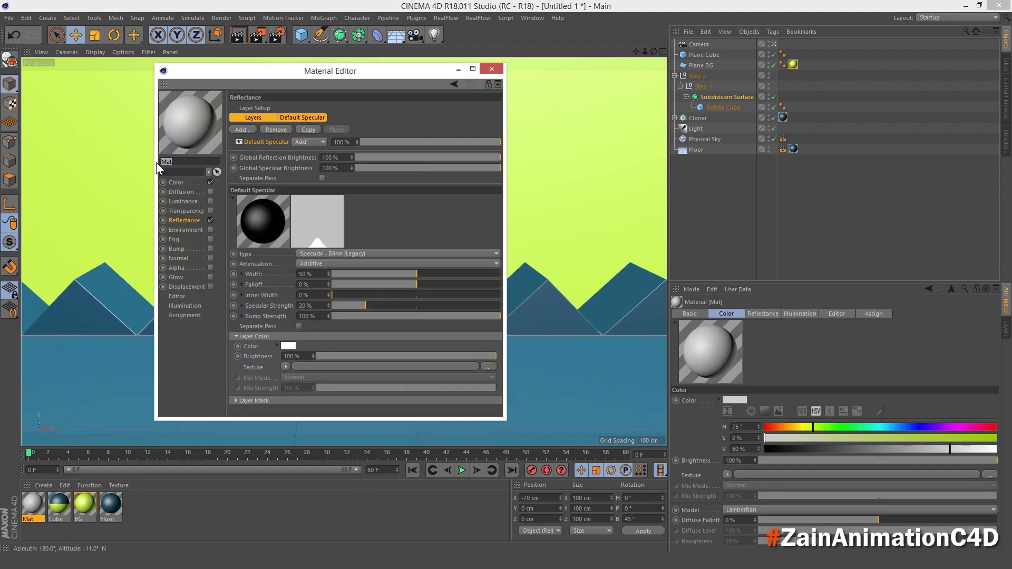
pyautogui.click(175, 182)
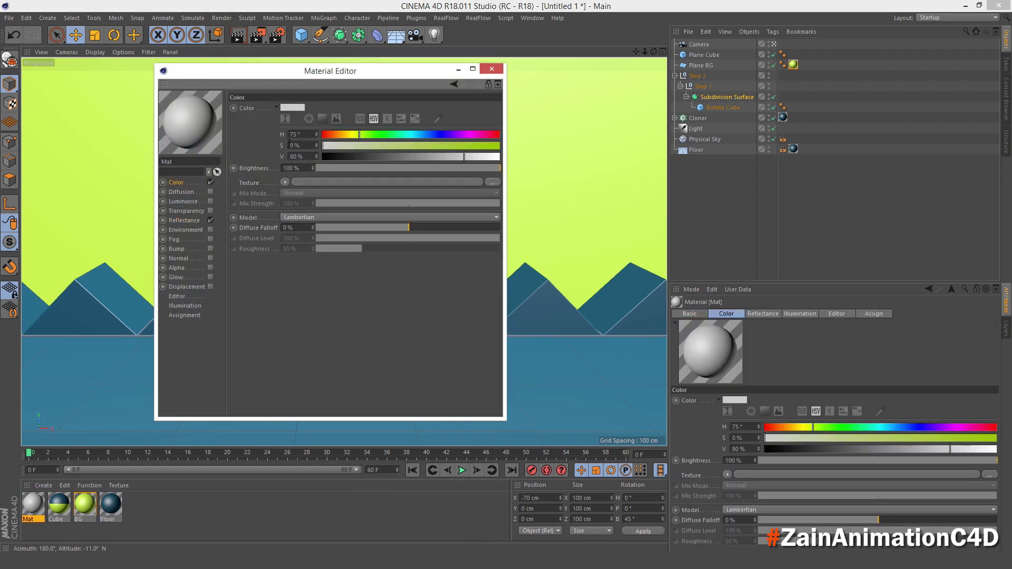
pyautogui.write('0')
pyautogui.press('Tab')
pyautogui.press('Tab')
pyautogui.write('100')
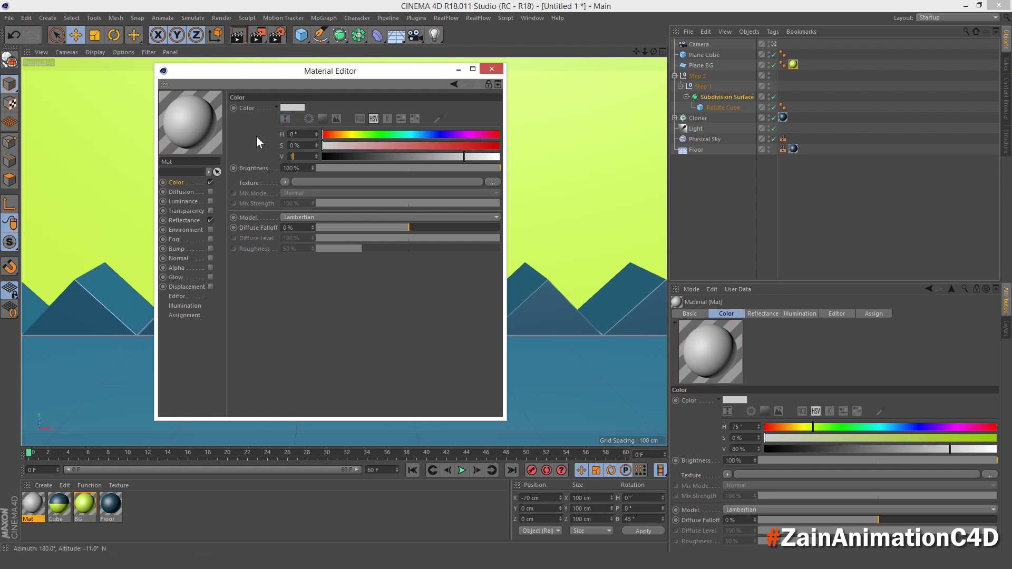
pyautogui.press('Return')
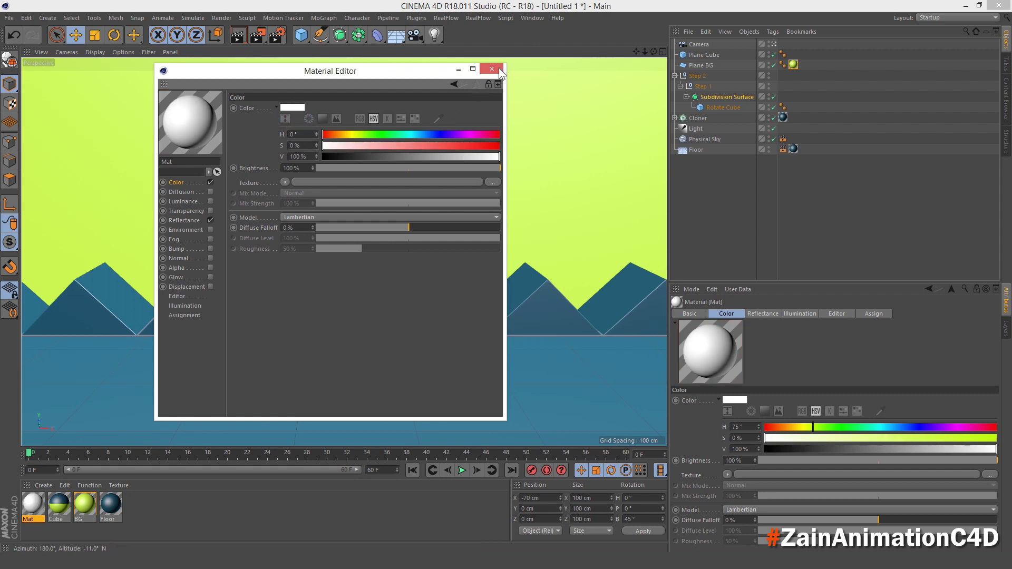
pyautogui.click(493, 68)
# Step: Apply the Cube material to Rotate Cube and set its texture projection to Spherical
pyautogui.moveTo(61, 508); pyautogui.dragTo(722, 105)
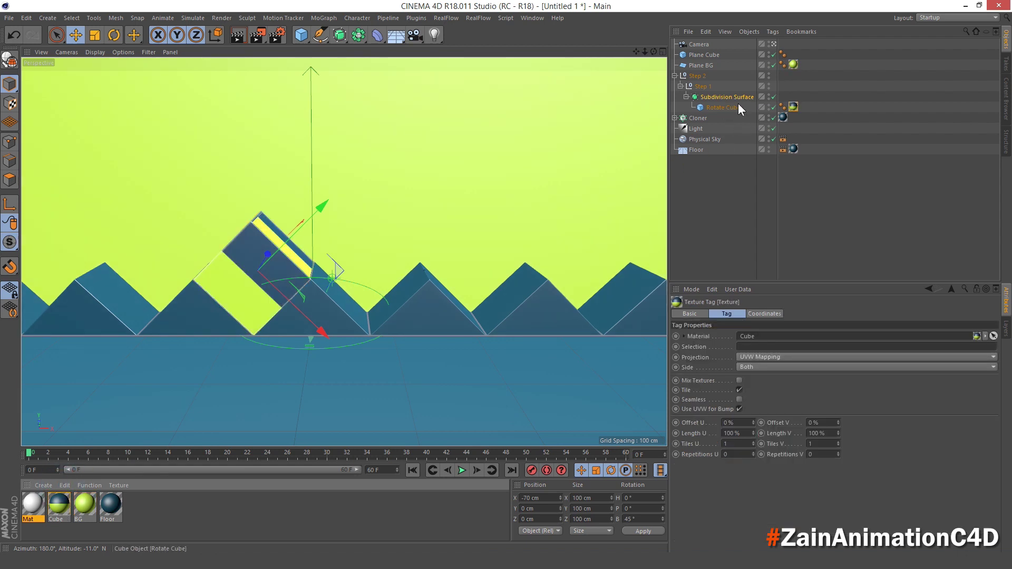
pyautogui.click(724, 106)
pyautogui.click(793, 106)
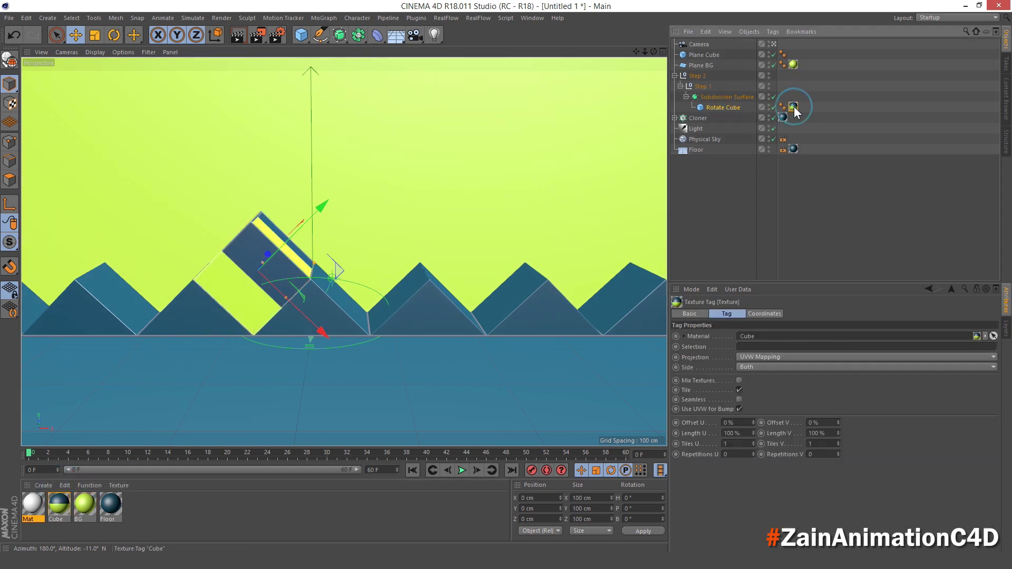
pyautogui.click(739, 358)
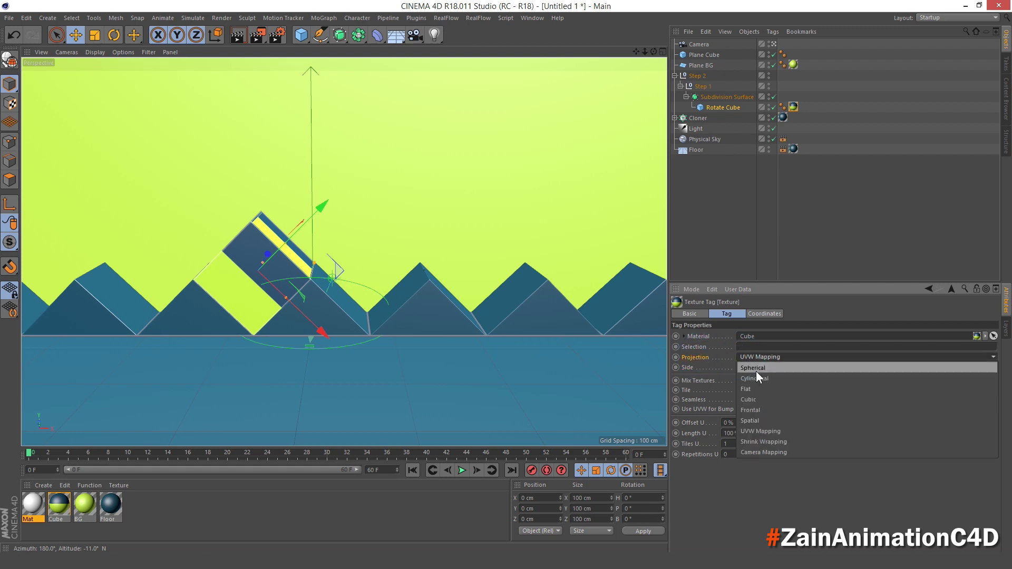
pyautogui.click(755, 370)
# Step: Set the bank rotation (R.B) of Rotate Cube's texture tag to -45°
pyautogui.click(759, 314)
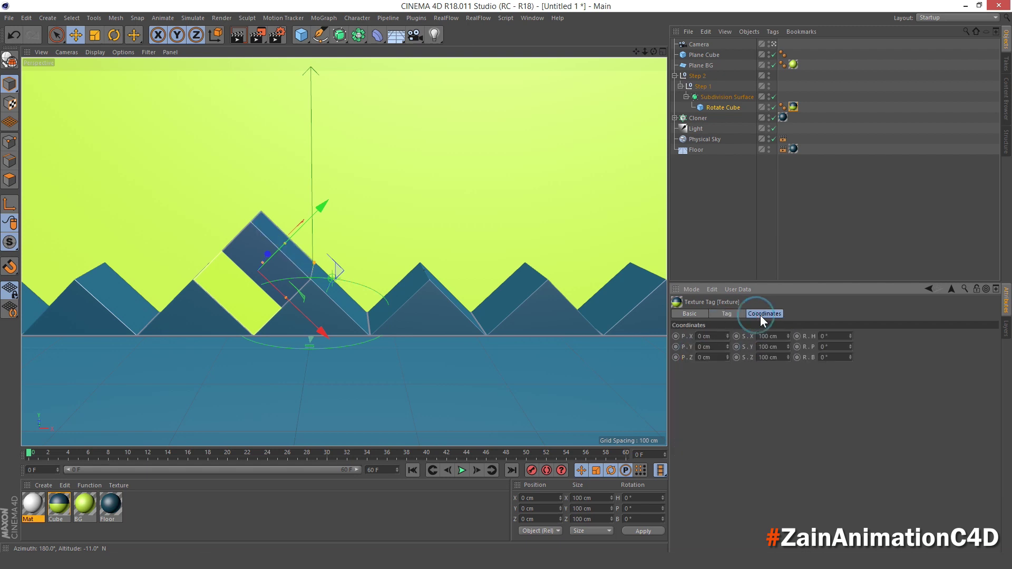
pyautogui.moveTo(849, 347); pyautogui.dragTo(850, 357)
pyautogui.hotkey('ctrl', 'z')
pyautogui.write('-45')
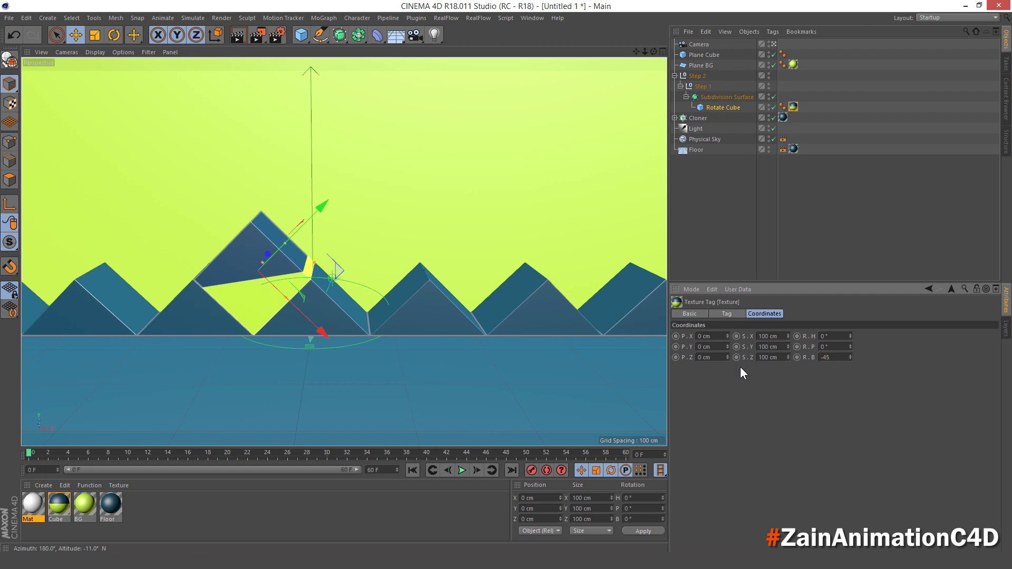
pyautogui.press('Return')
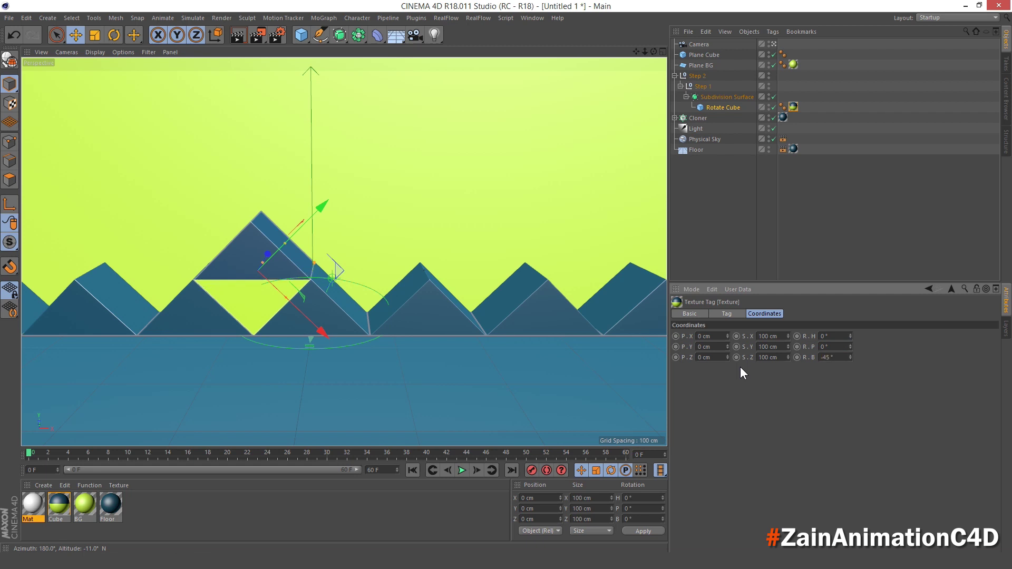
# Step: Apply the white material to Plane Cube and play the animation
pyautogui.click(704, 221)
pyautogui.moveTo(27, 514); pyautogui.dragTo(709, 59)
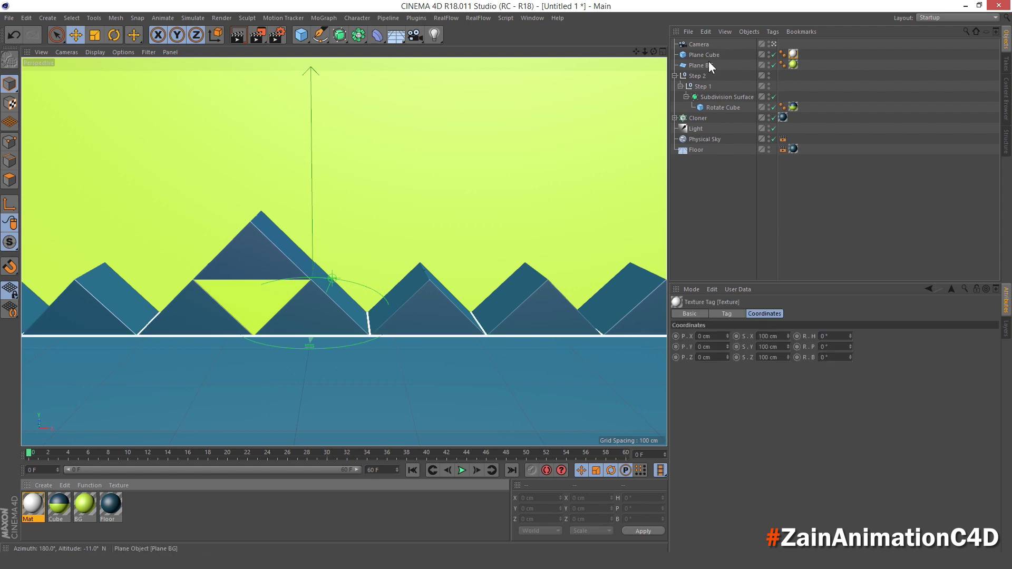
pyautogui.click(461, 471)
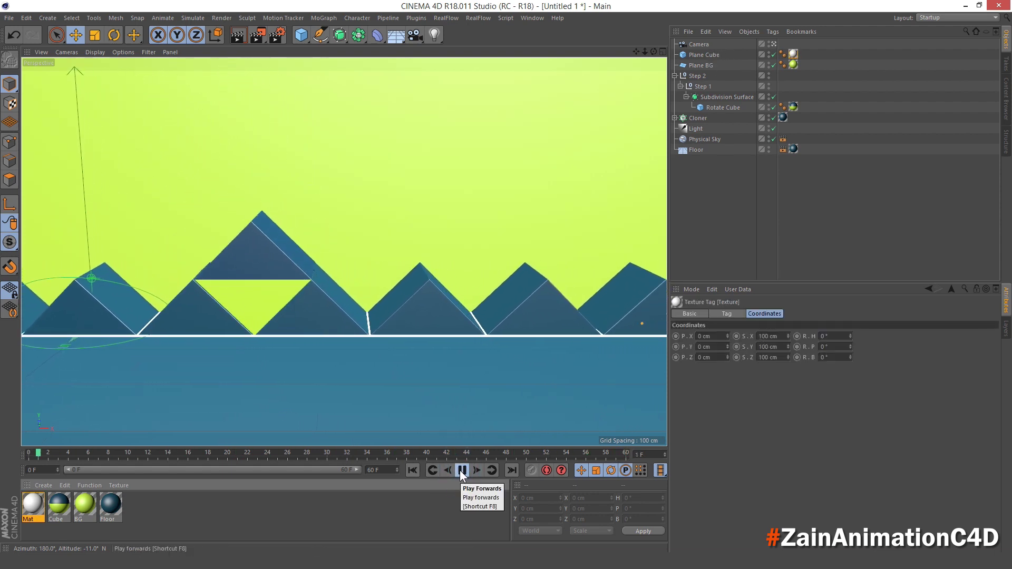
# Step: Stop playback, rewind to frame 0, and display the Step 1 and Step 2 curves in the F-Curve timeline
pyautogui.click(460, 471)
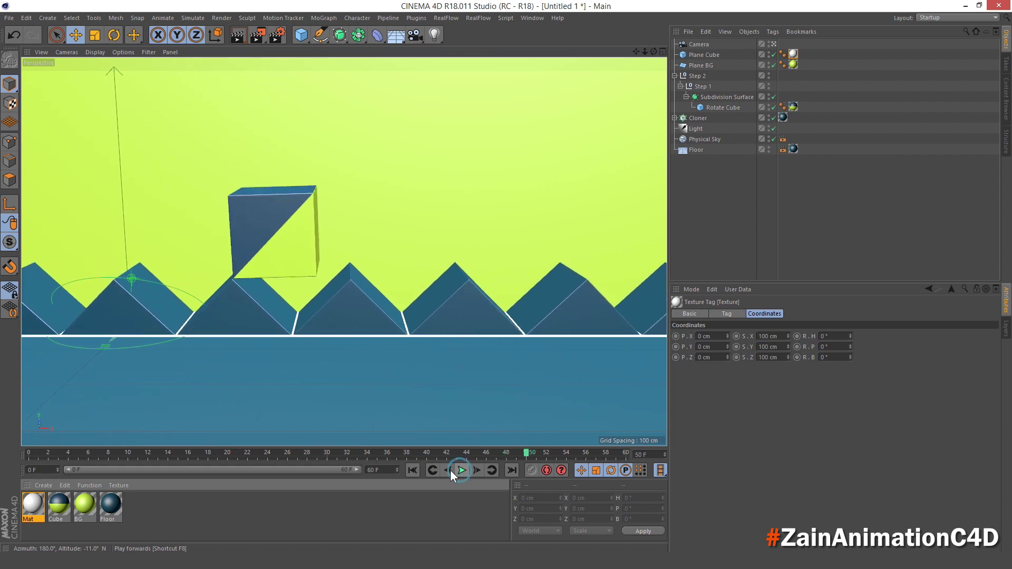
pyautogui.click(412, 470)
pyautogui.click(532, 18)
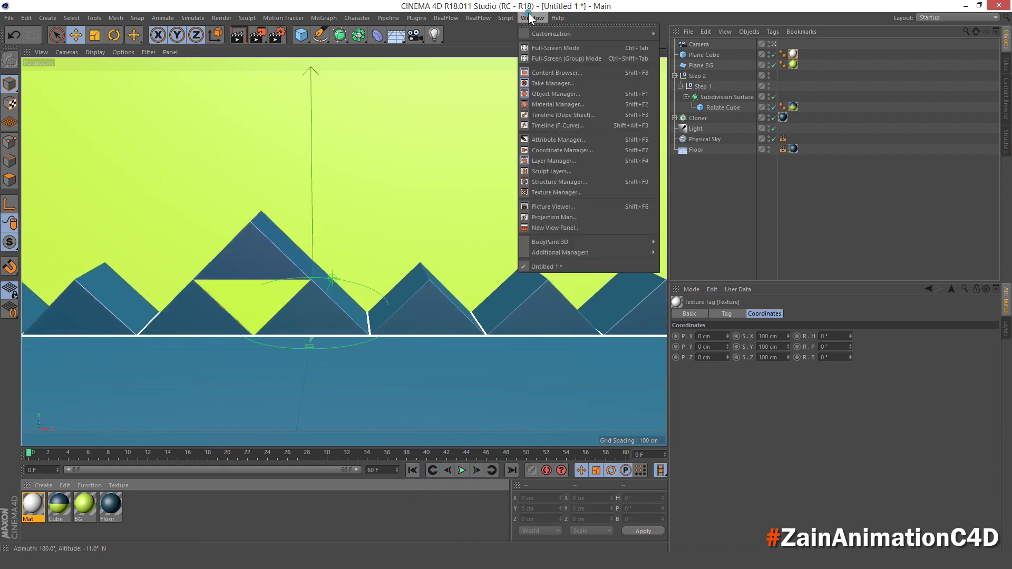
pyautogui.click(591, 125)
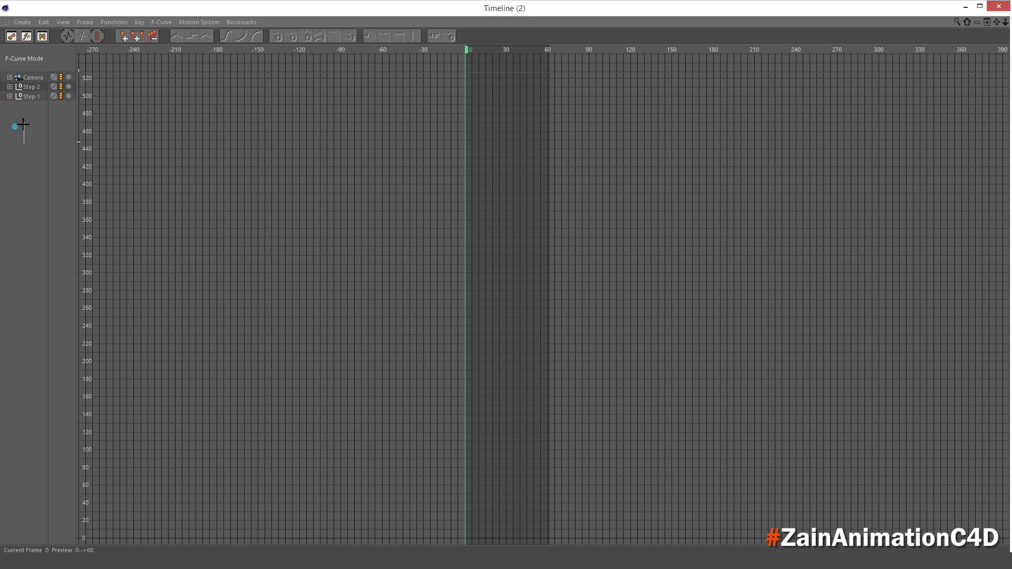
pyautogui.moveTo(23, 124); pyautogui.dragTo(29, 86)
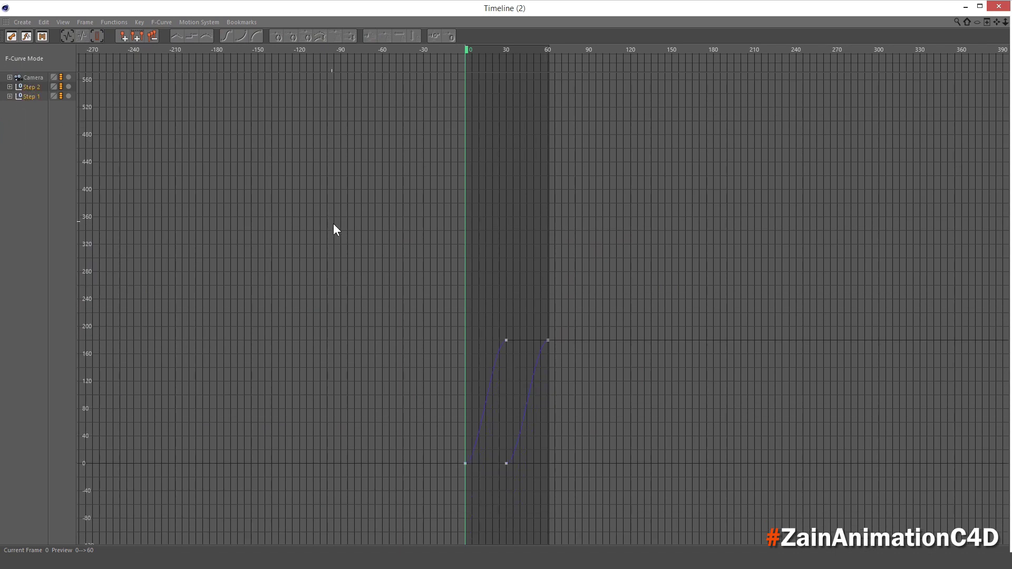
pyautogui.scroll(-4, 340, 232)
pyautogui.scroll(7, 350, 279)
pyautogui.keyDown('alt'); pyautogui.moveTo(385, 299); pyautogui.dragTo(368, 492, button='middle'); pyautogui.keyUp('alt')
# Step: Select all four Step 1 and Step 2 keys and lengthen their tangents to about -10.74 F left and 12.27 F right for stronger easing
pyautogui.moveTo(244, 199); pyautogui.dragTo(703, 482)
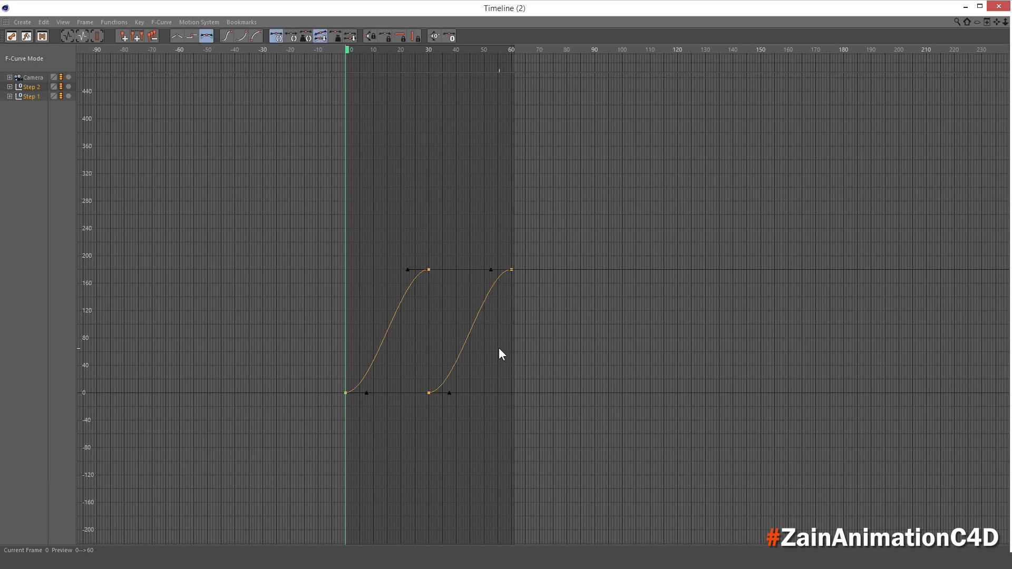
pyautogui.moveTo(408, 270); pyautogui.dragTo(398, 269)
pyautogui.moveTo(365, 392); pyautogui.dragTo(378, 392)
pyautogui.click(990, 5)
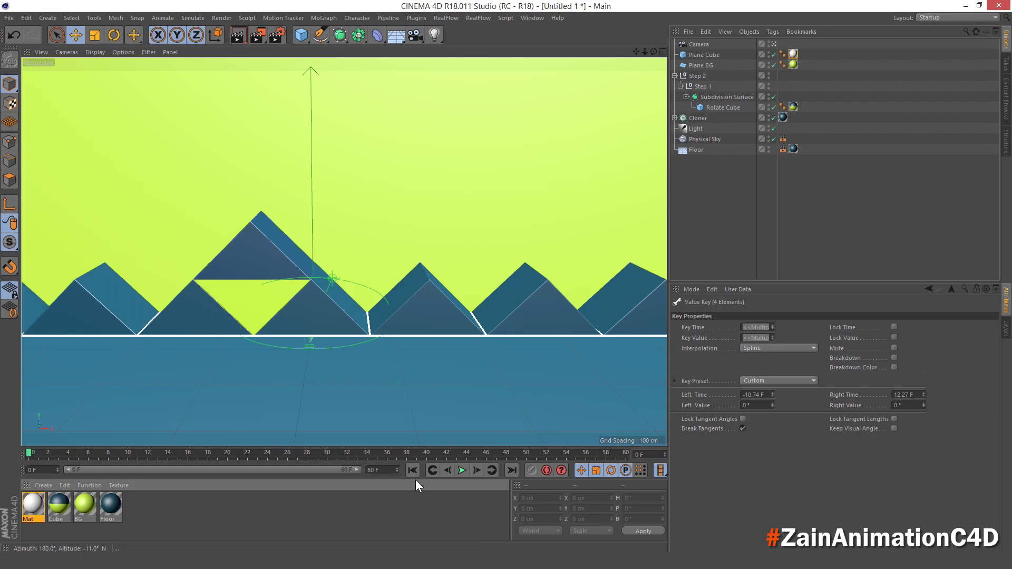
# Step: Play the animation to check the new easing, and set the current frame to 19
pyautogui.click(464, 470)
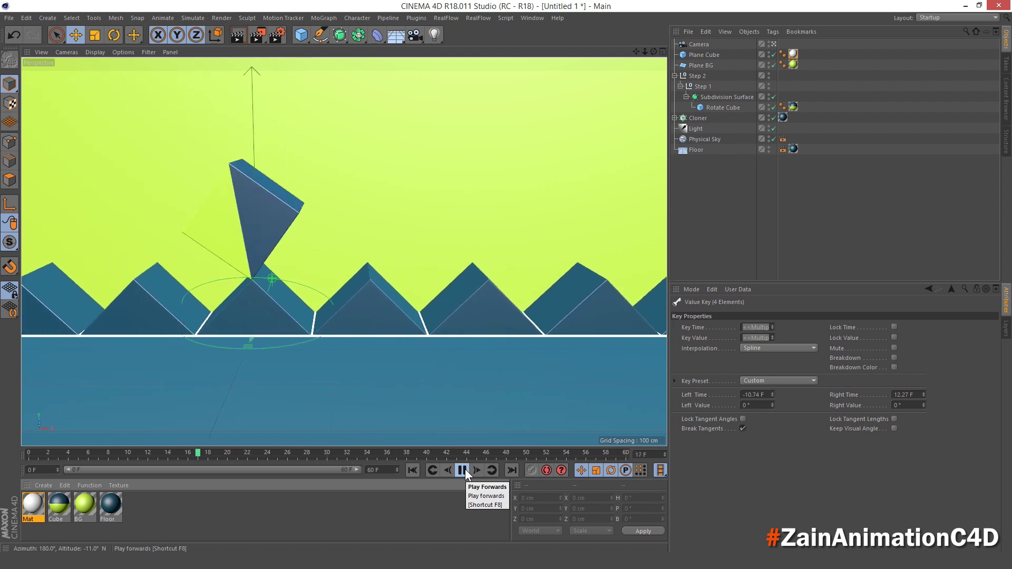
pyautogui.click(464, 469)
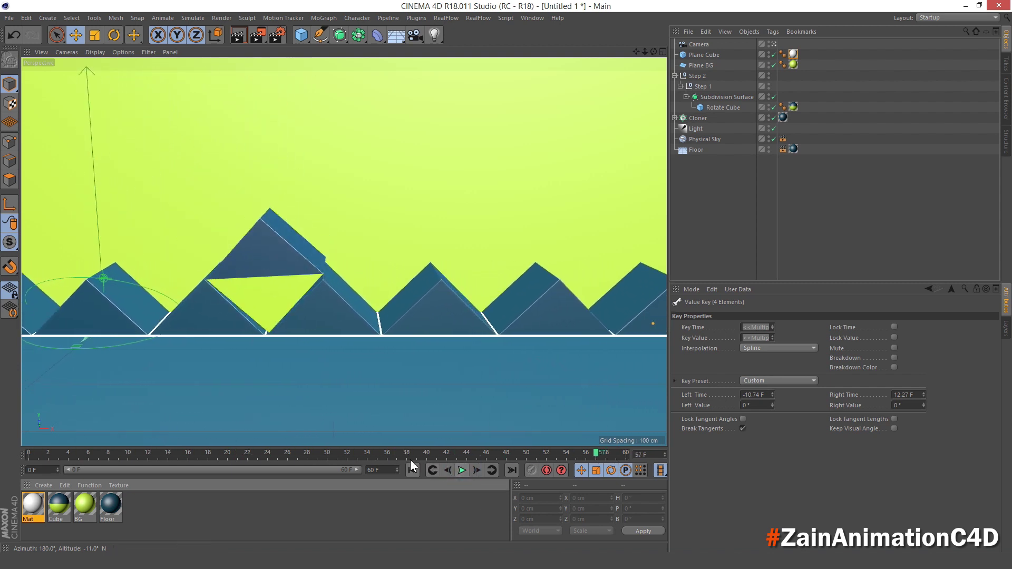
pyautogui.click(200, 454)
pyautogui.moveTo(209, 454); pyautogui.dragTo(221, 455)
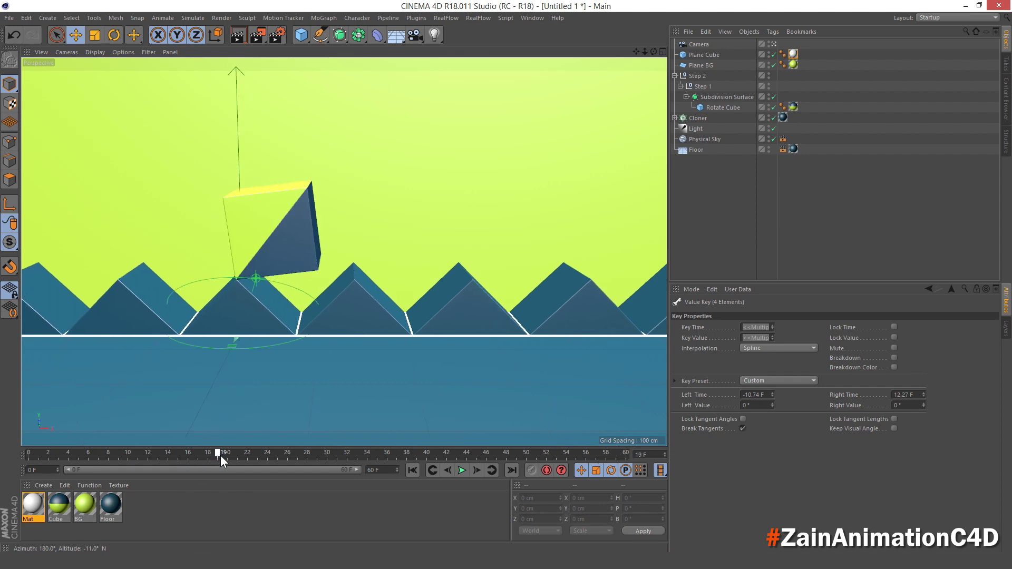
# Step: Add the Ambient Occlusion and Global Illumination effects to the render settings and render the active view
pyautogui.click(277, 35)
pyautogui.click(89, 194)
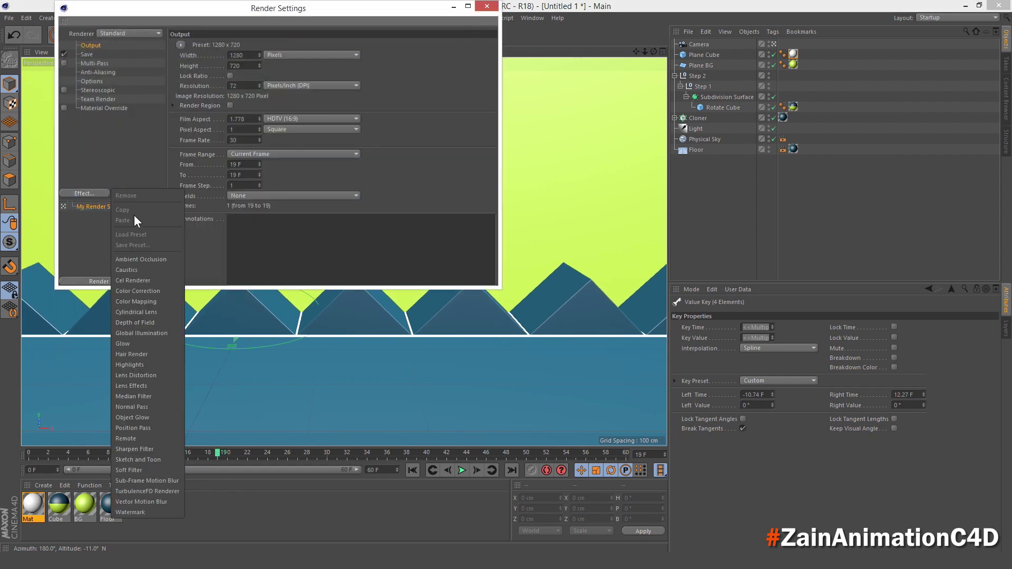
pyautogui.click(147, 255)
pyautogui.click(87, 192)
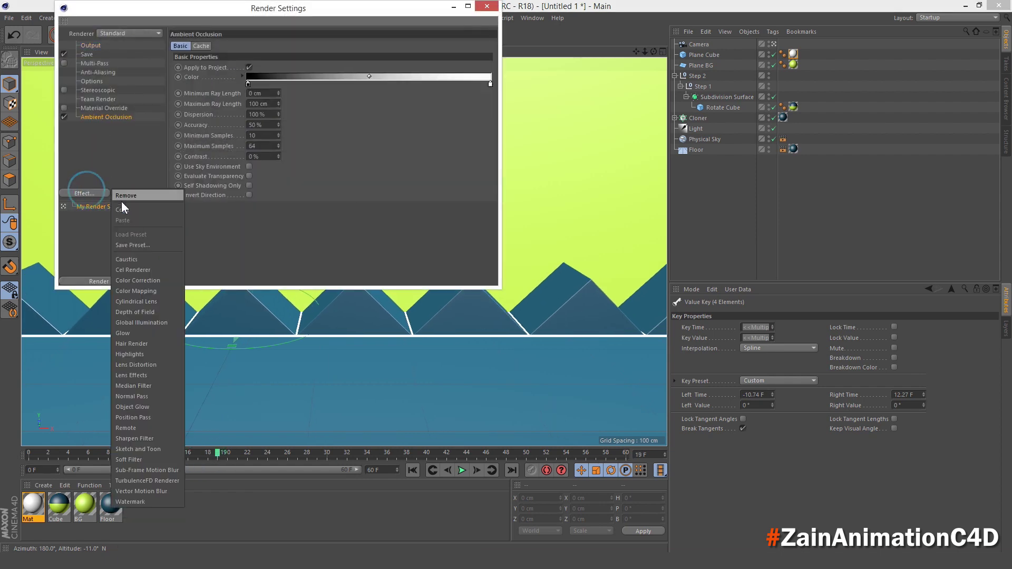
pyautogui.click(148, 323)
pyautogui.click(485, 6)
pyautogui.click(238, 34)
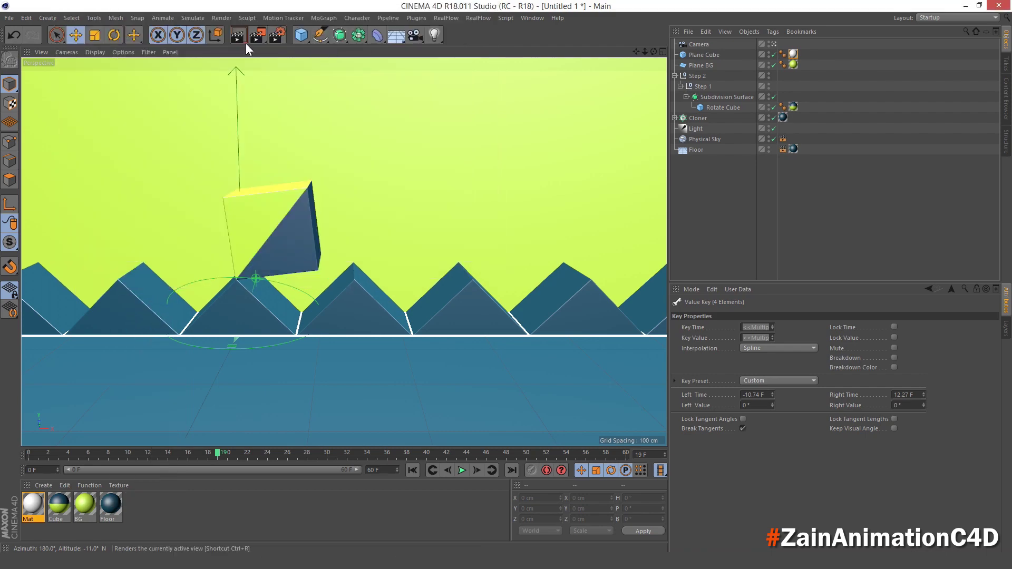